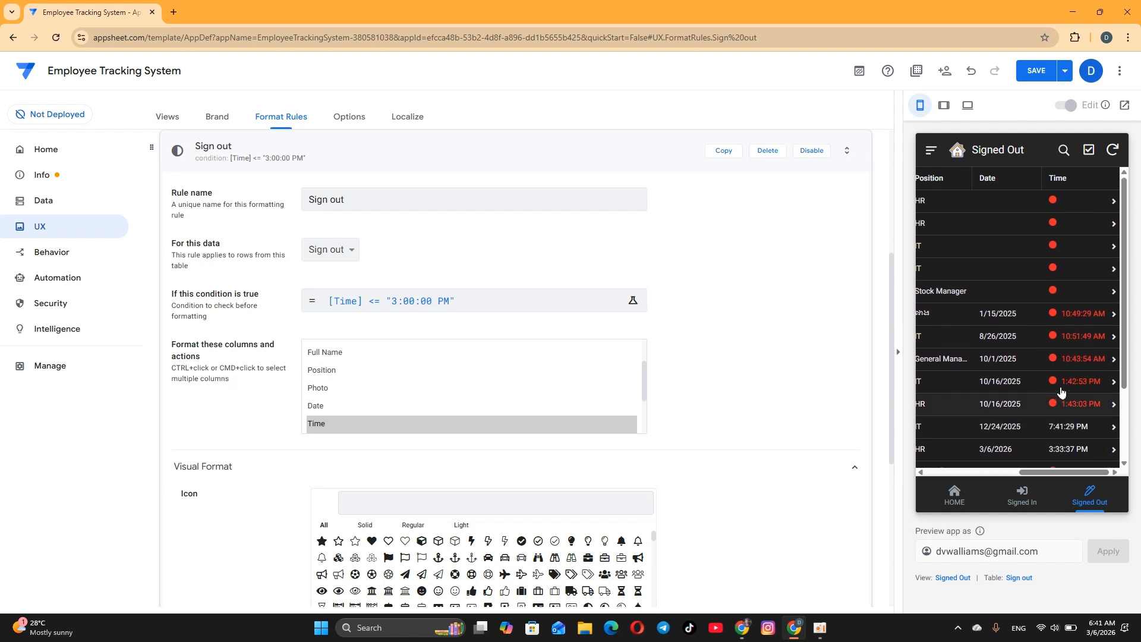
Examine the Add Employee, New Sign In and New Sign Out forms in the app preview, returning to HOME after each
click(958, 496)
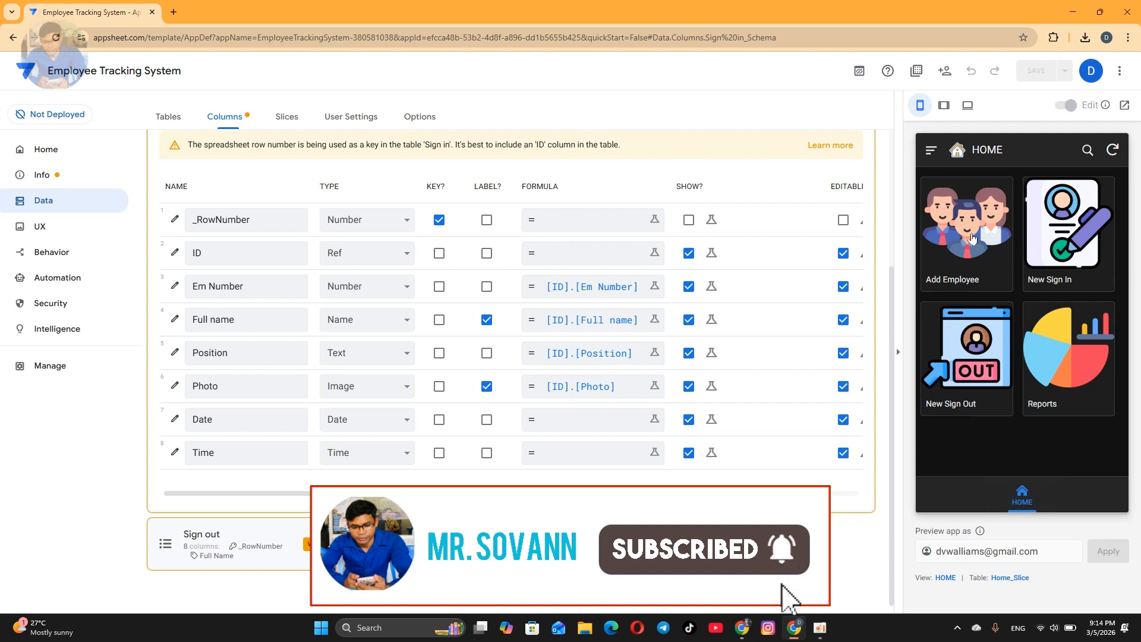
click(941, 189)
click(939, 154)
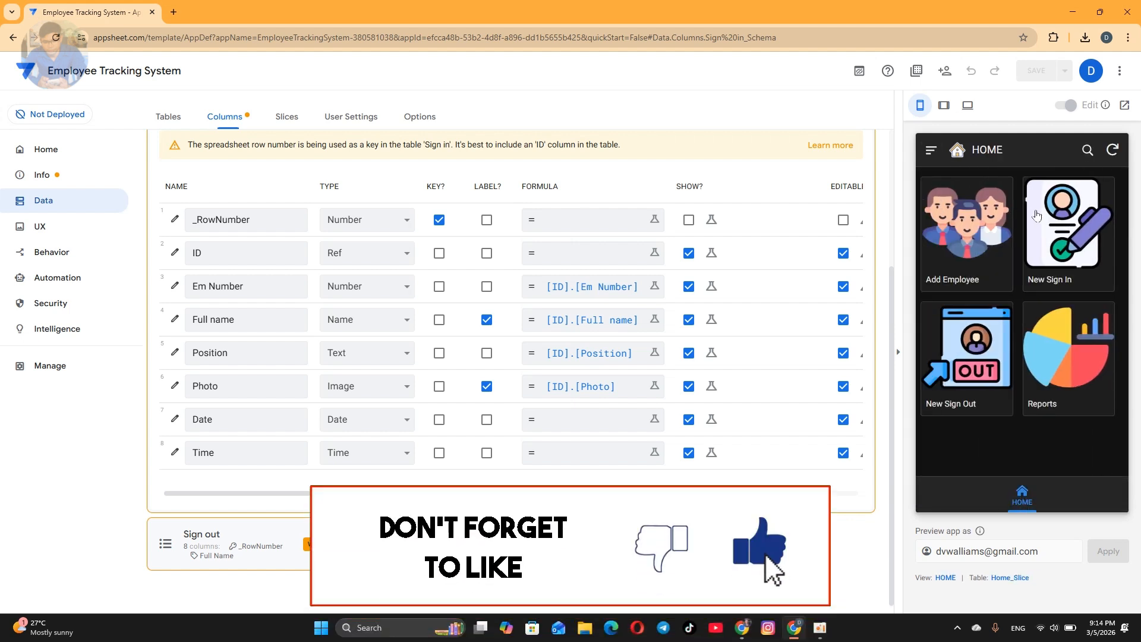
click(938, 152)
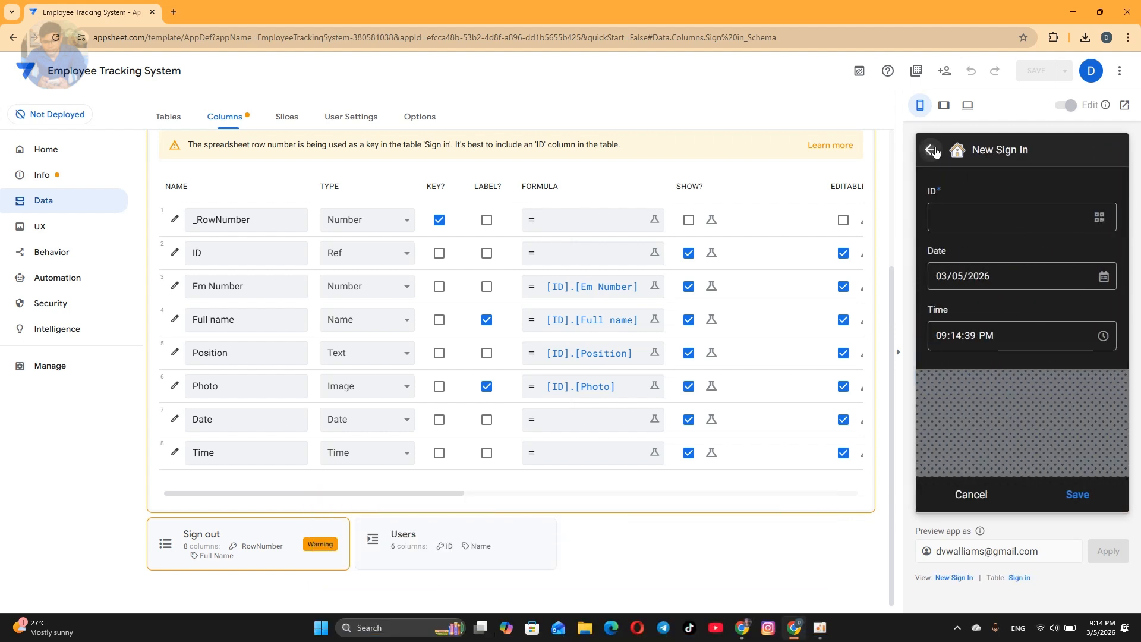
click(932, 150)
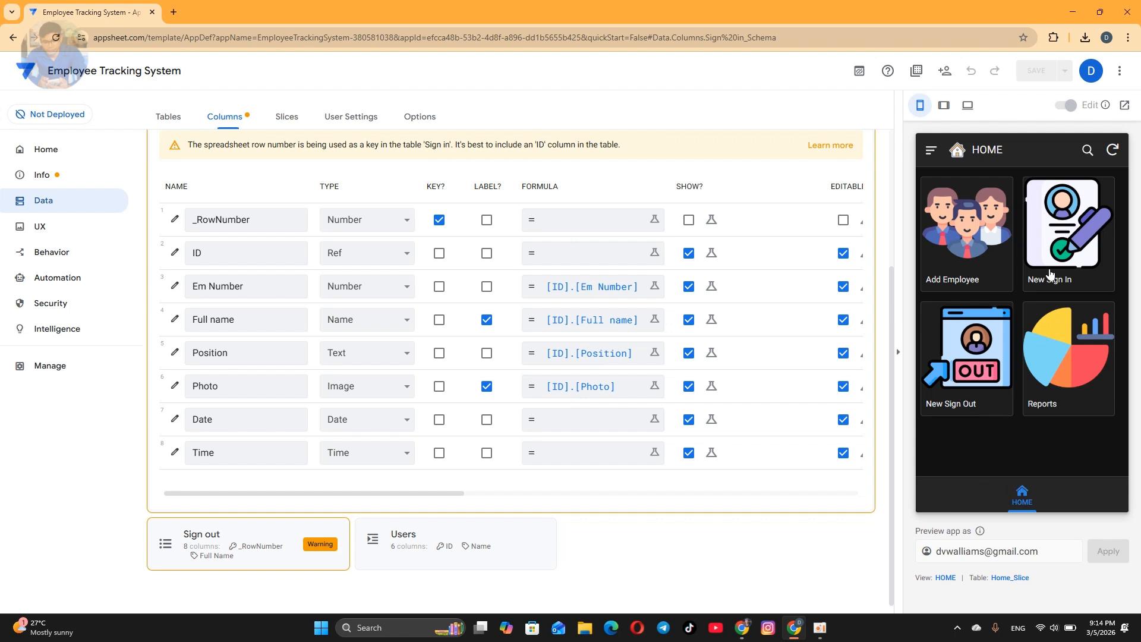
click(1050, 241)
click(932, 150)
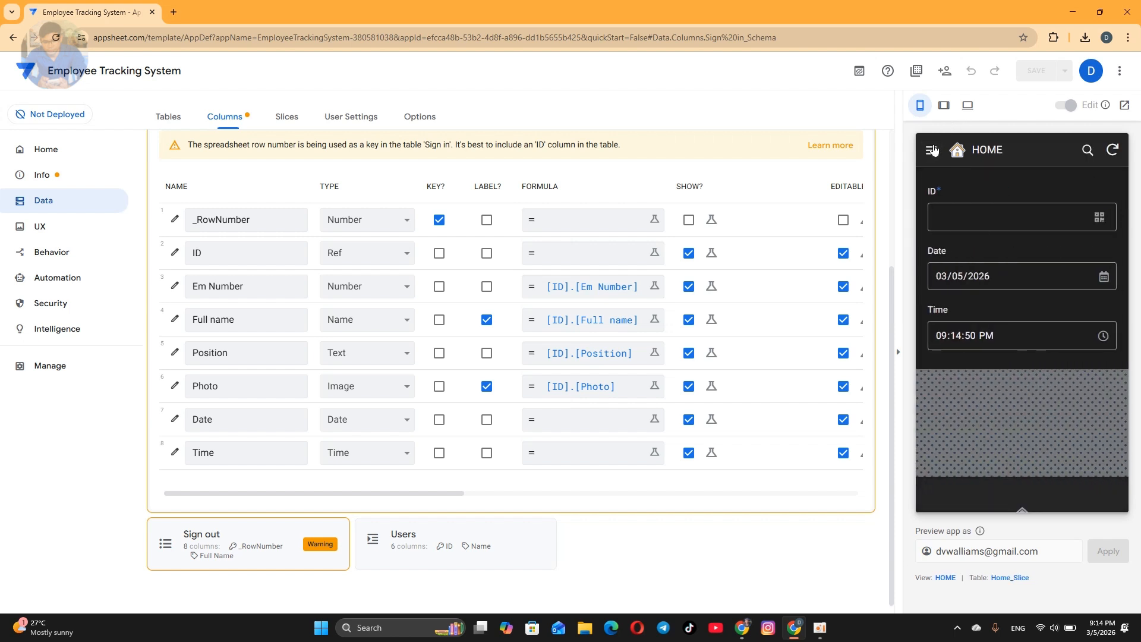
click(946, 390)
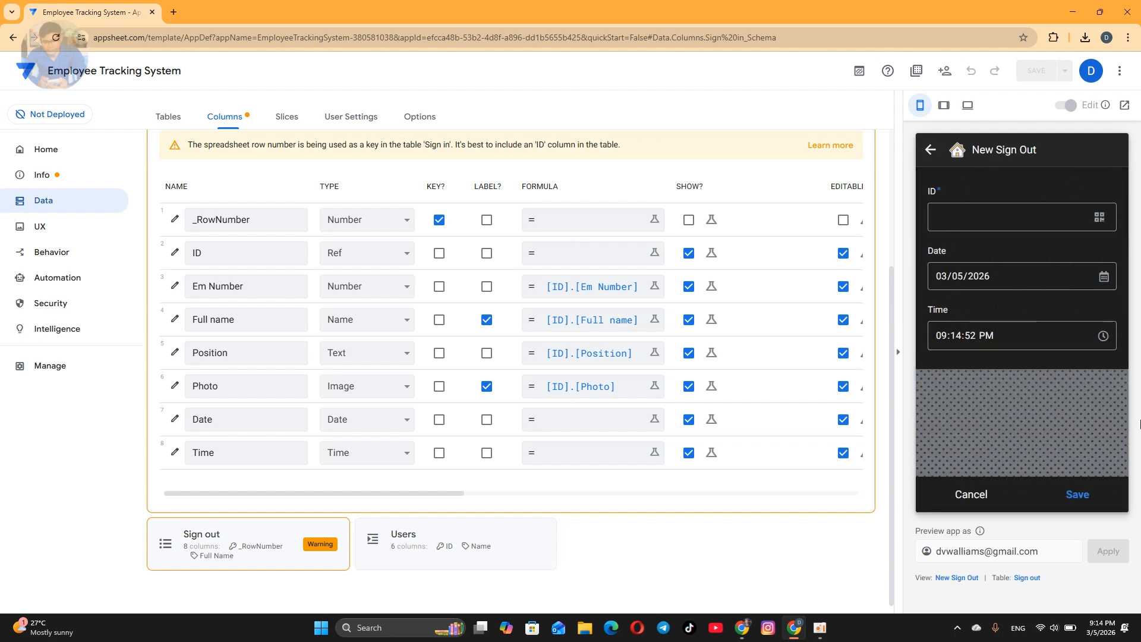
click(930, 149)
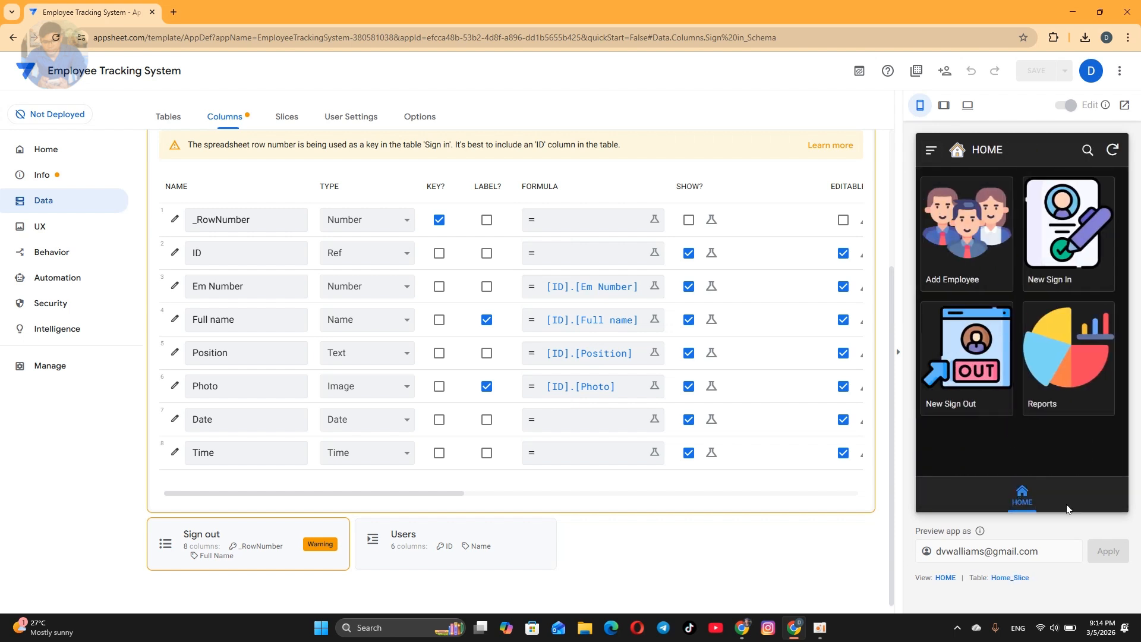
Collapse the Sign in table's columns, open the app's UX views and clear the "borrower" search filter
scroll(273, 214, up, 3)
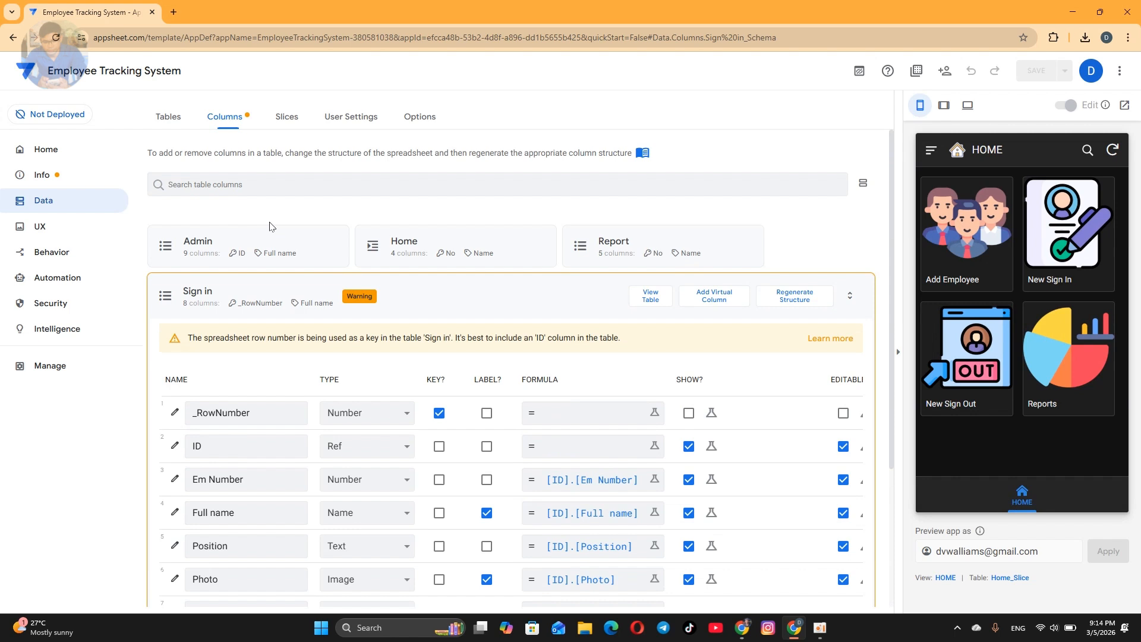
click(414, 302)
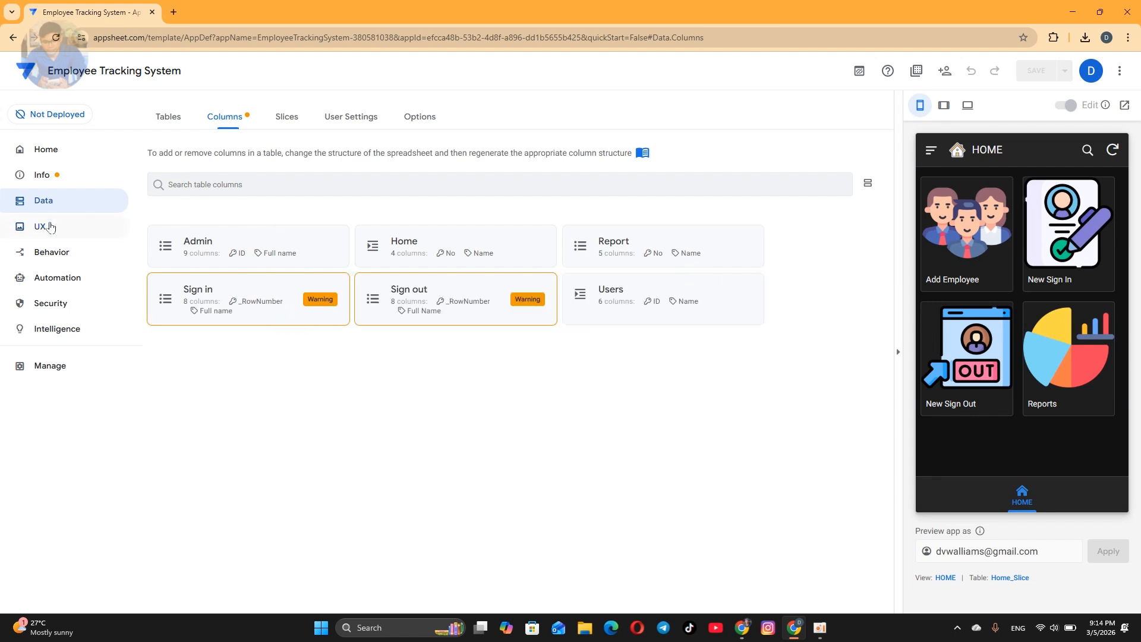
click(51, 226)
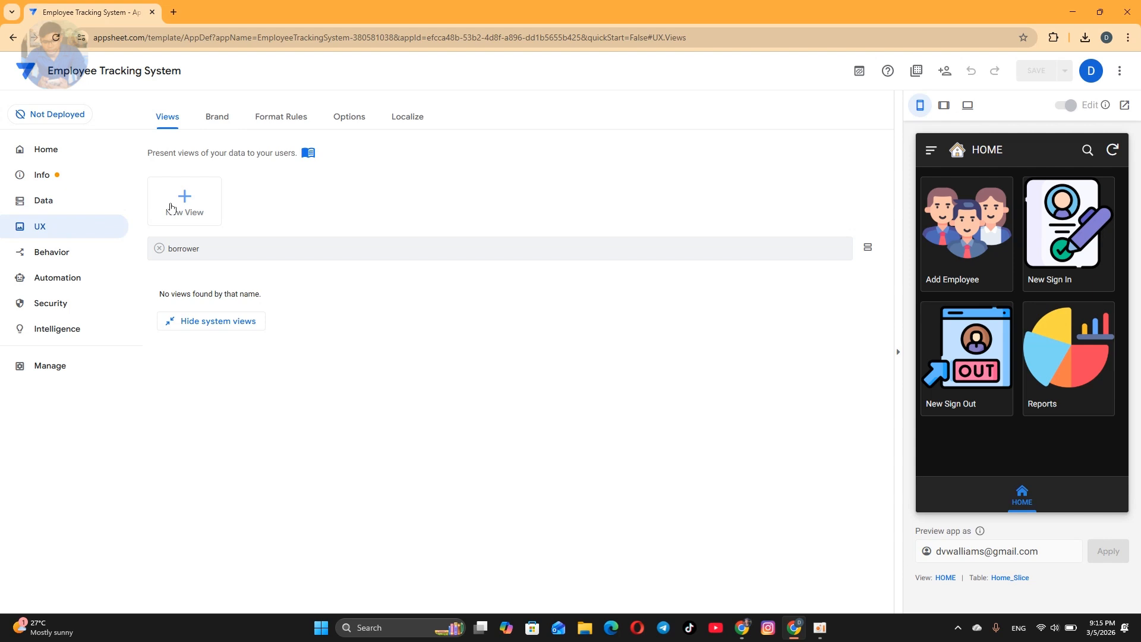
click(160, 248)
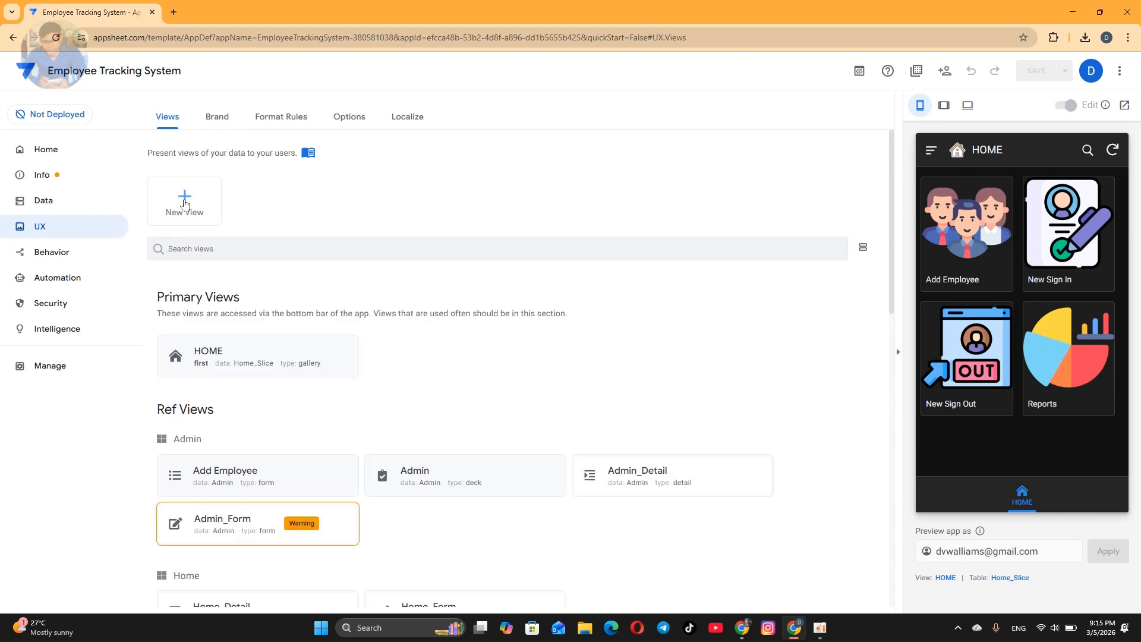
Create a new view named Signed In for the Sign in data and set its view type to table
click(185, 204)
click(409, 425)
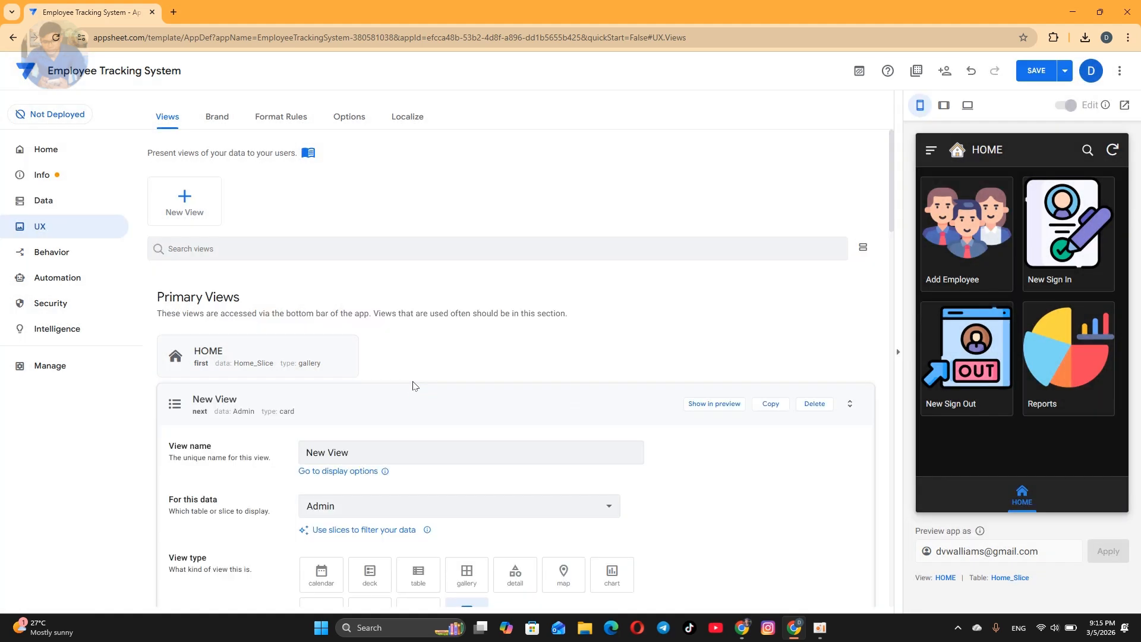
scroll(516, 238, down, 3)
drag(511, 273, 304, 281)
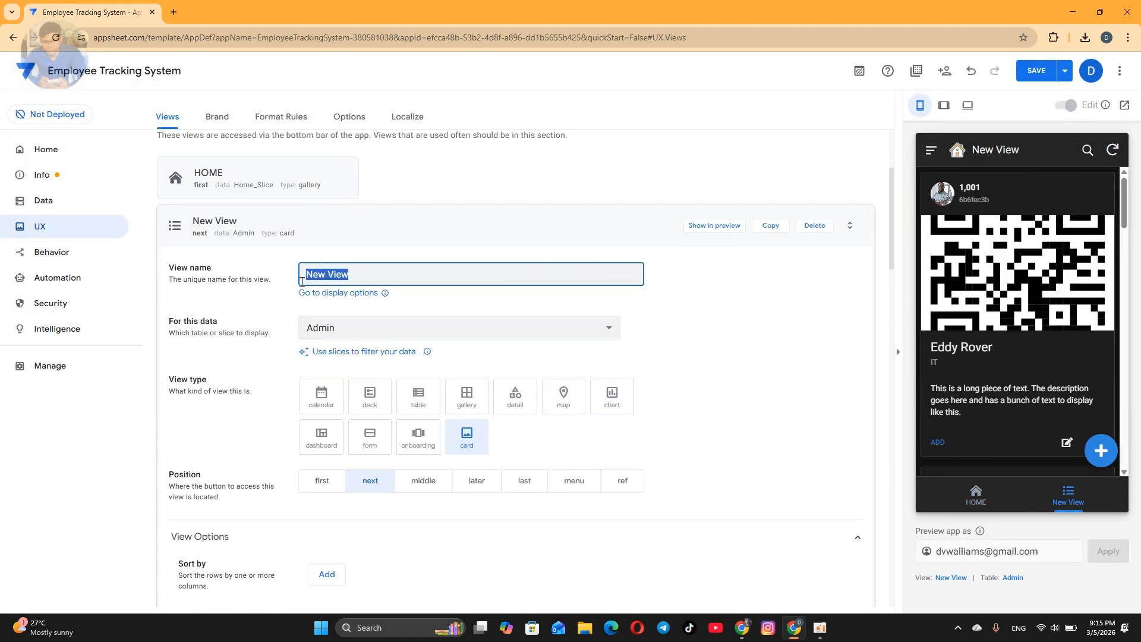
text(Signed In)
click(368, 328)
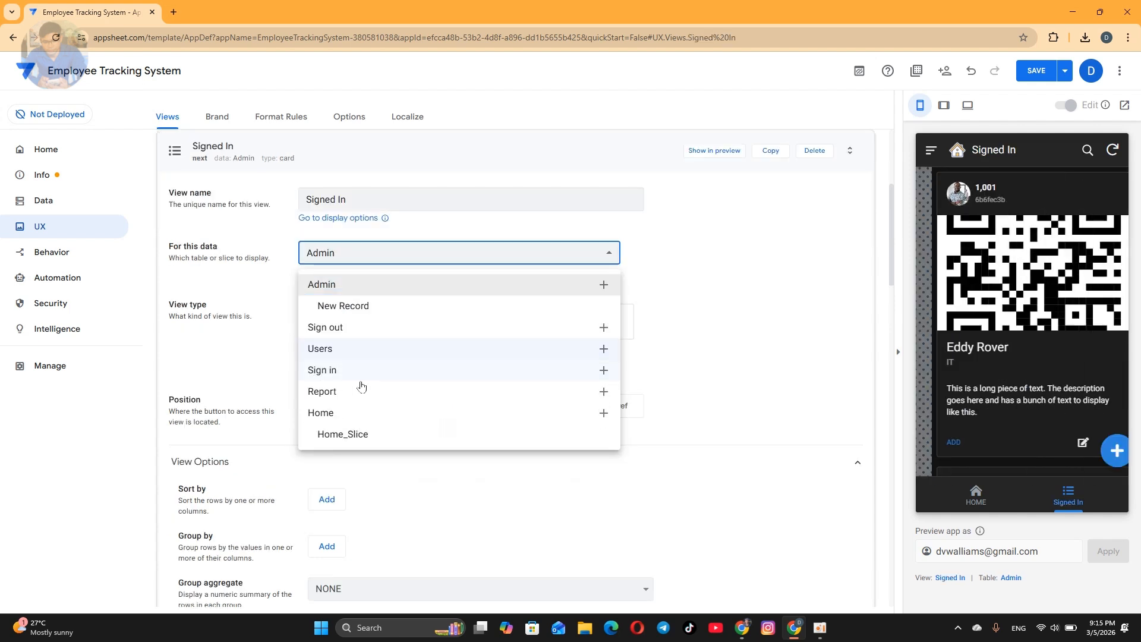
click(349, 371)
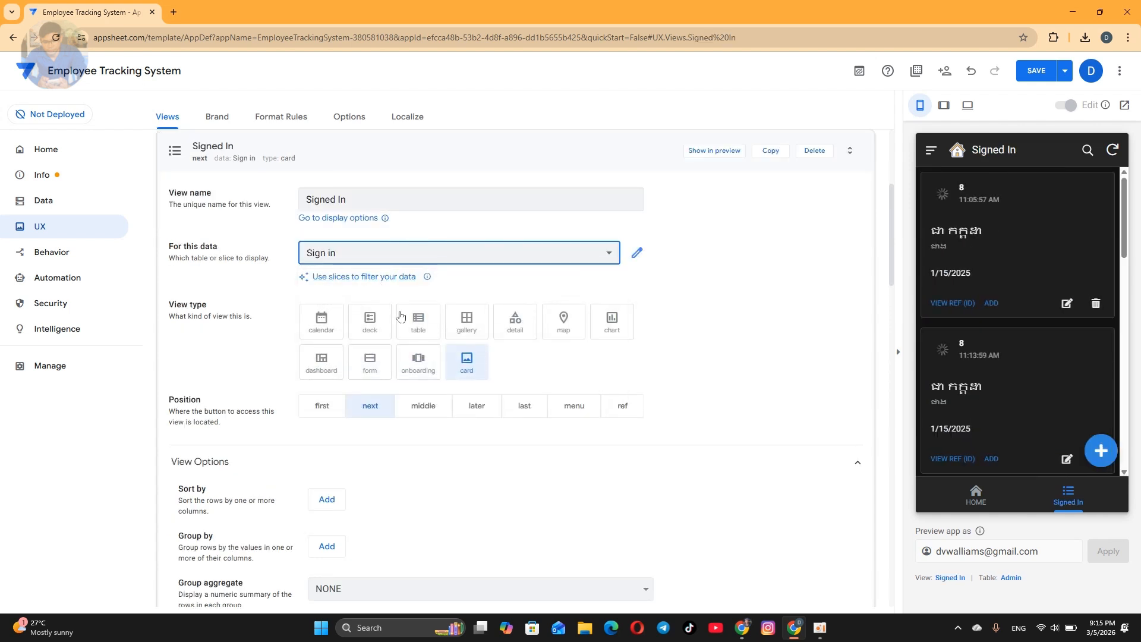
click(373, 321)
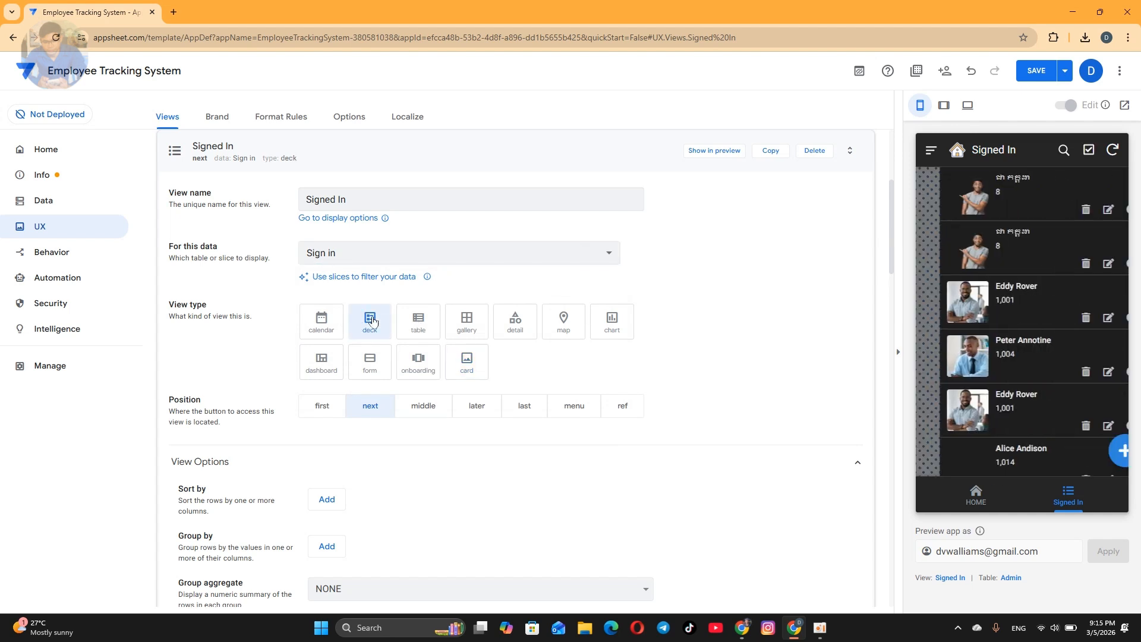
click(417, 322)
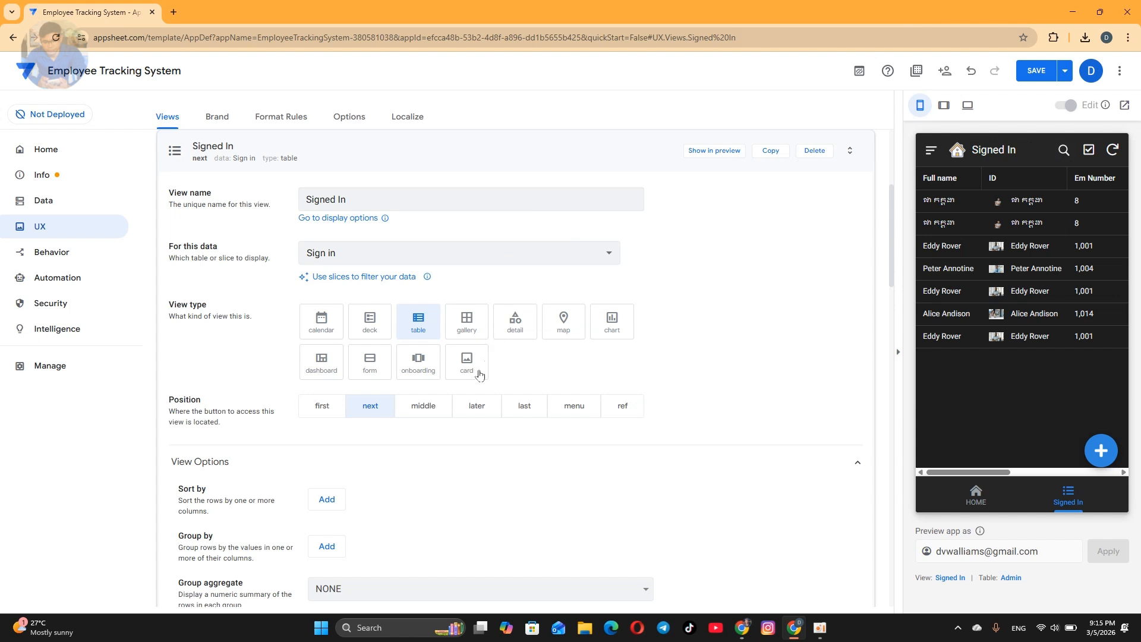
Remove the ID column from the Signed In view's column order and move Photo to the first place
scroll(481, 371, down, 6)
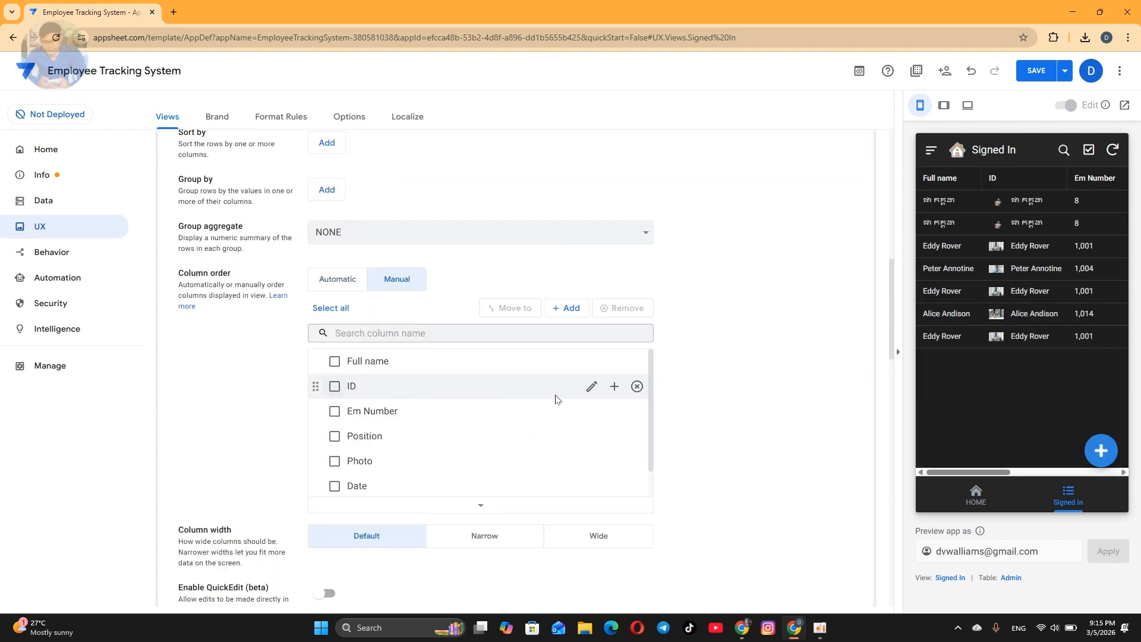
click(638, 388)
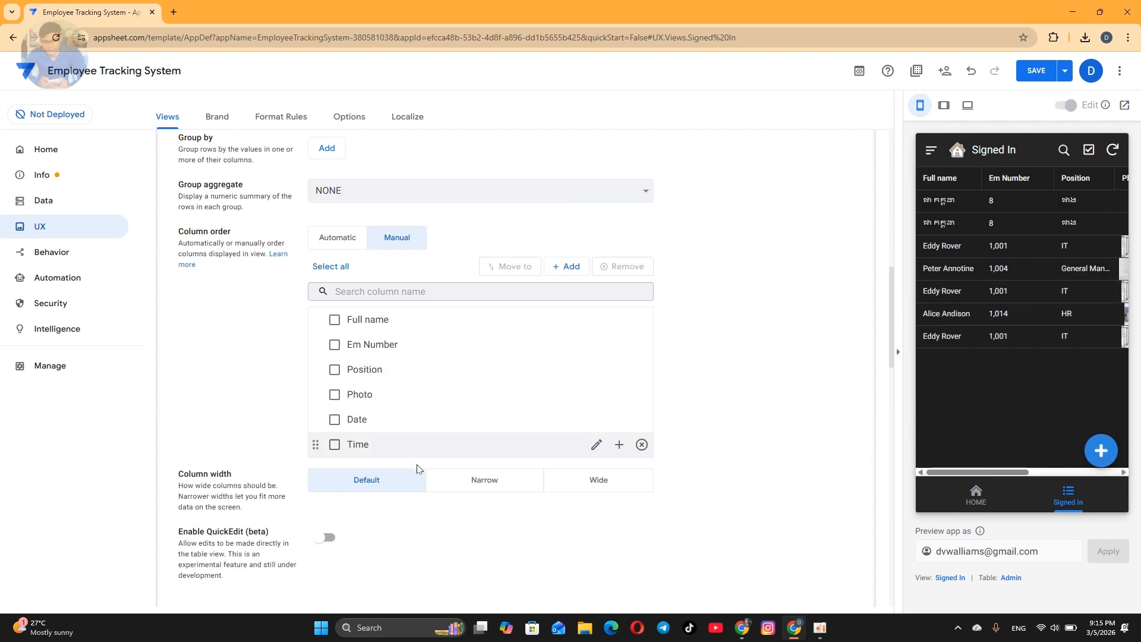
drag(314, 438, 317, 361)
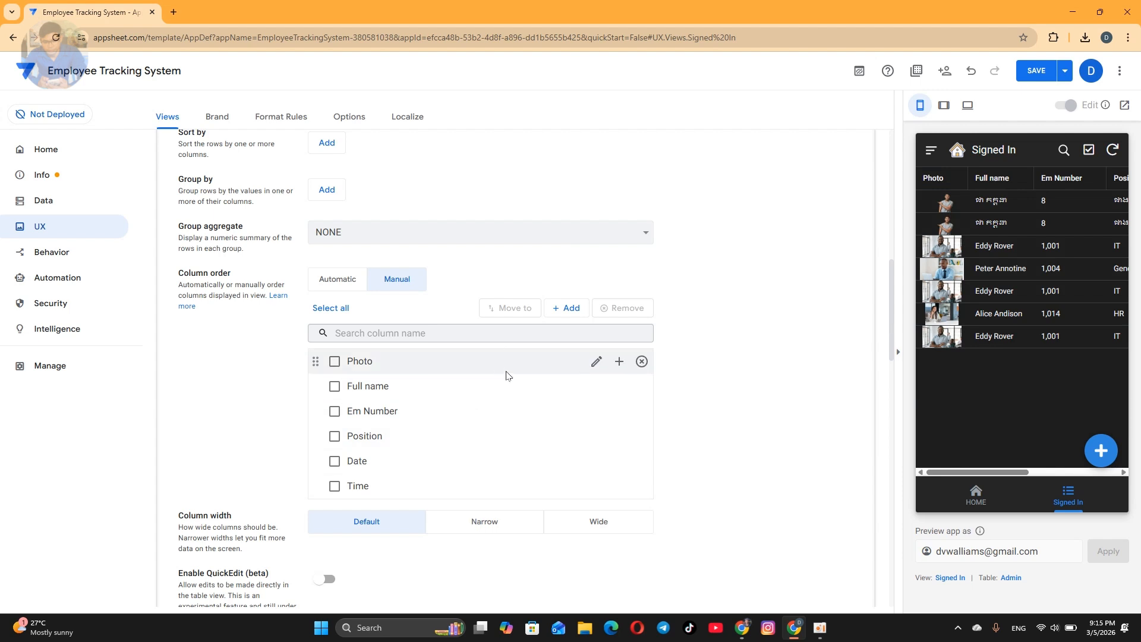
Try the Narrow column width for the Signed In view and restore the Default width
scroll(505, 374, down, 2)
click(488, 406)
click(386, 406)
scroll(451, 300, up, 2)
scroll(452, 299, down, 2)
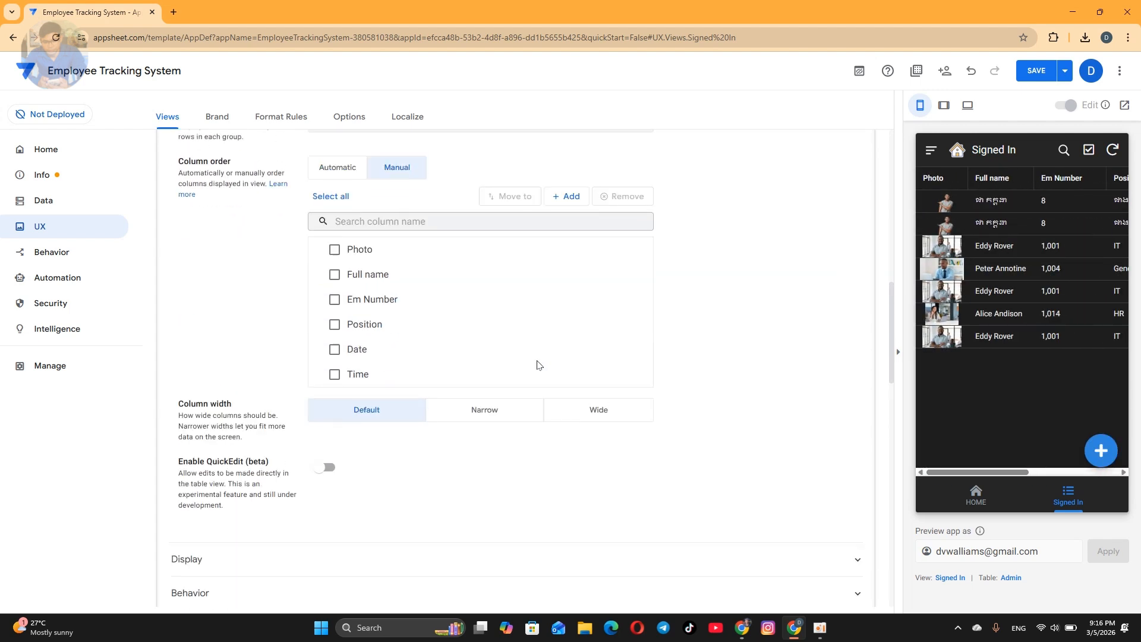
Search the display icons for "sign in" and assign the solid sign-in arrow icon to the Signed In view
scroll(496, 321, down, 4)
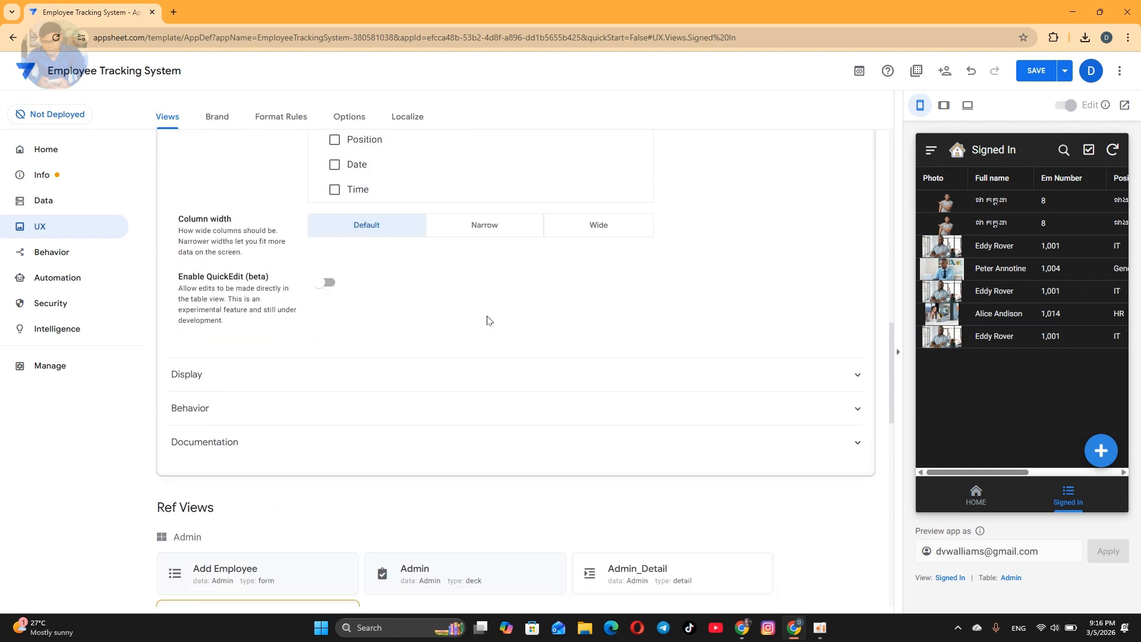
click(451, 321)
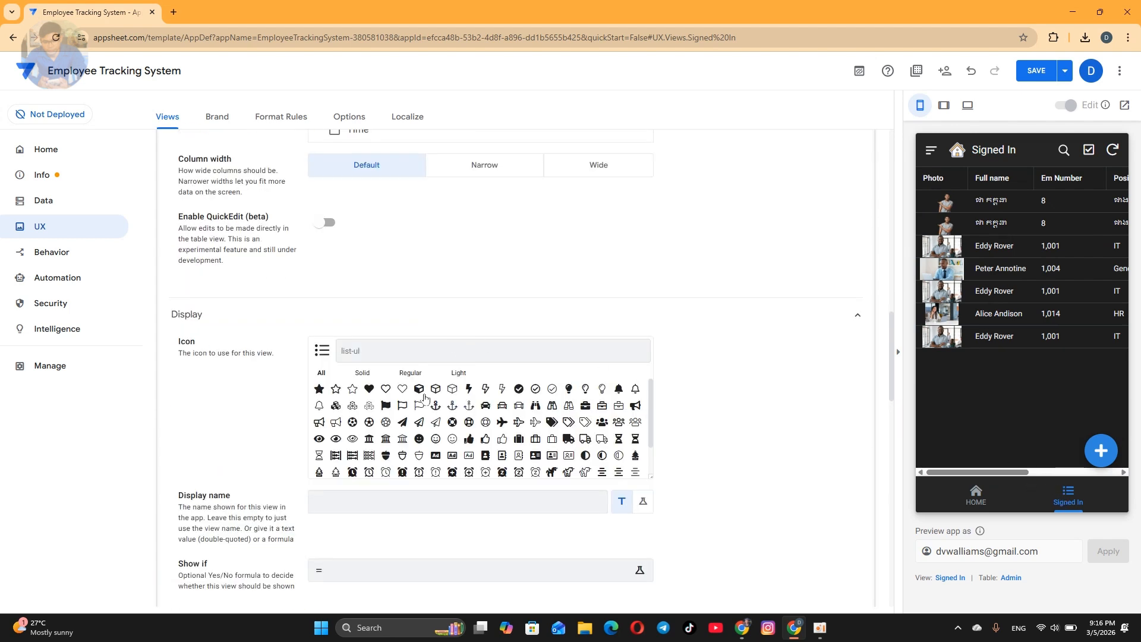
text(sign)
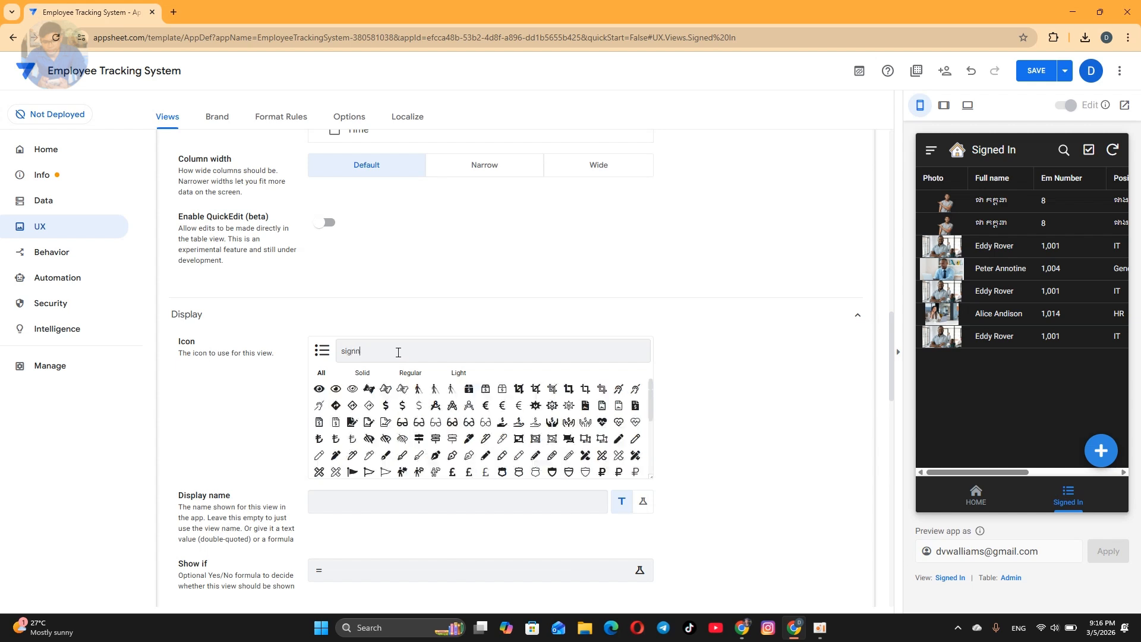
text( in)
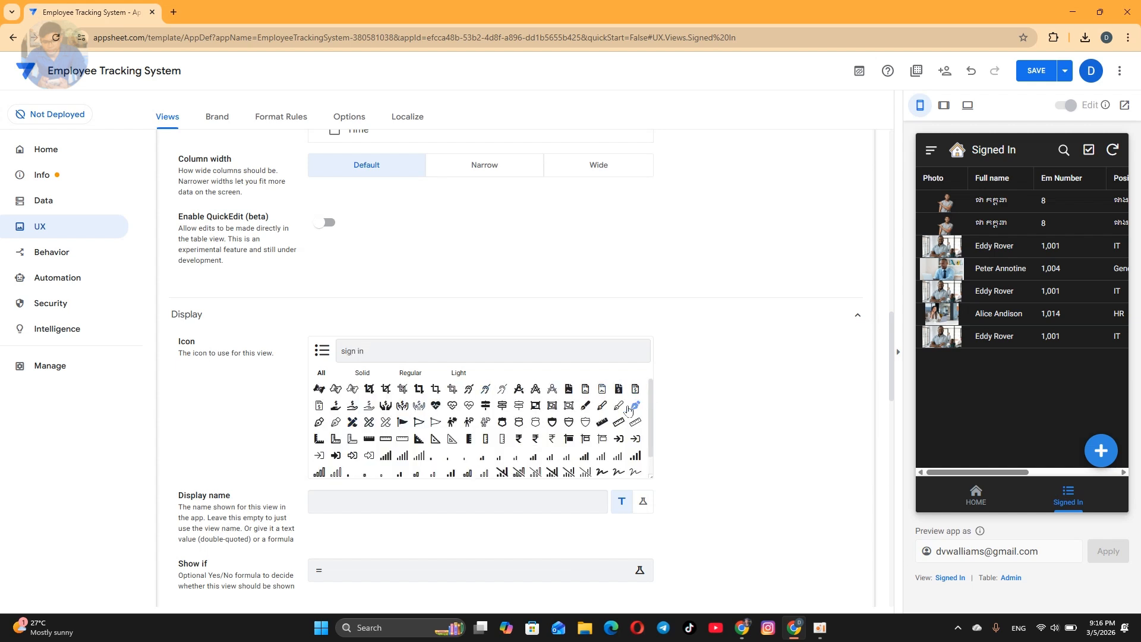
click(336, 455)
Collapse the Signed In view's settings and save the app
scroll(586, 390, down, 3)
scroll(586, 389, up, 8)
scroll(587, 388, up, 10)
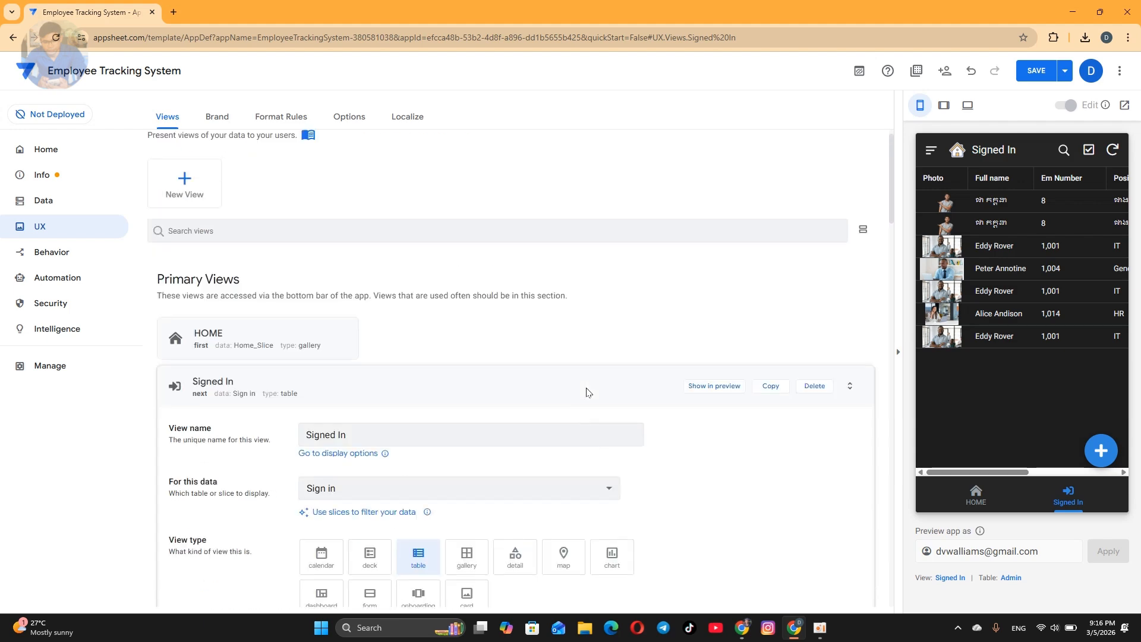
click(586, 348)
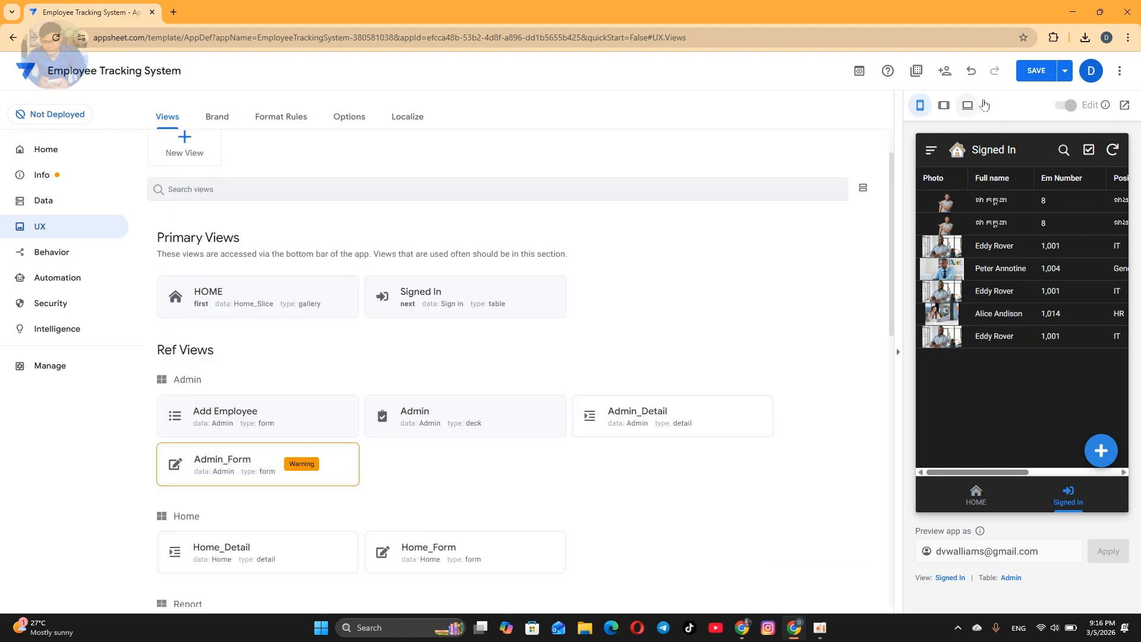
click(1036, 71)
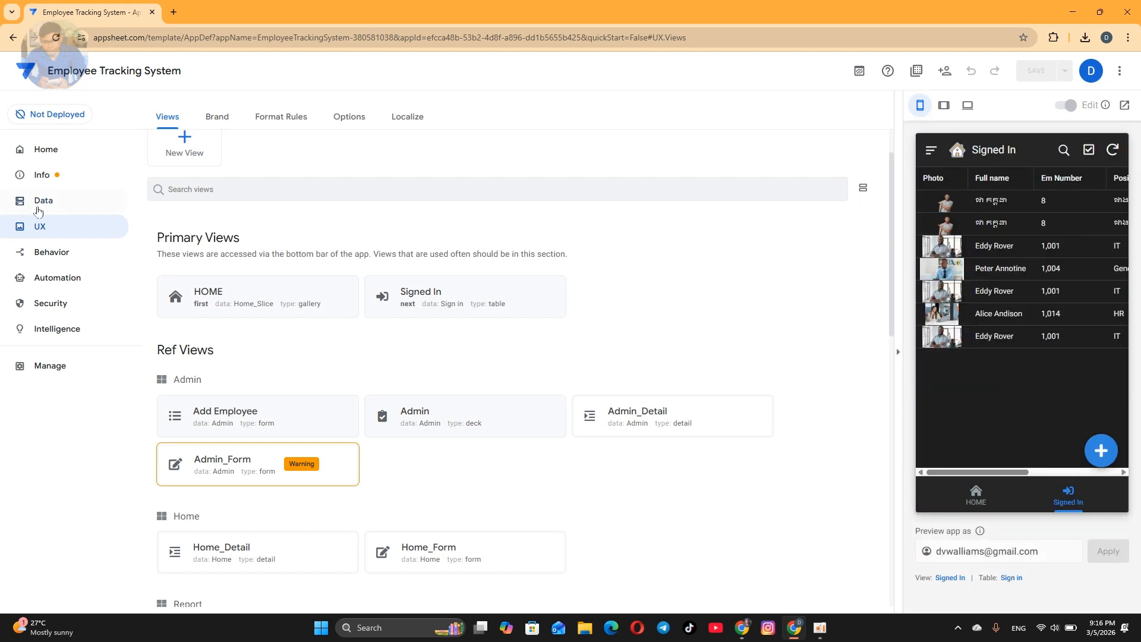
Create a new view named Signed Out that uses the Sign out data
click(182, 153)
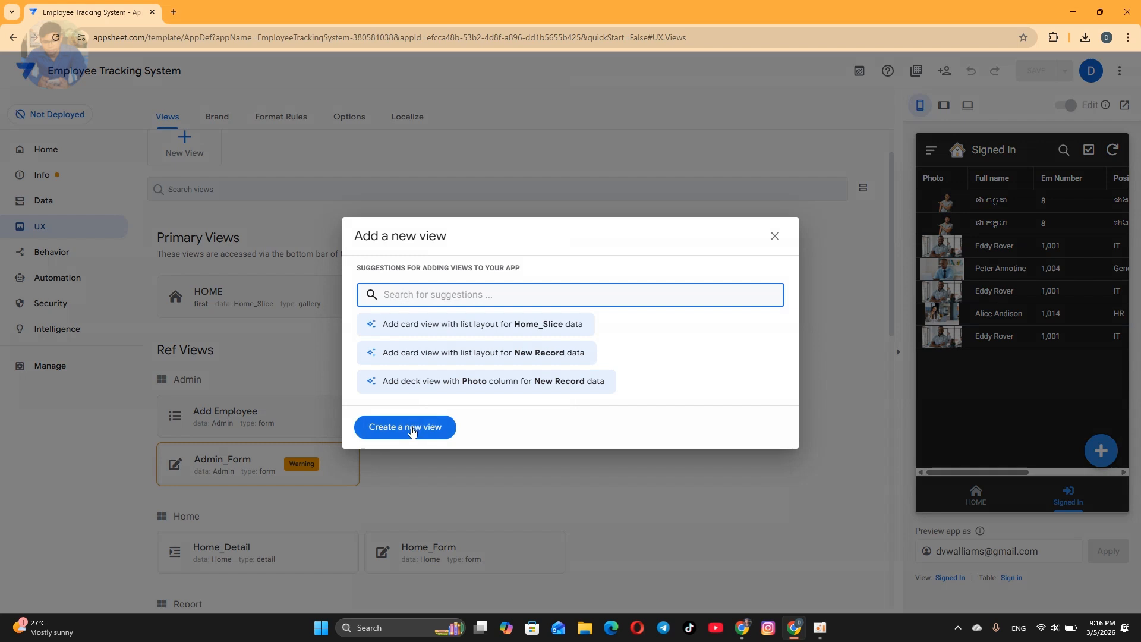
click(380, 426)
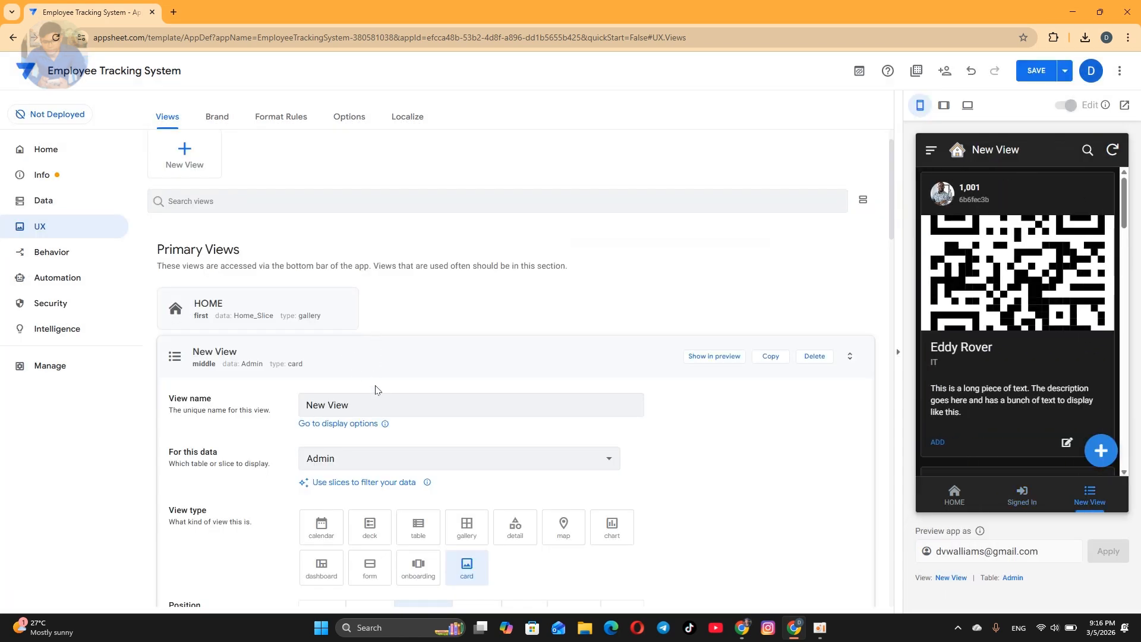
drag(376, 402, 208, 373)
text(Sign)
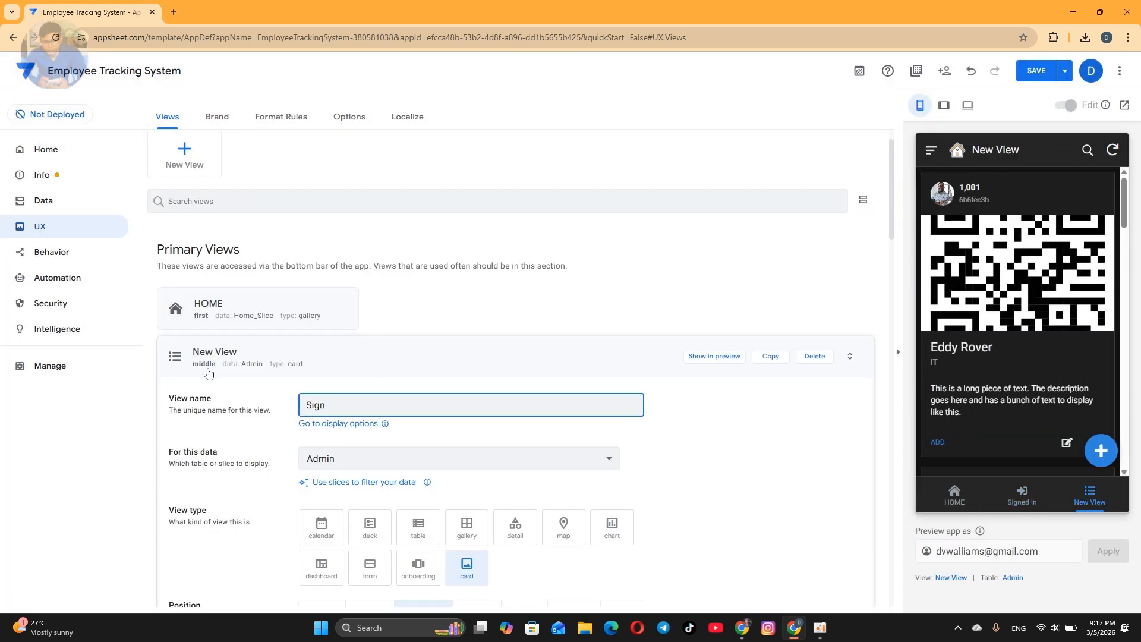
text(ed Out)
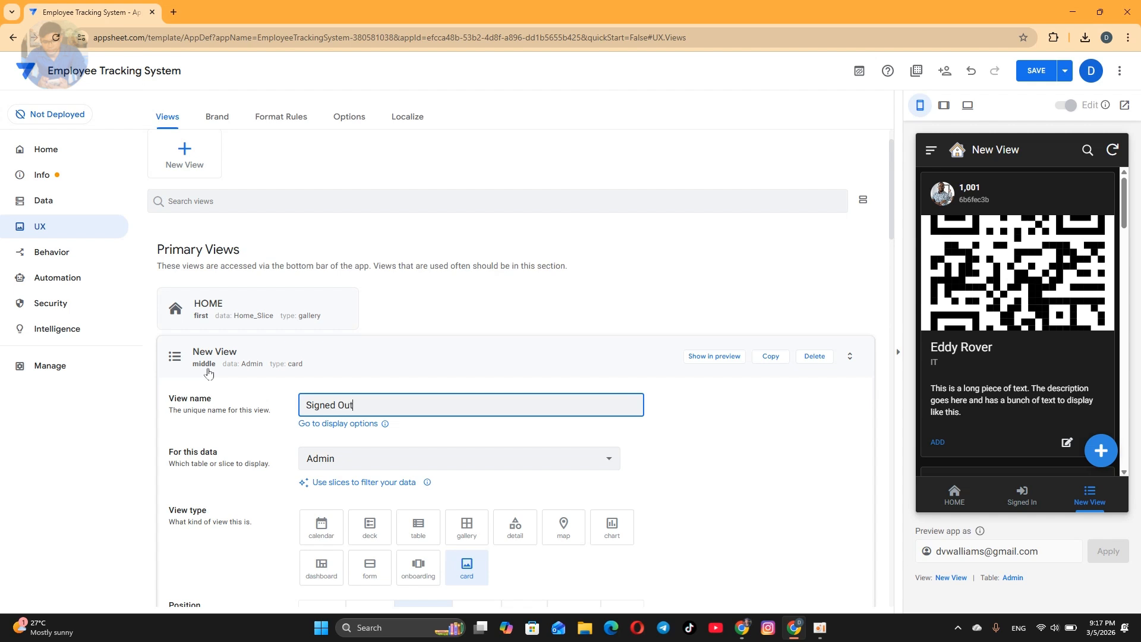
click(333, 458)
click(363, 327)
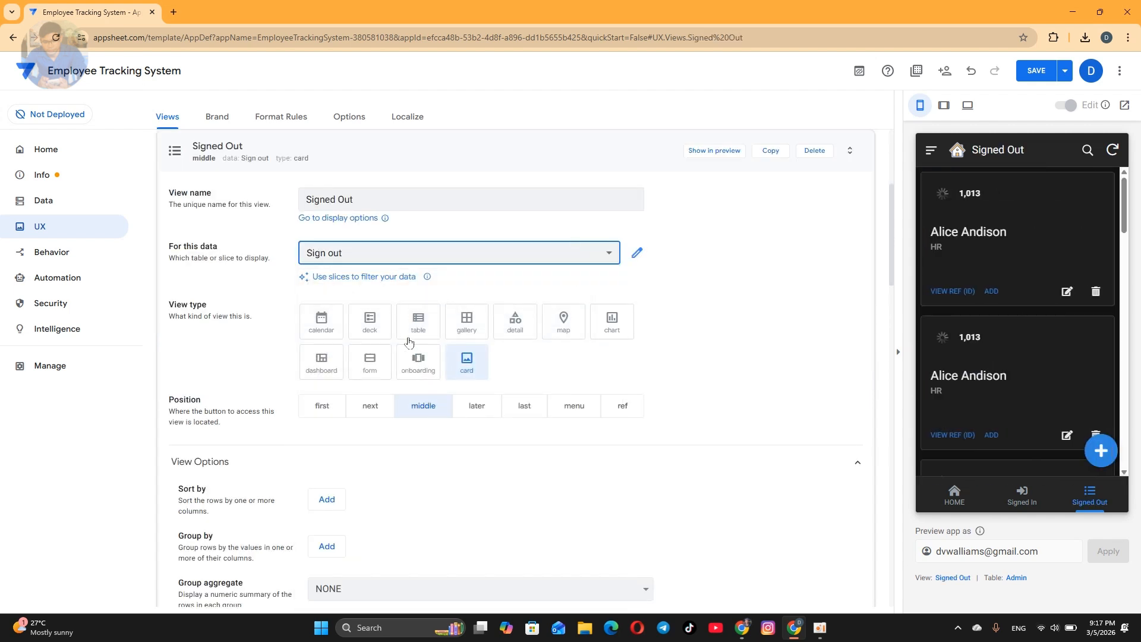
Set the Signed Out view type to table and remove the ID column from its manual column order
scroll(458, 434, down, 5)
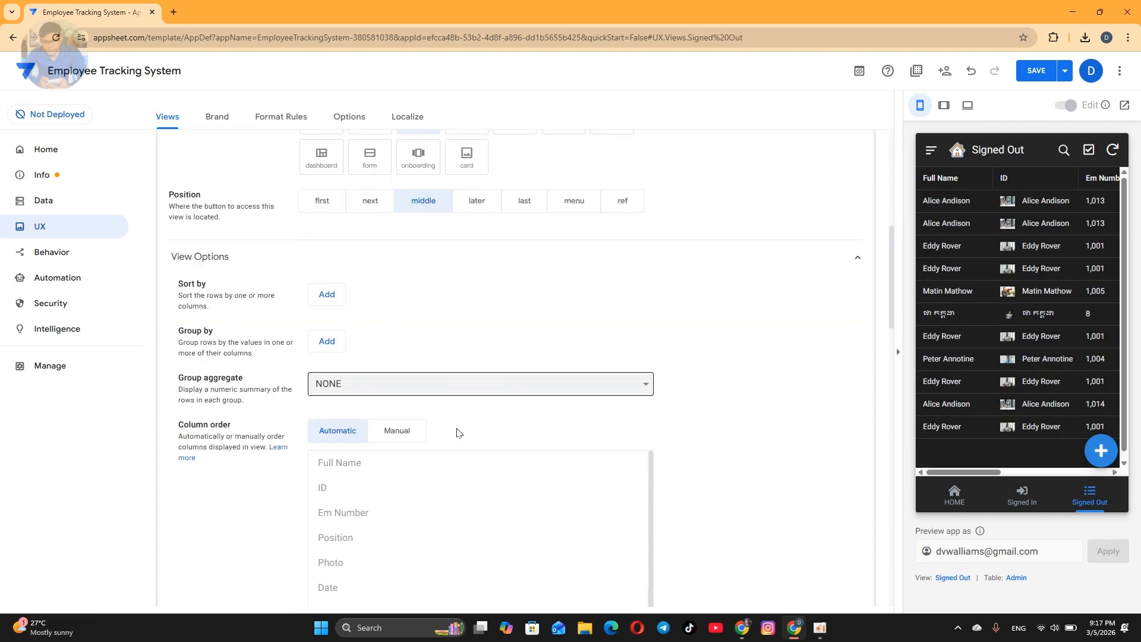
click(408, 338)
scroll(398, 434, up, 1)
click(637, 445)
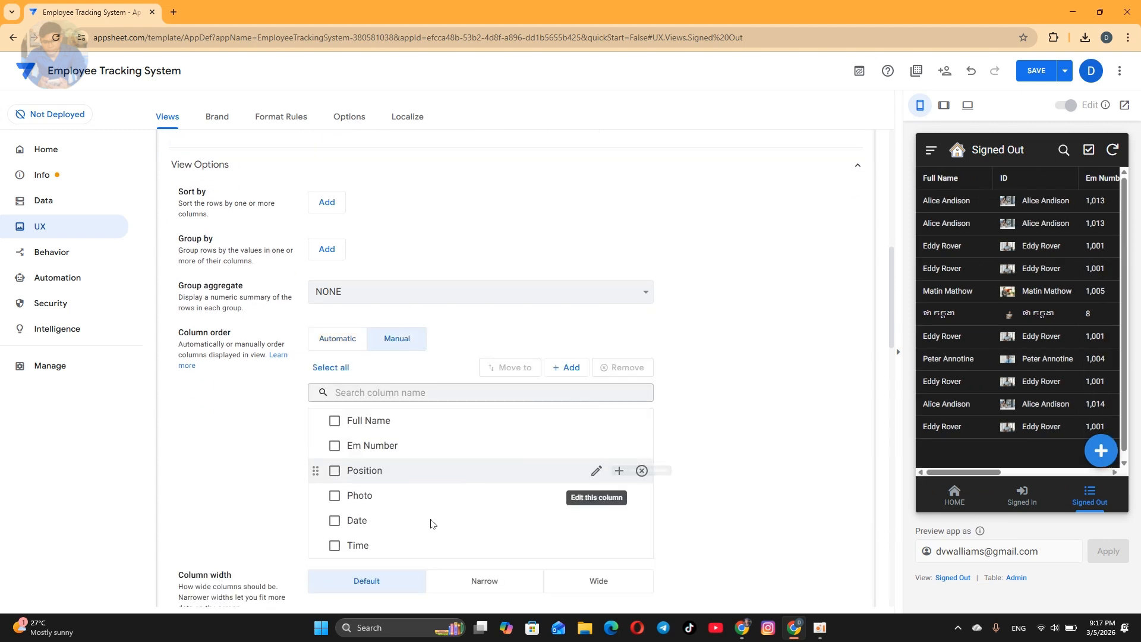
Move the Photo column to the start of the Signed Out view's manual column order
drag(317, 498, 315, 420)
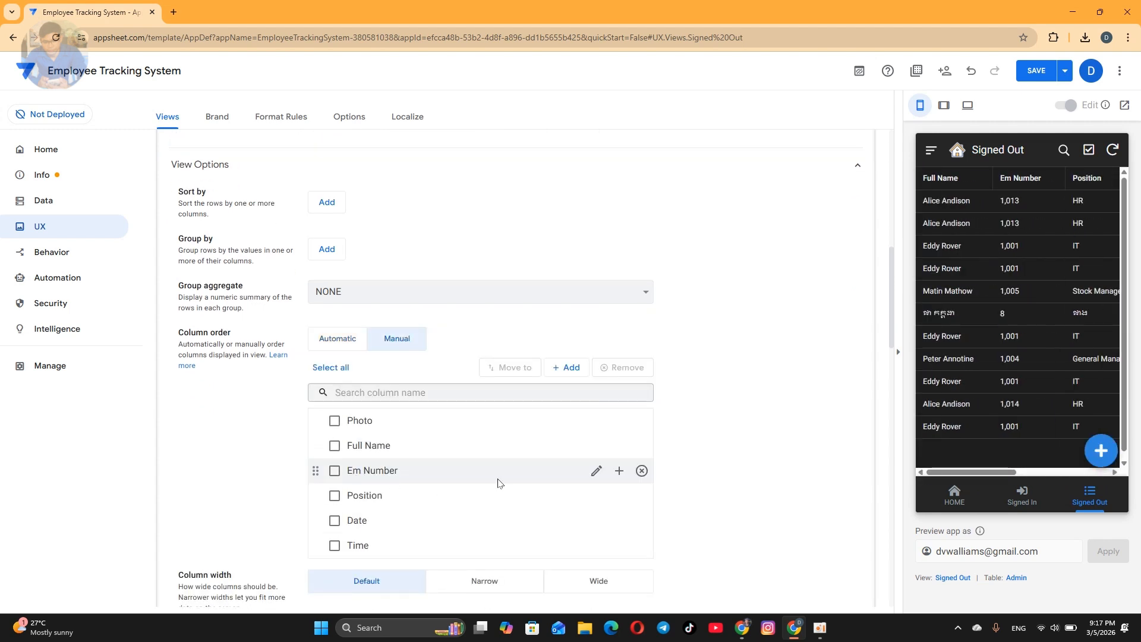
scroll(476, 490, down, 3)
scroll(468, 485, up, 1)
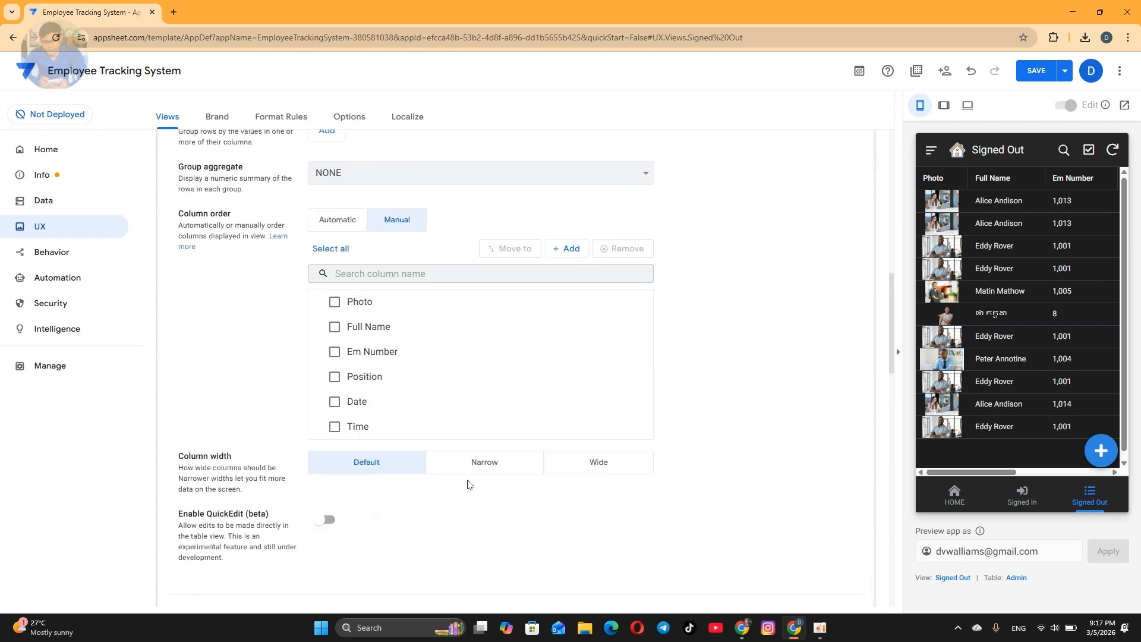
Search the Signed Out view's display icons for "sign", assign a pen icon to the view, and save the app
scroll(466, 480, down, 4)
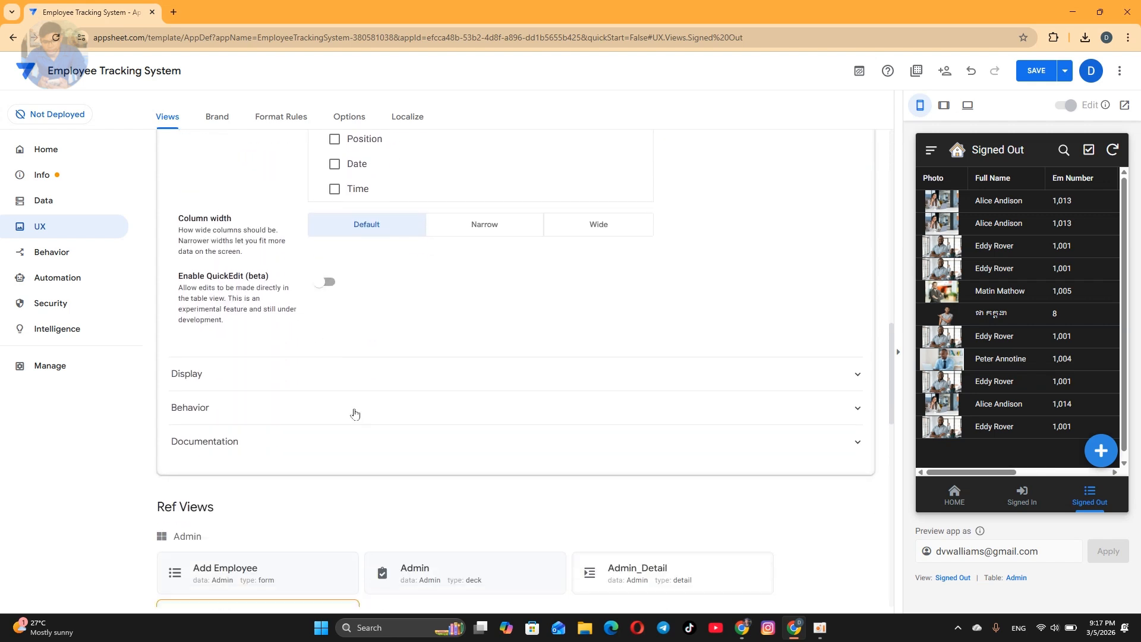
click(392, 386)
click(396, 415)
text(sign ou)
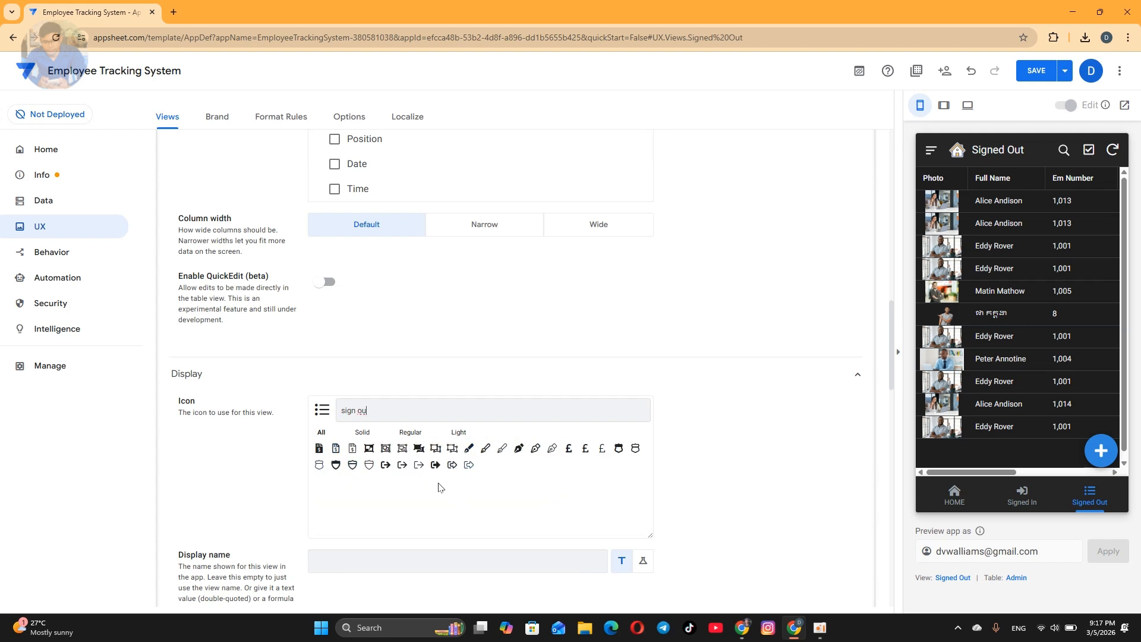
key(BackSpace)
key(BackSpace)
key(BackSpace)
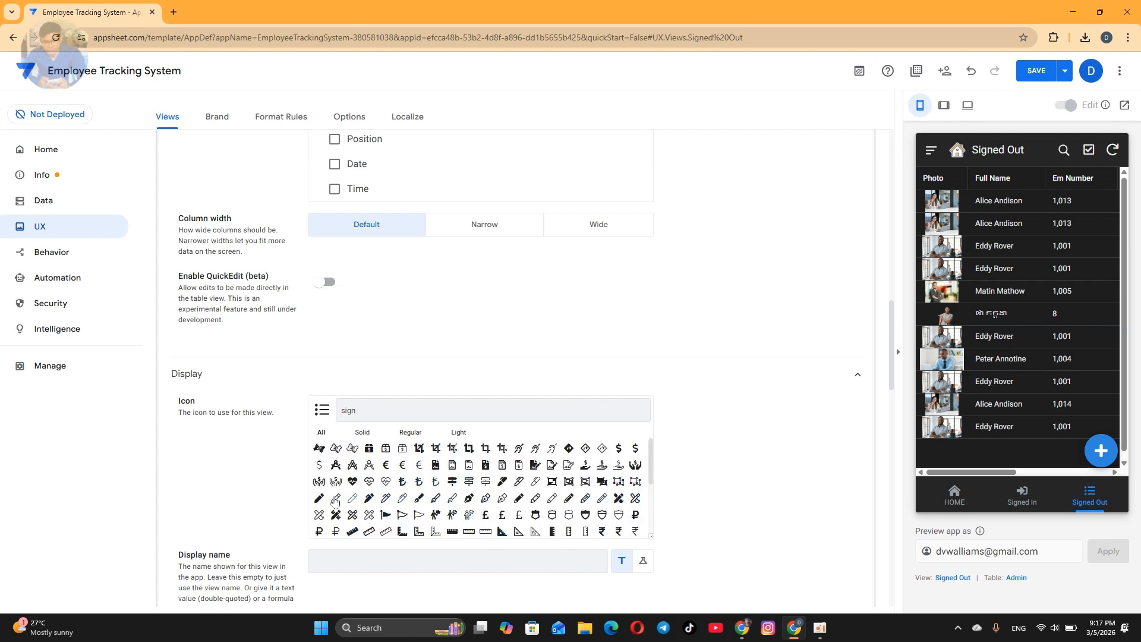
click(385, 497)
click(698, 378)
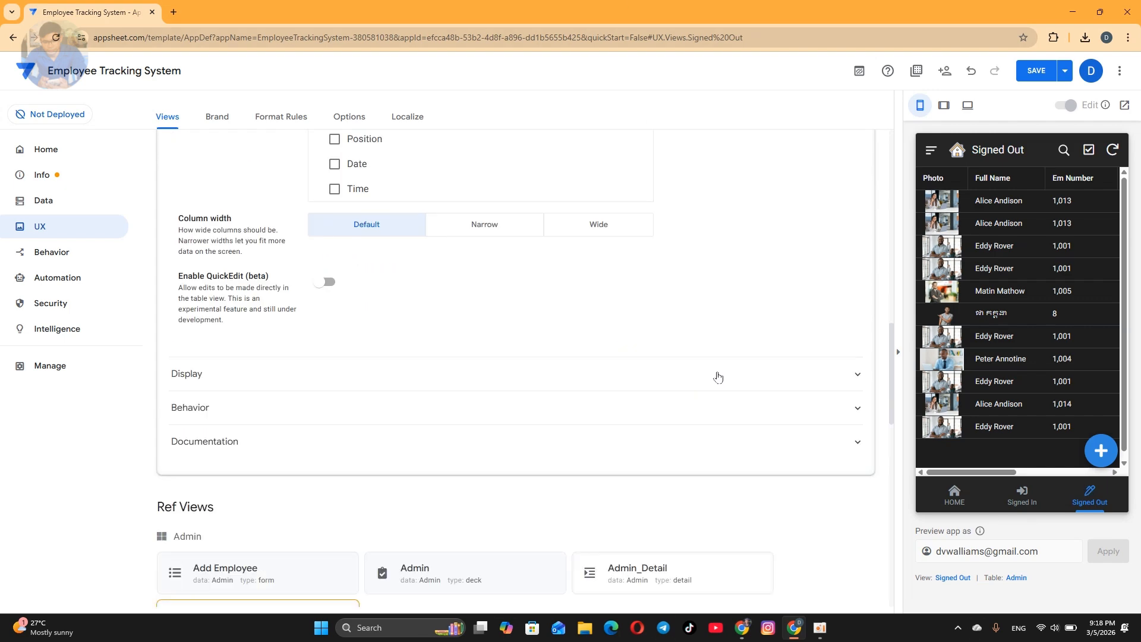
click(1034, 71)
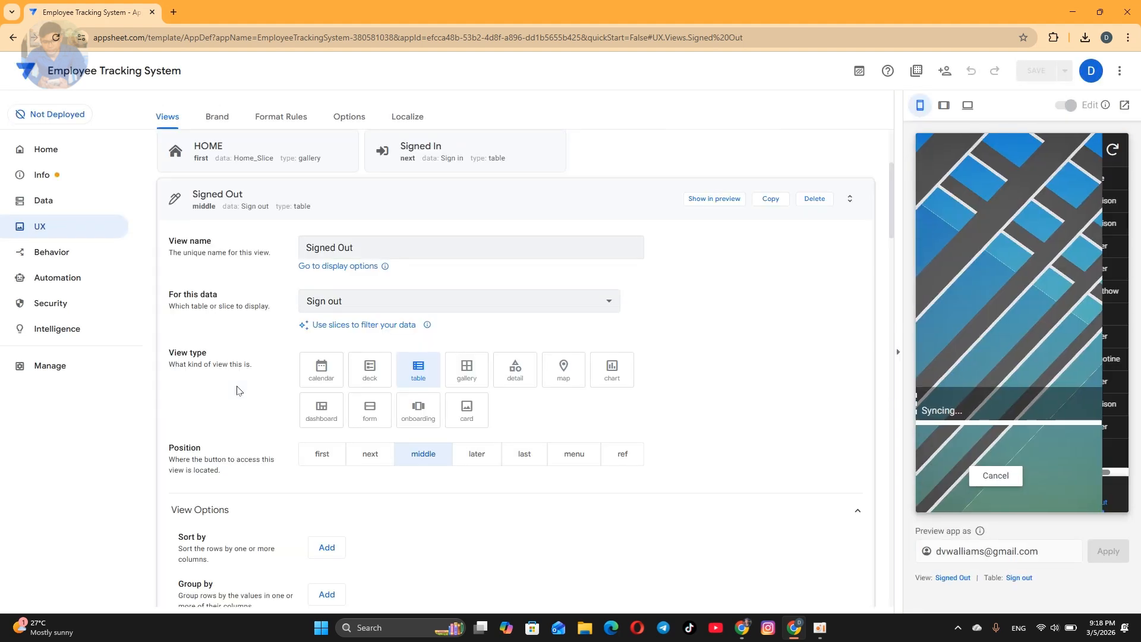
Examine the Signed Out table and the details of its first record in the app preview
drag(975, 472, 937, 463)
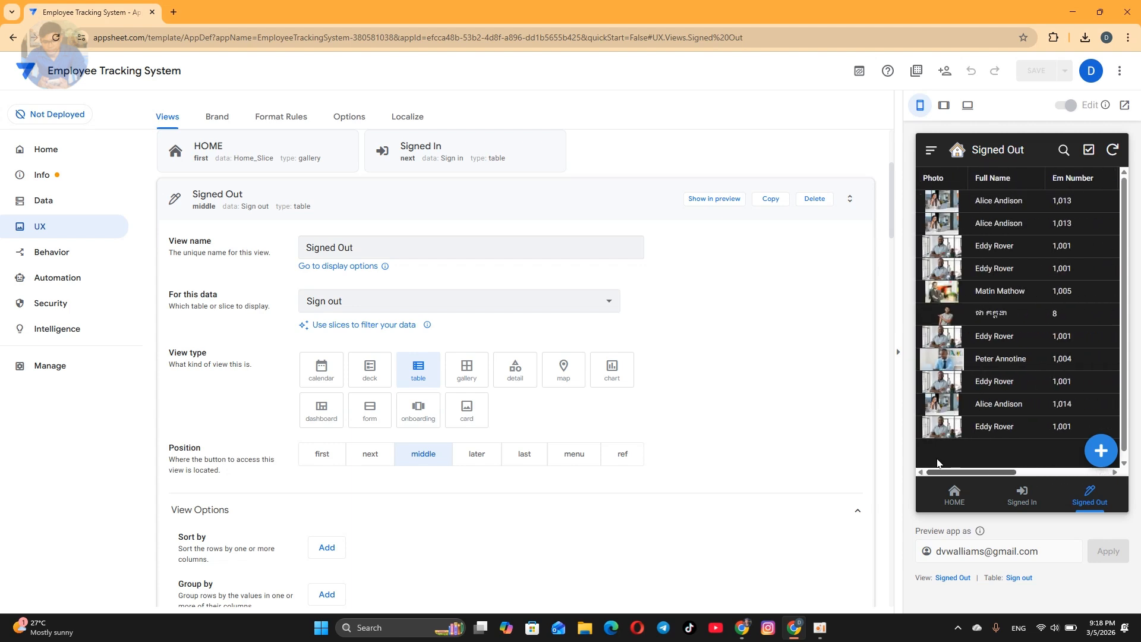
click(1020, 211)
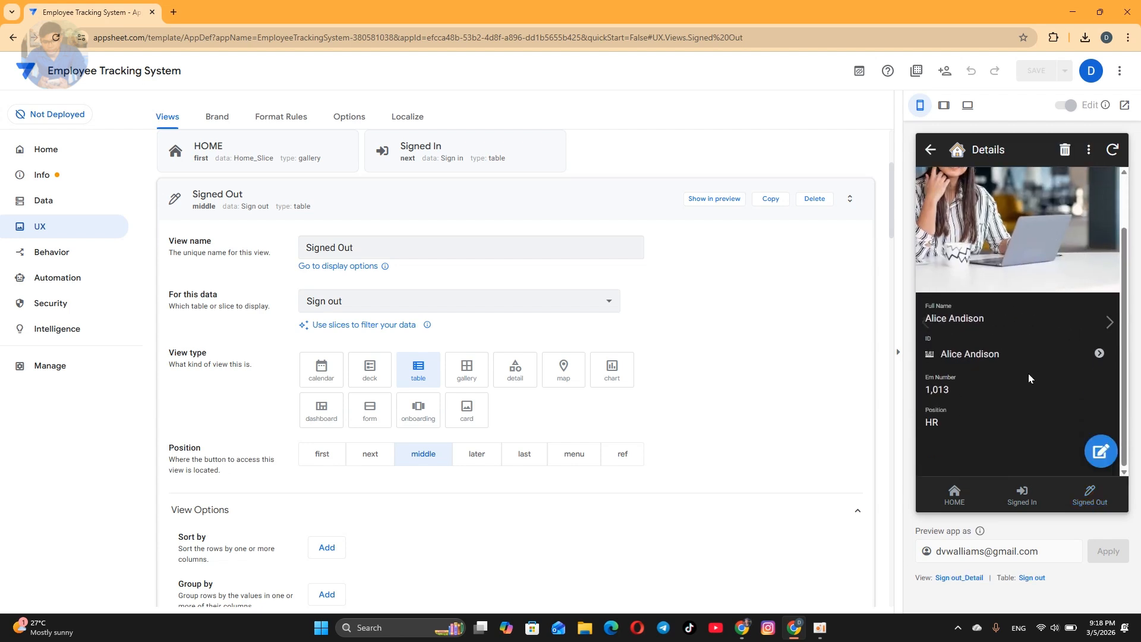
scroll(1019, 401, up, 2)
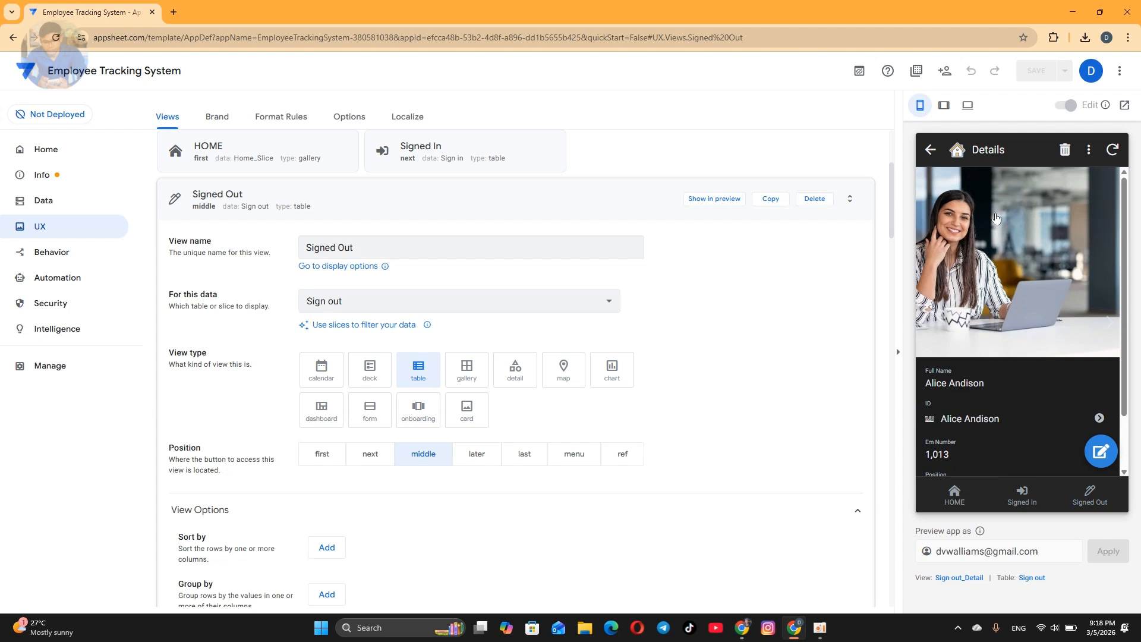
click(928, 151)
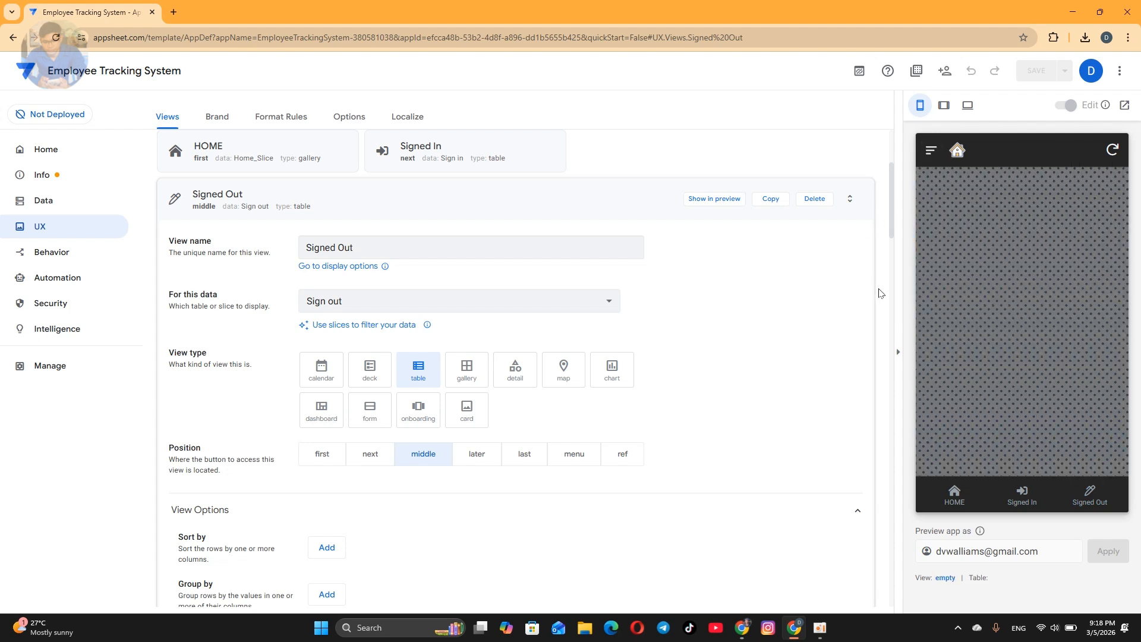
Switch between the HOME, Signed In and Signed Out views in the app preview to check their navigation
click(960, 497)
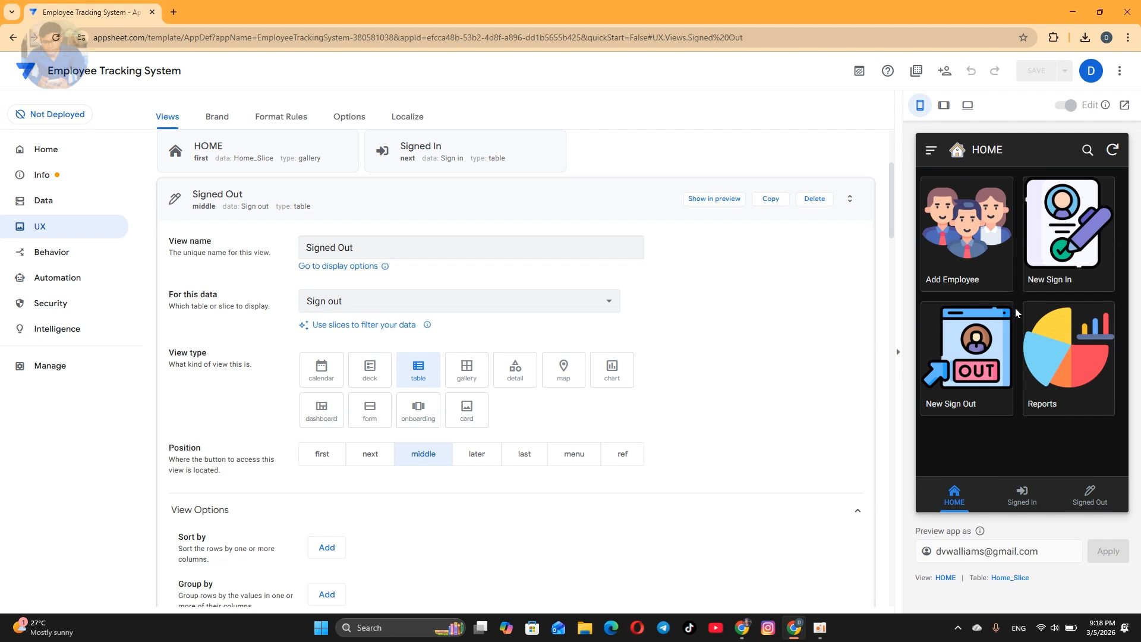
click(1032, 497)
click(1090, 495)
click(952, 504)
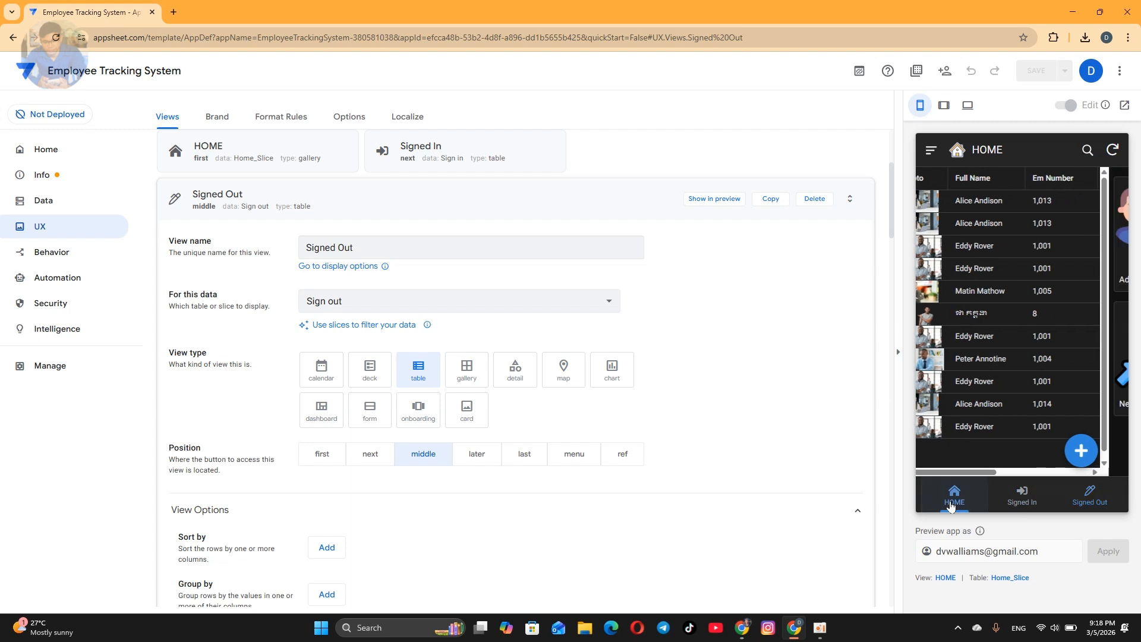
click(1016, 500)
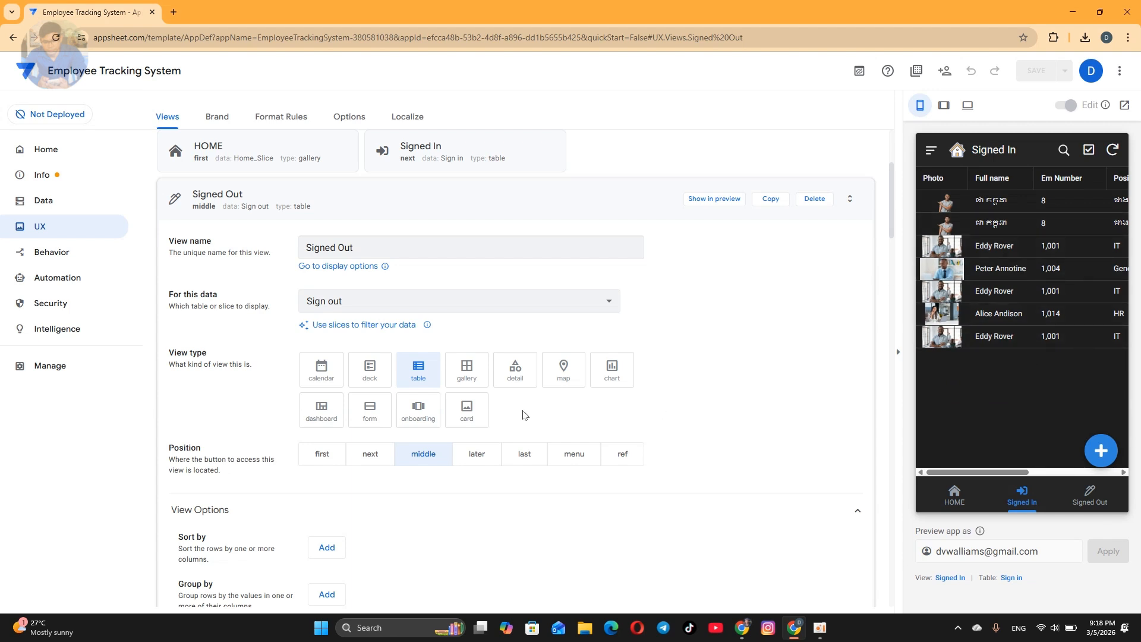
Collapse the Signed Out view's settings and look over the list of views
click(334, 192)
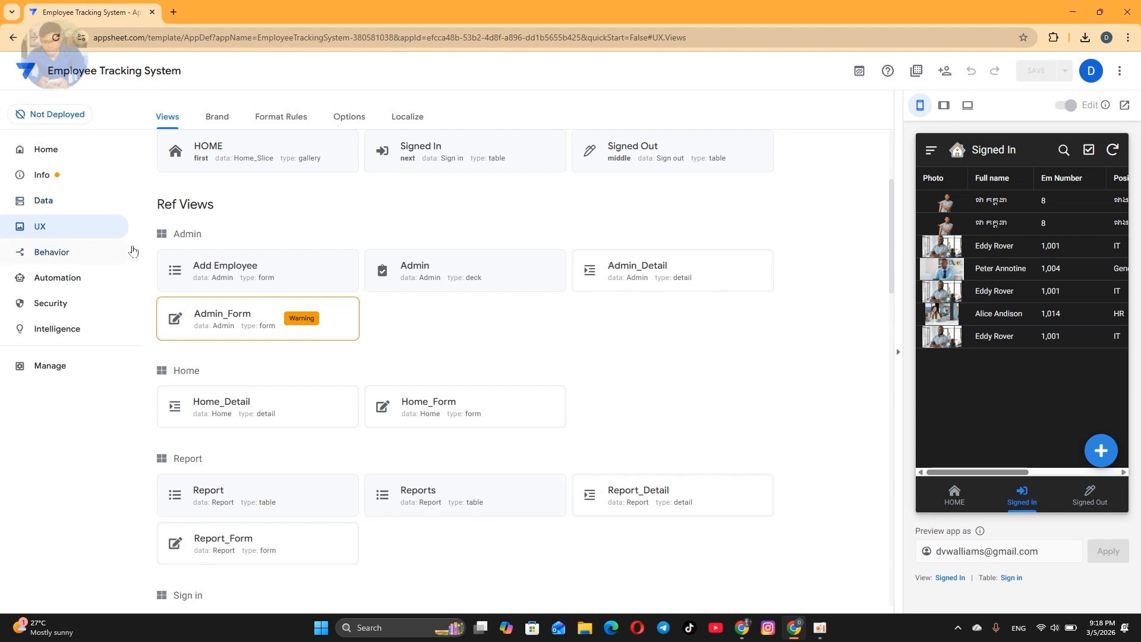
scroll(340, 404, up, 4)
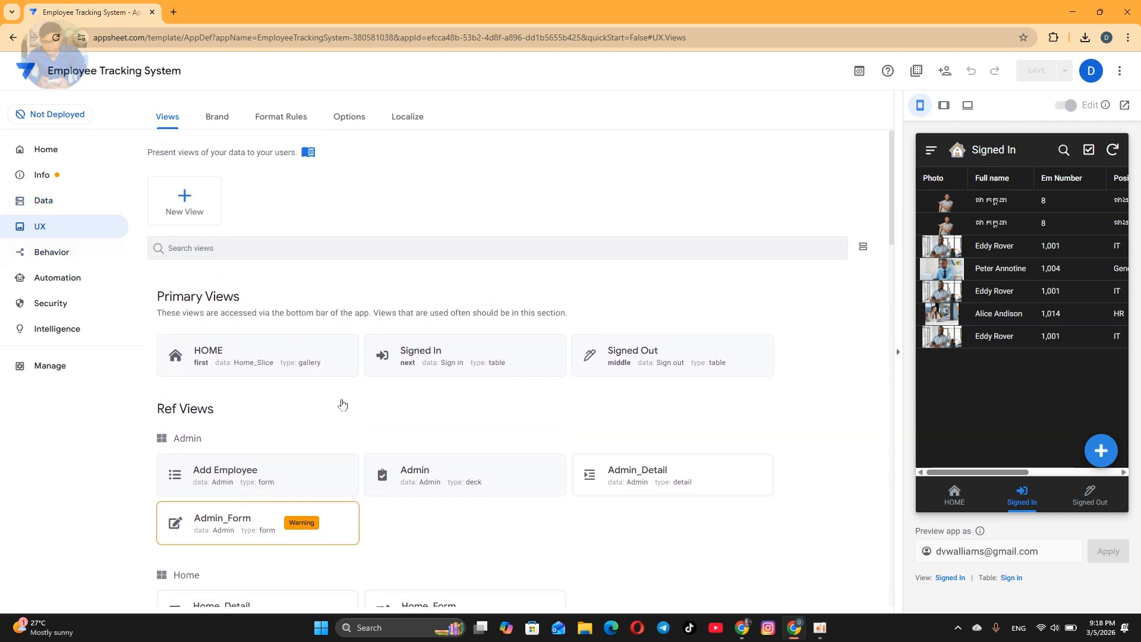
scroll(340, 404, down, 3)
Set the position of the Sign in table's Add action to Hide, save the app, and collapse the action
click(72, 256)
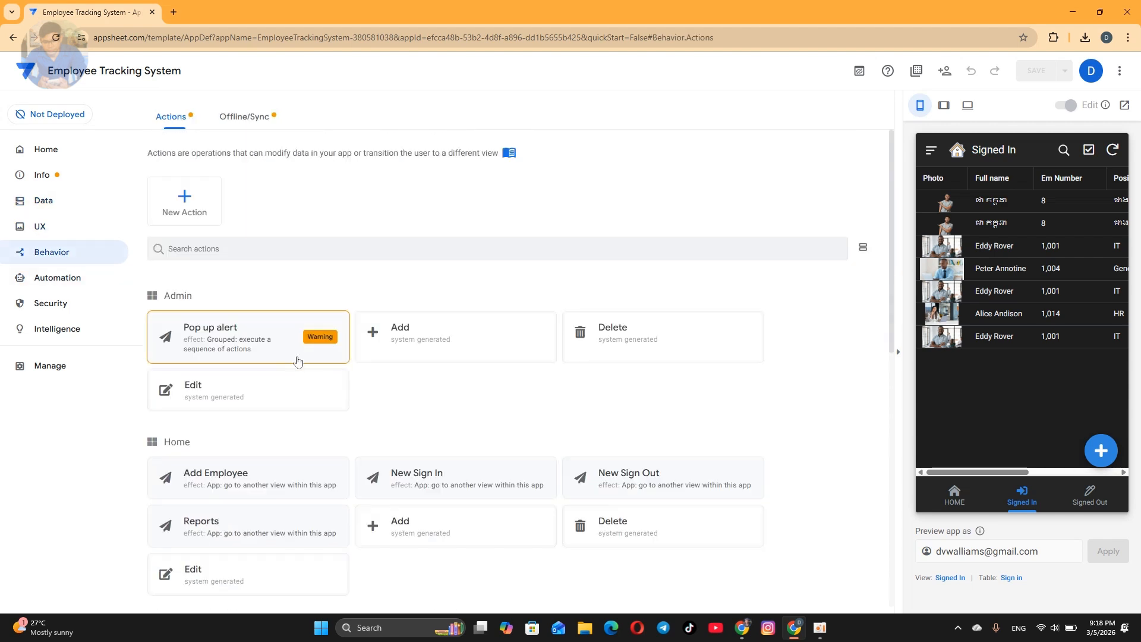
scroll(400, 382, down, 3)
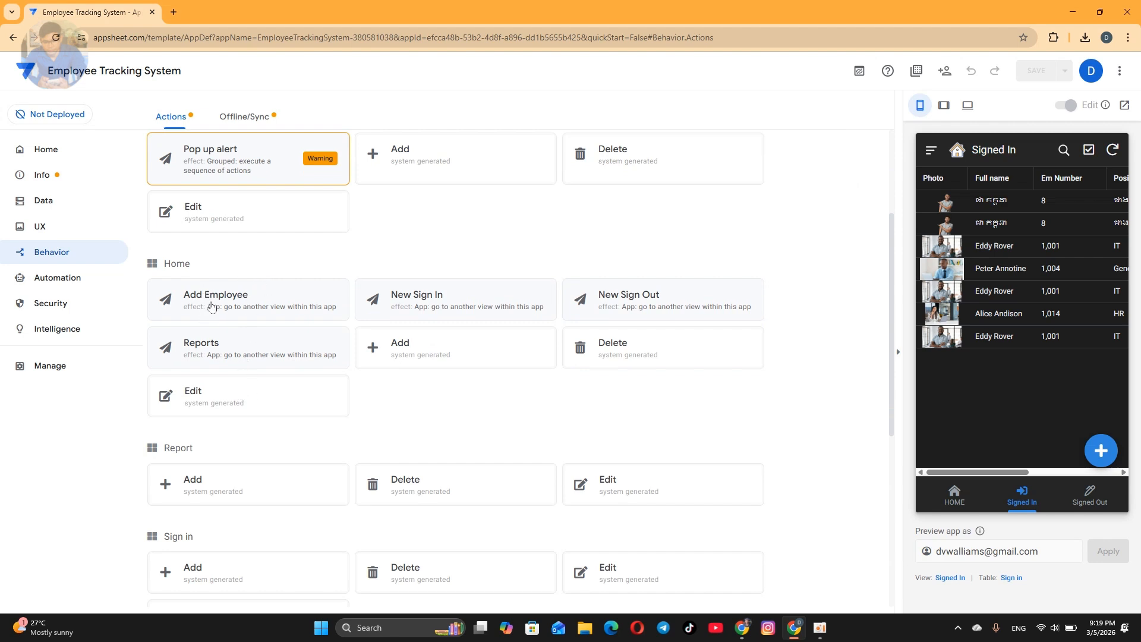
scroll(252, 425, down, 6)
scroll(252, 426, up, 2)
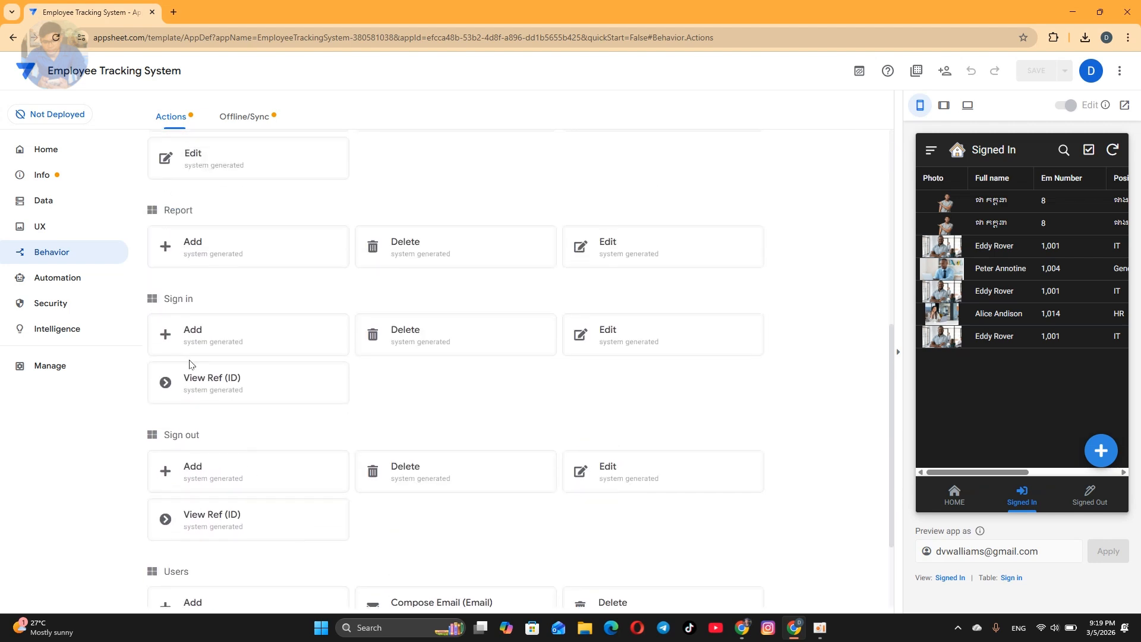
click(261, 331)
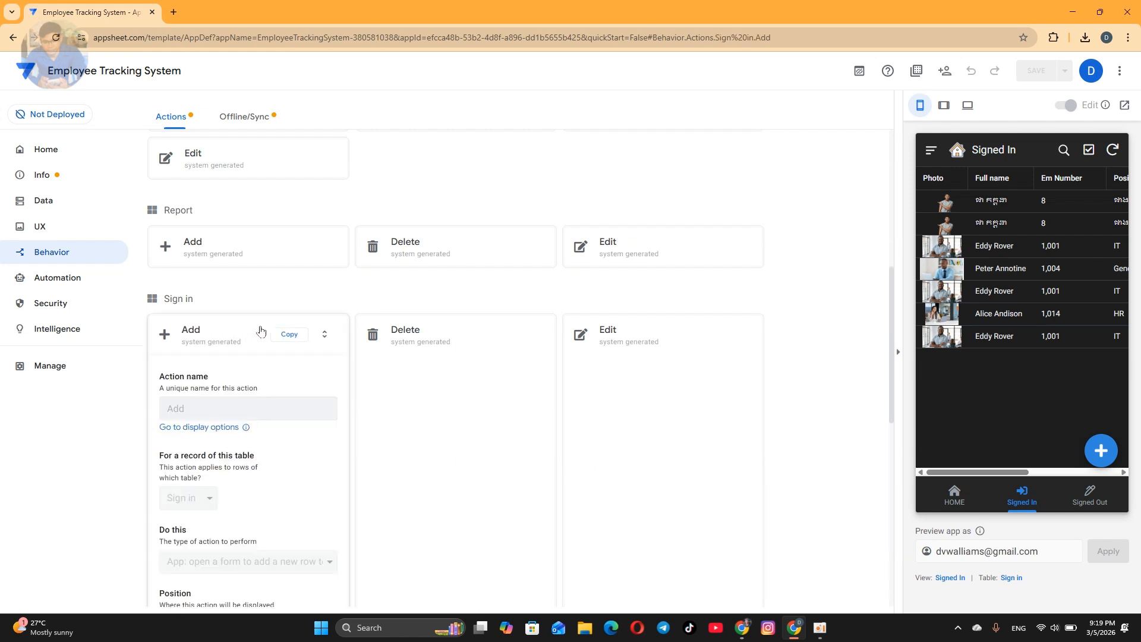
click(595, 344)
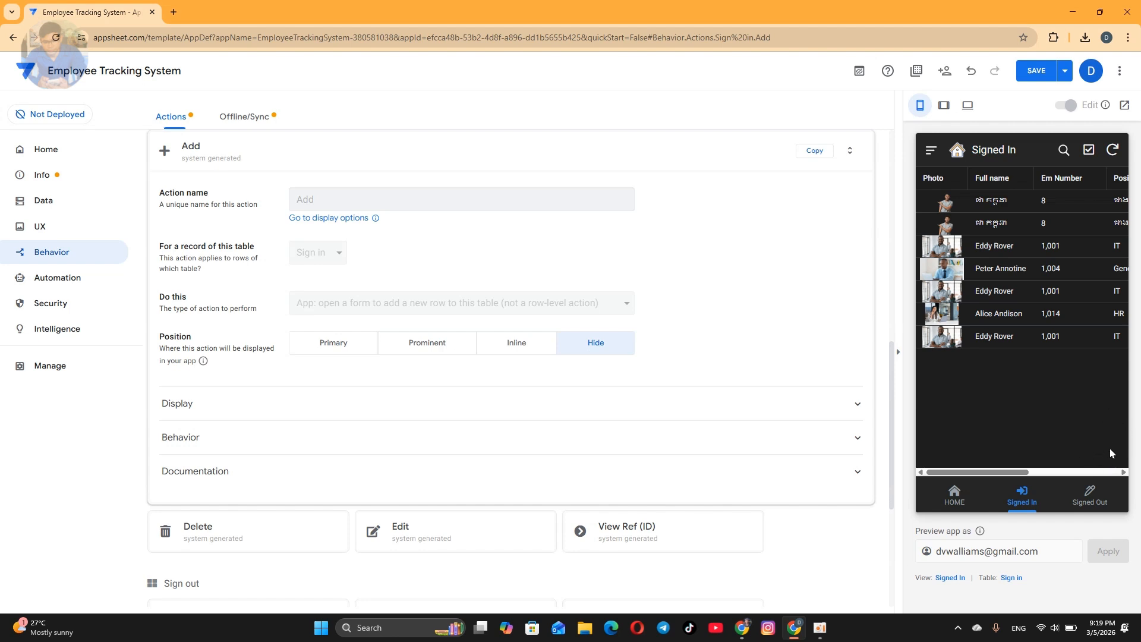
click(1037, 71)
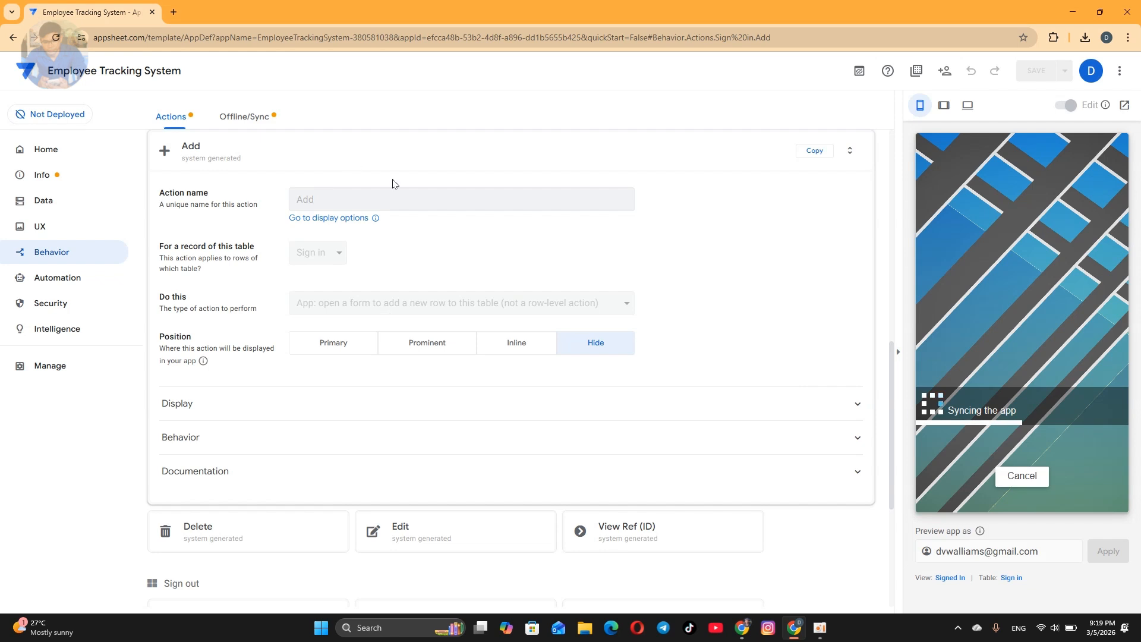
scroll(380, 178, up, 1)
click(326, 209)
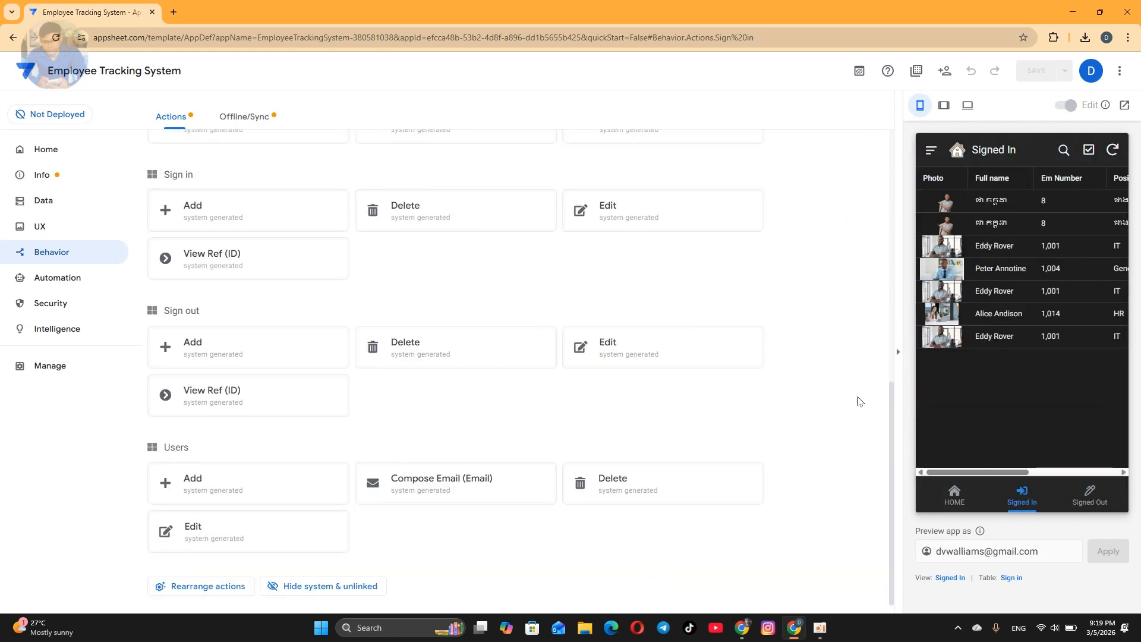
Preview the Signed Out view, set the position of the Sign out table's Add action to Hide, and save the app
click(1091, 499)
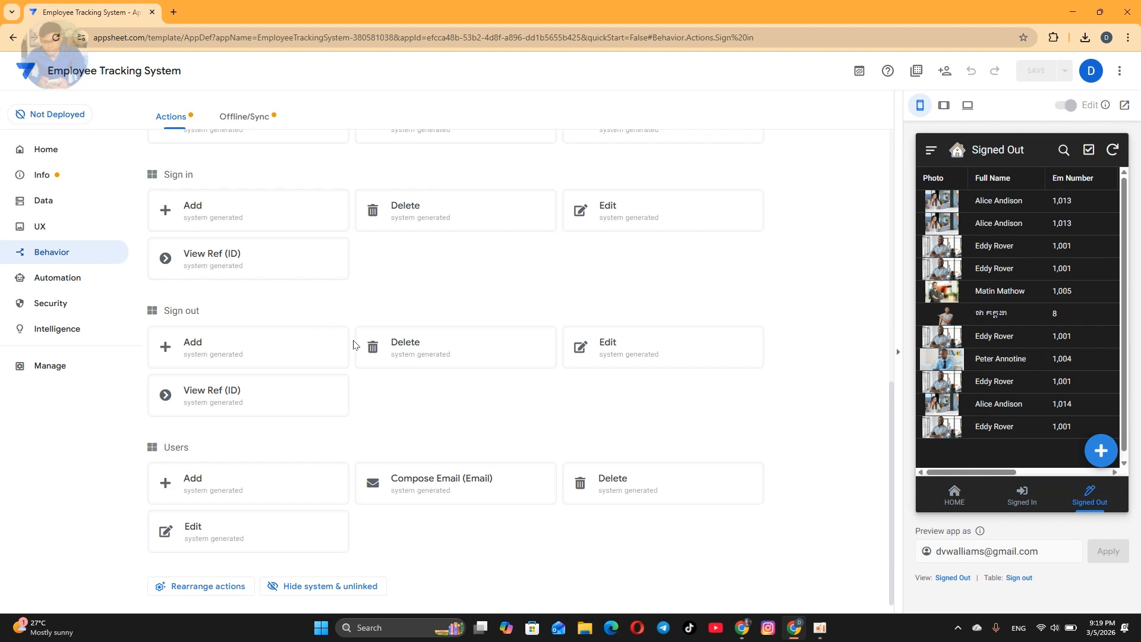
click(279, 348)
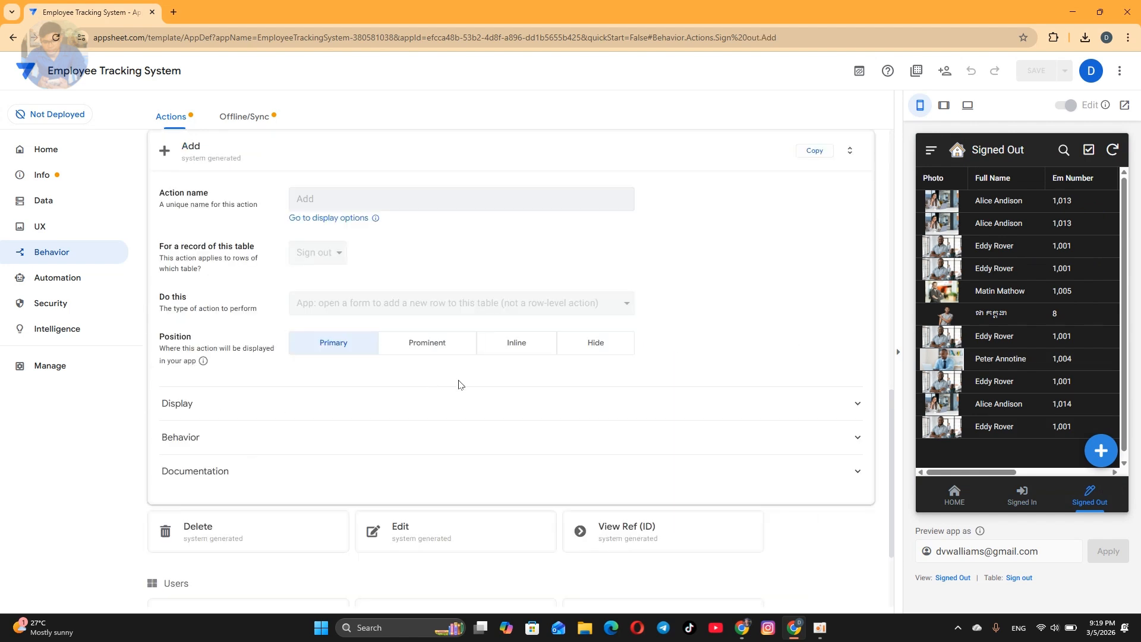
click(592, 348)
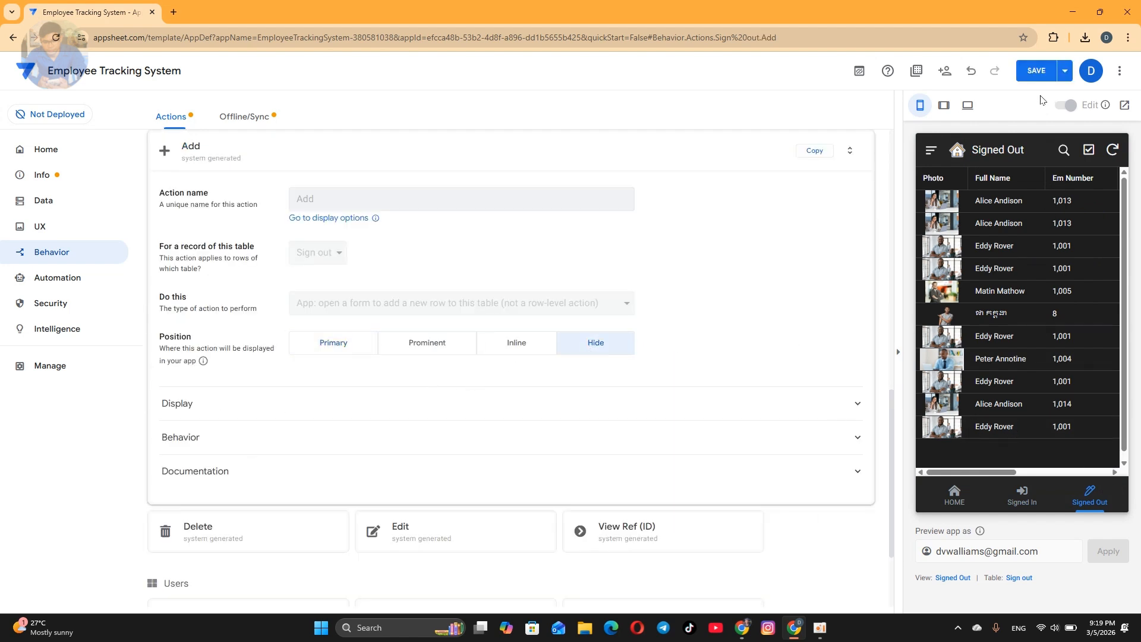
click(1036, 70)
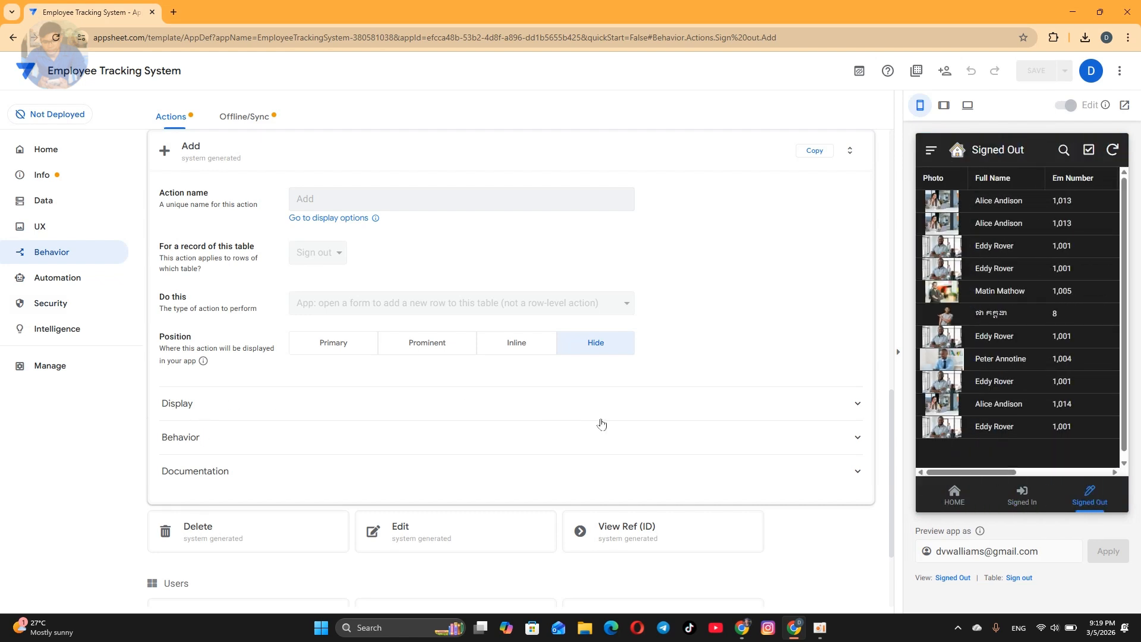
scroll(233, 208, up, 1)
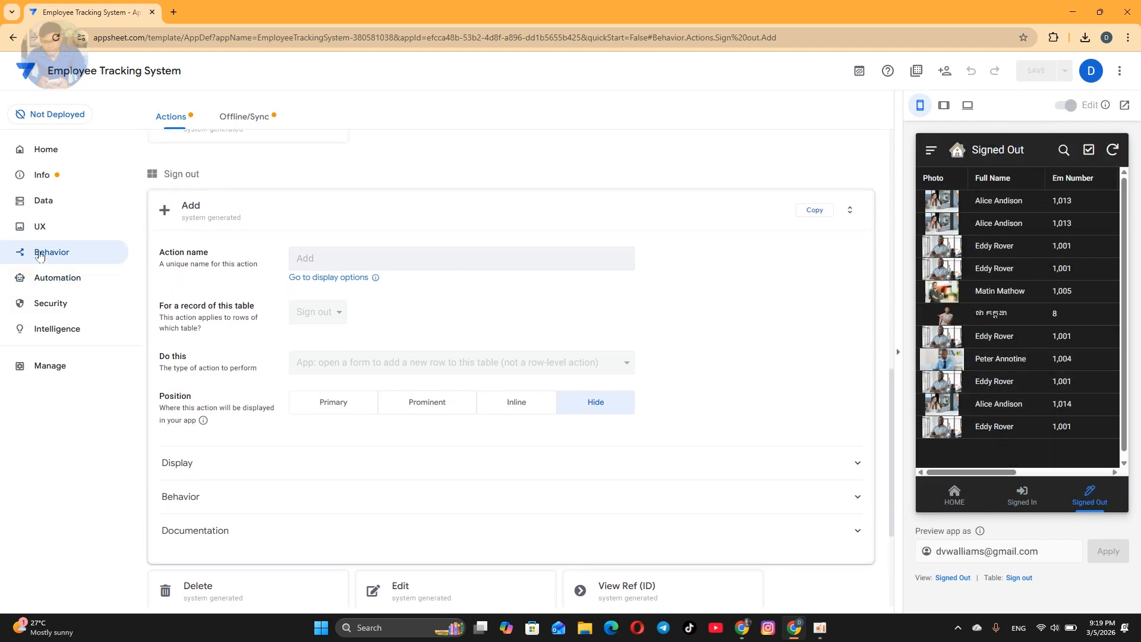
click(302, 209)
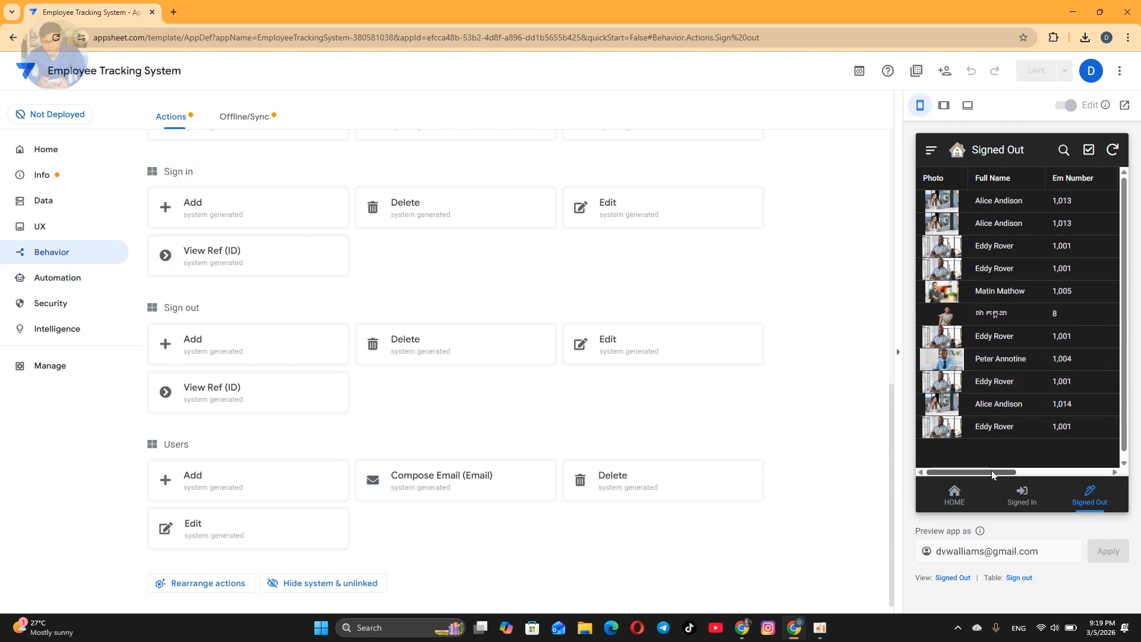
Check the Position, Date and Time columns of the Signed Out table in the app preview
drag(991, 471, 1085, 473)
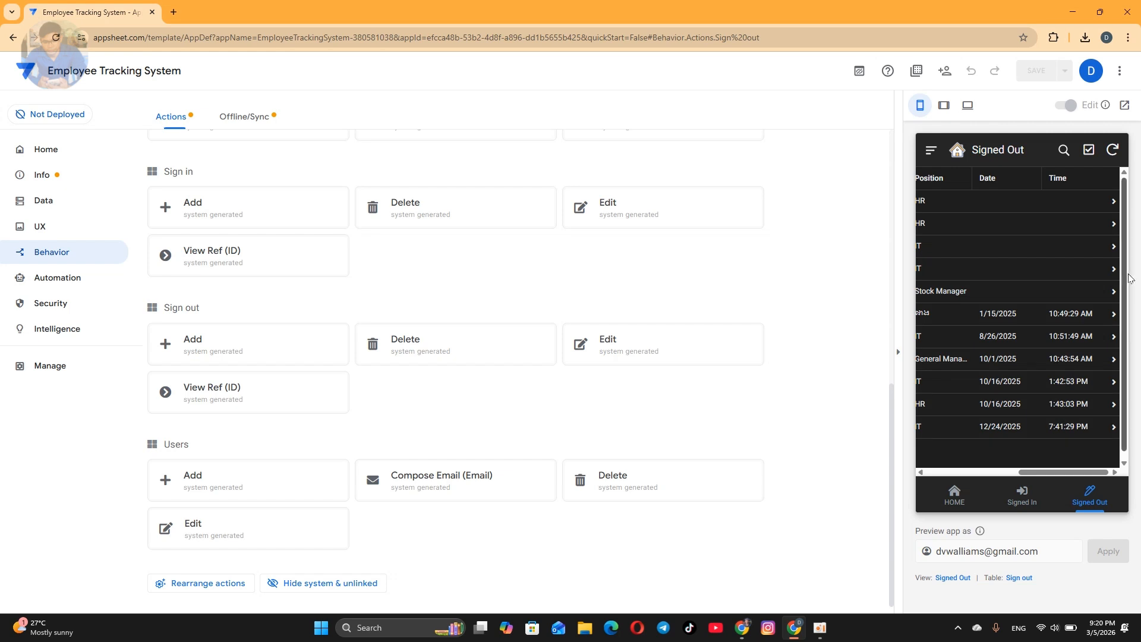
scroll(1121, 270, down, 1)
scroll(179, 249, up, 7)
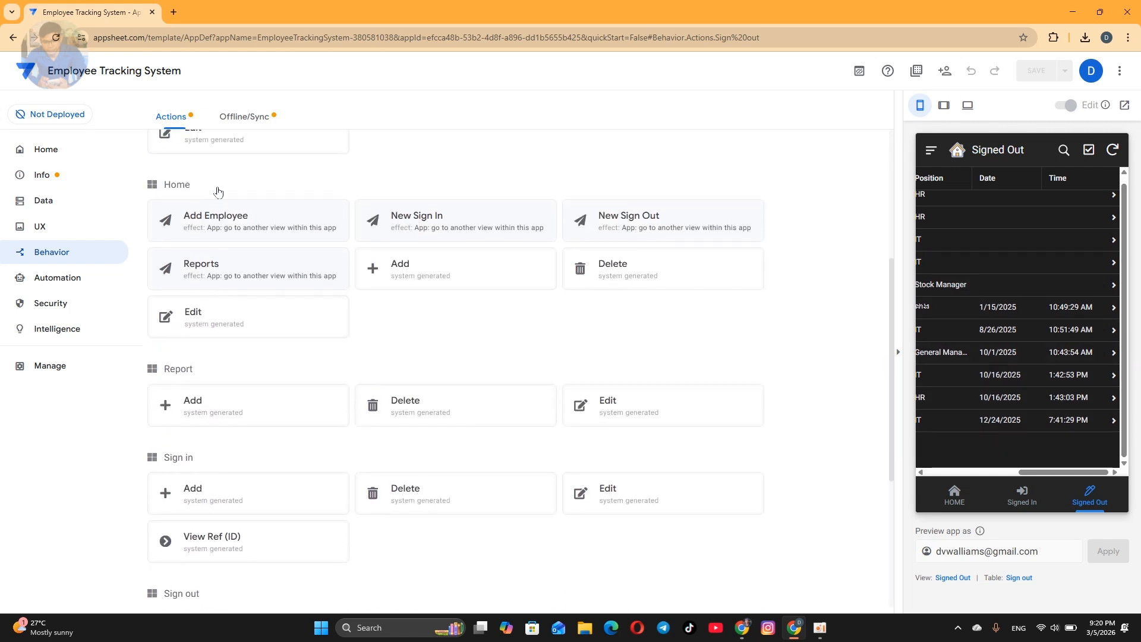
Create a new format rule and name it Sign in Rules
click(50, 202)
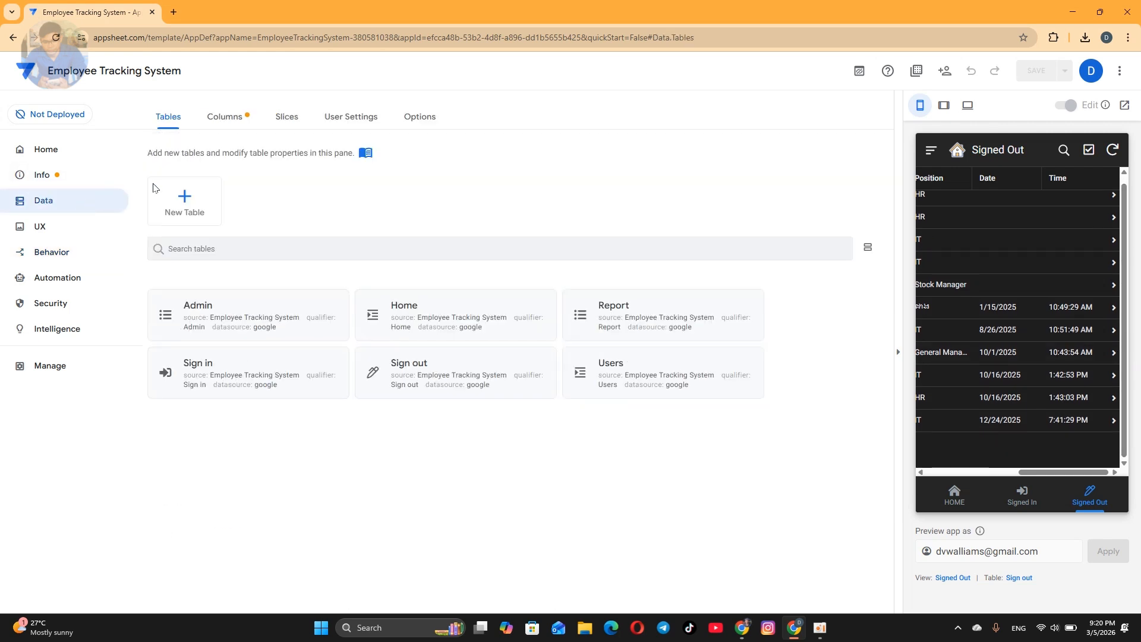
click(47, 229)
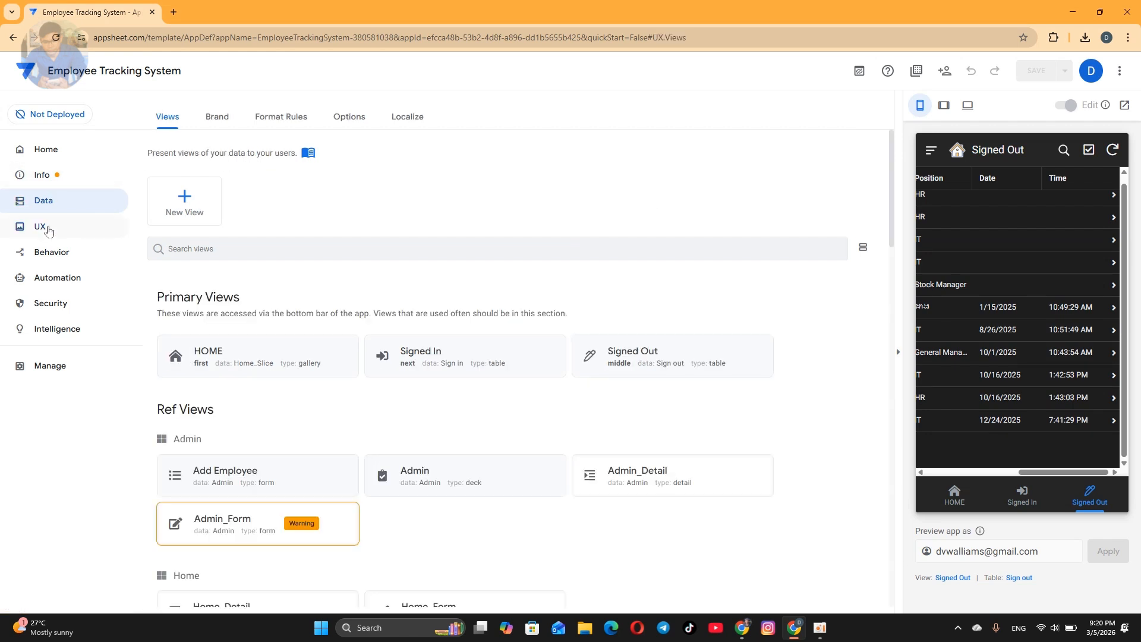
click(272, 119)
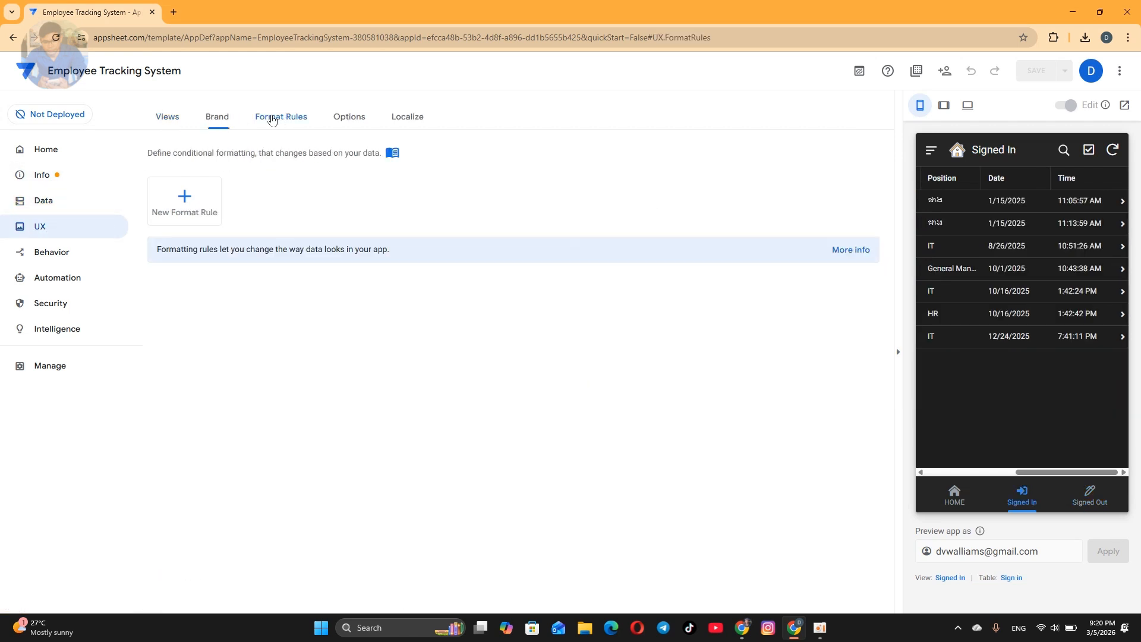
click(189, 197)
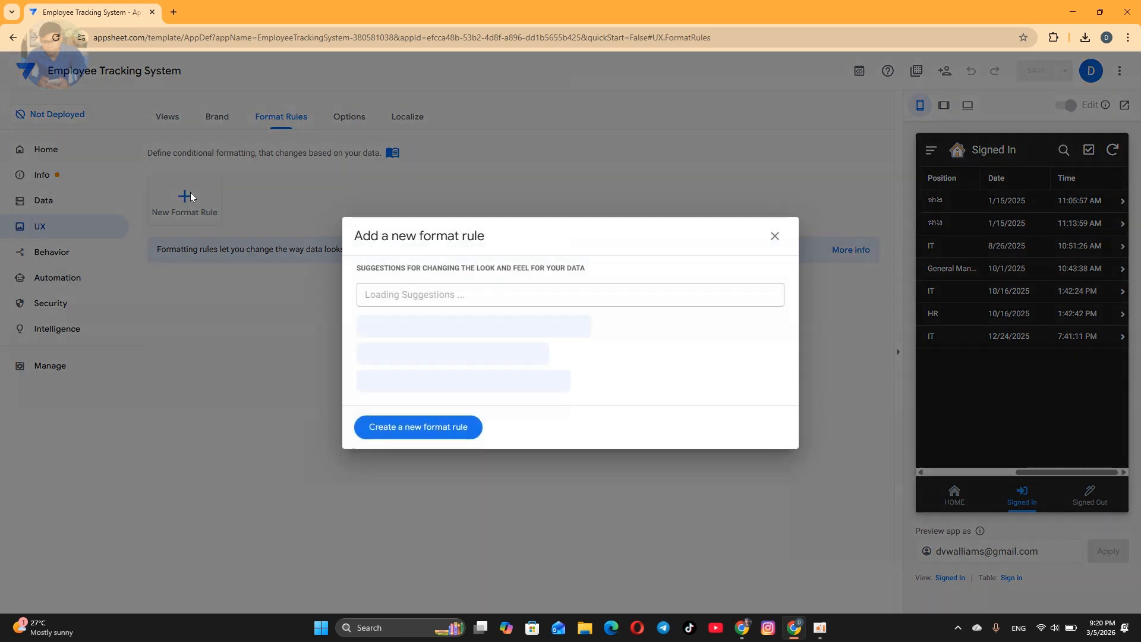
click(444, 430)
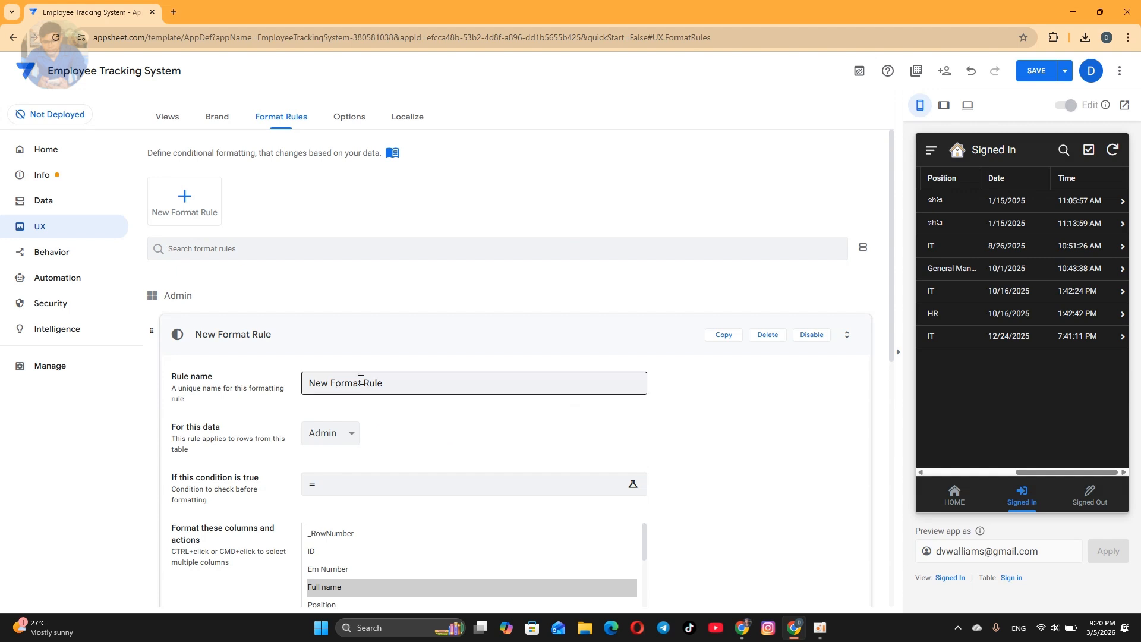
drag(426, 383, 232, 363)
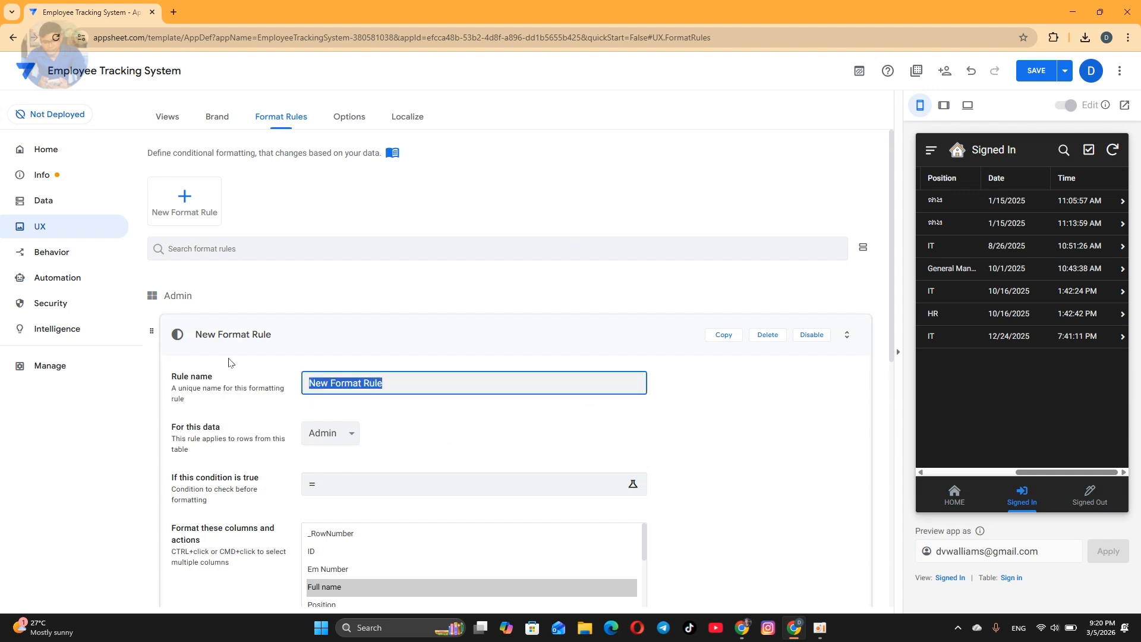
text(Sign in Rules)
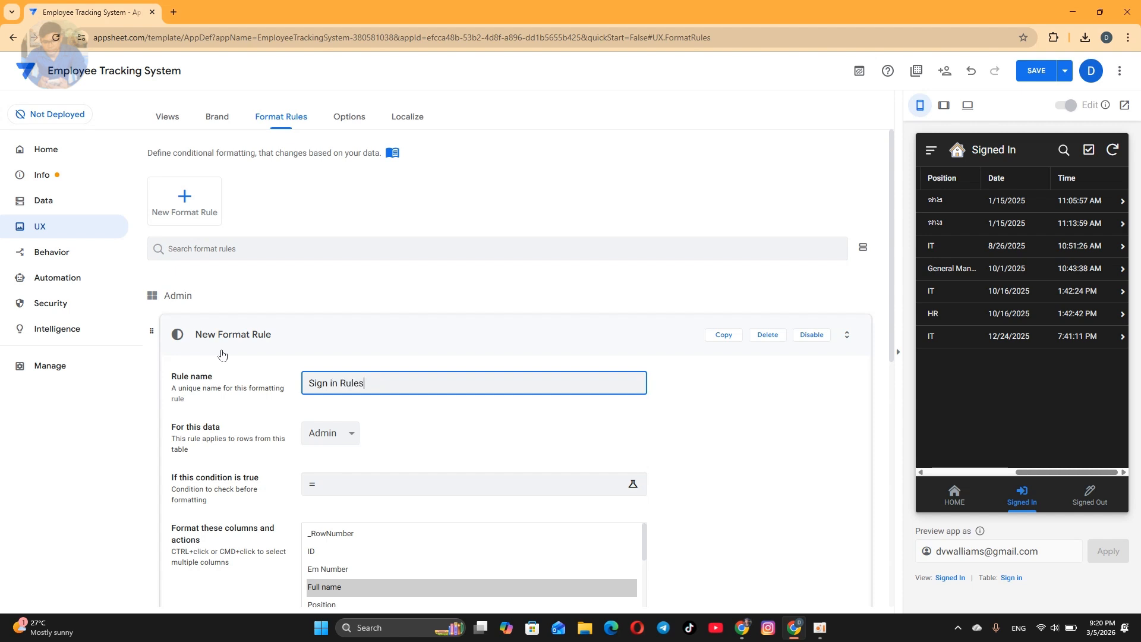
Apply the Sign in Rules format rule to the Sign in table and format its Time column
click(343, 433)
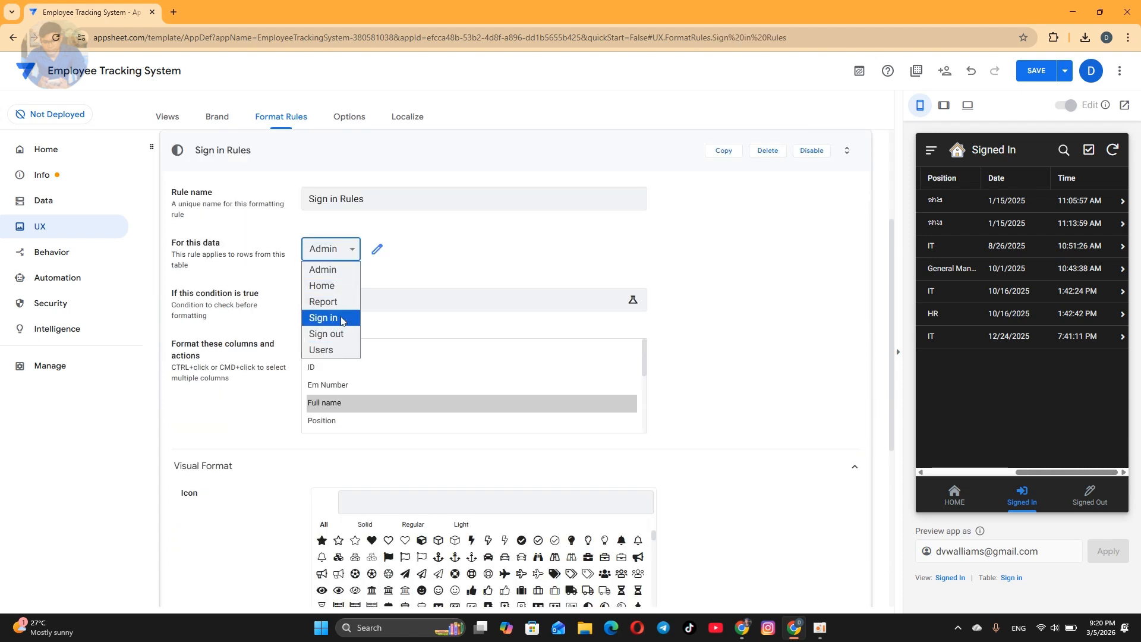
click(342, 318)
scroll(392, 323, down, 2)
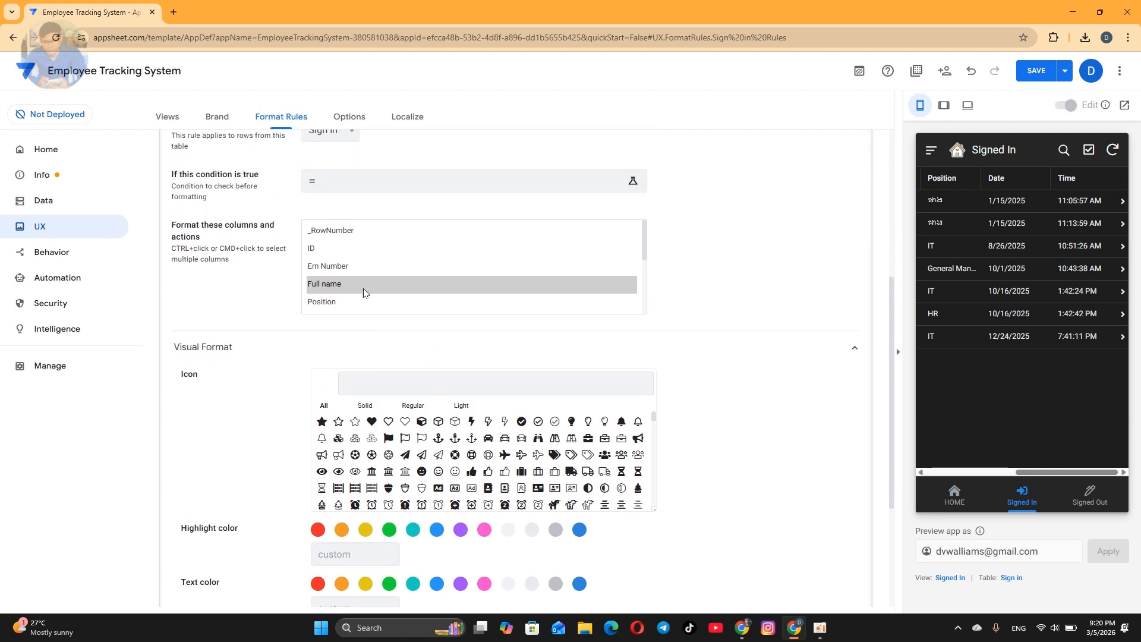
scroll(363, 296, up, 1)
drag(644, 312, 646, 353)
scroll(439, 326, down, 1)
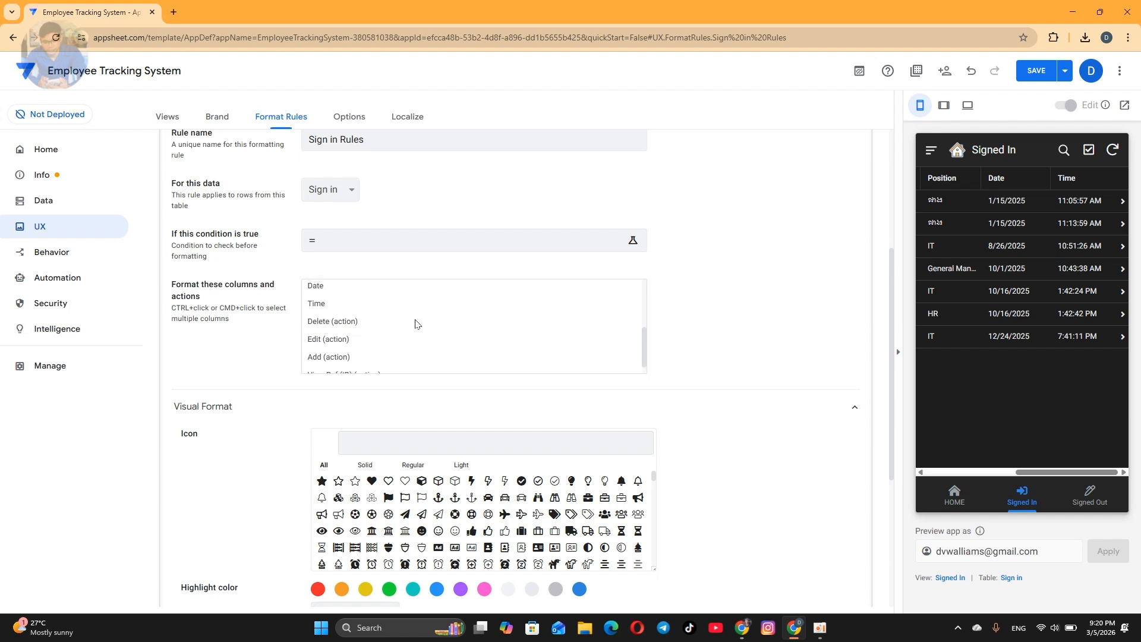
click(324, 306)
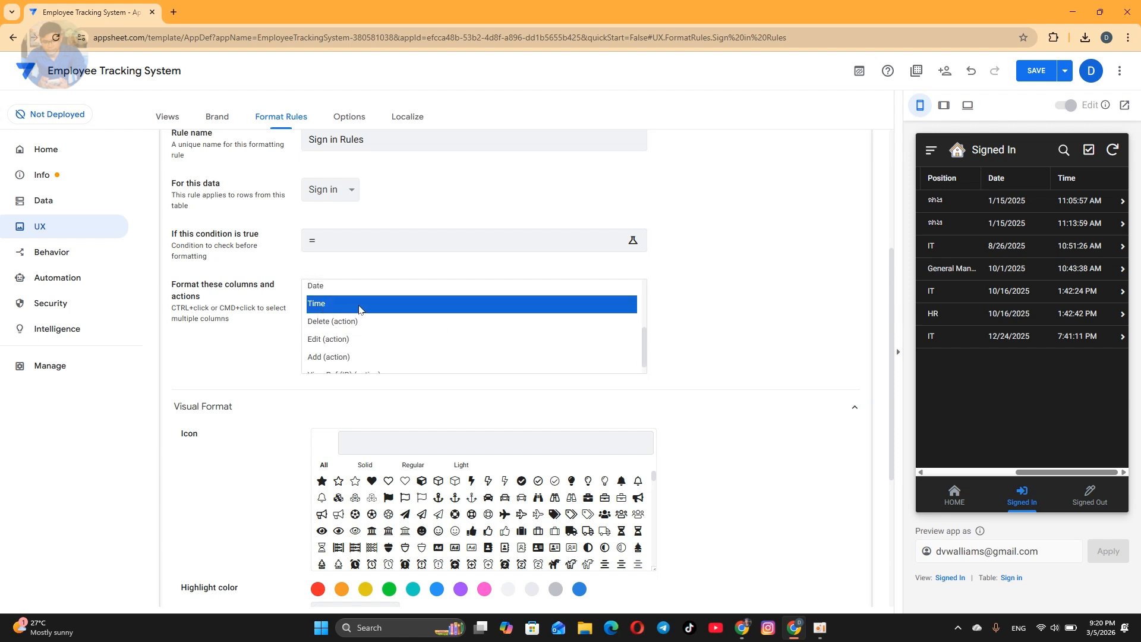
Insert the Yes/No example [Time] >= "07:15:33" as the rule's condition and save the expression
click(360, 237)
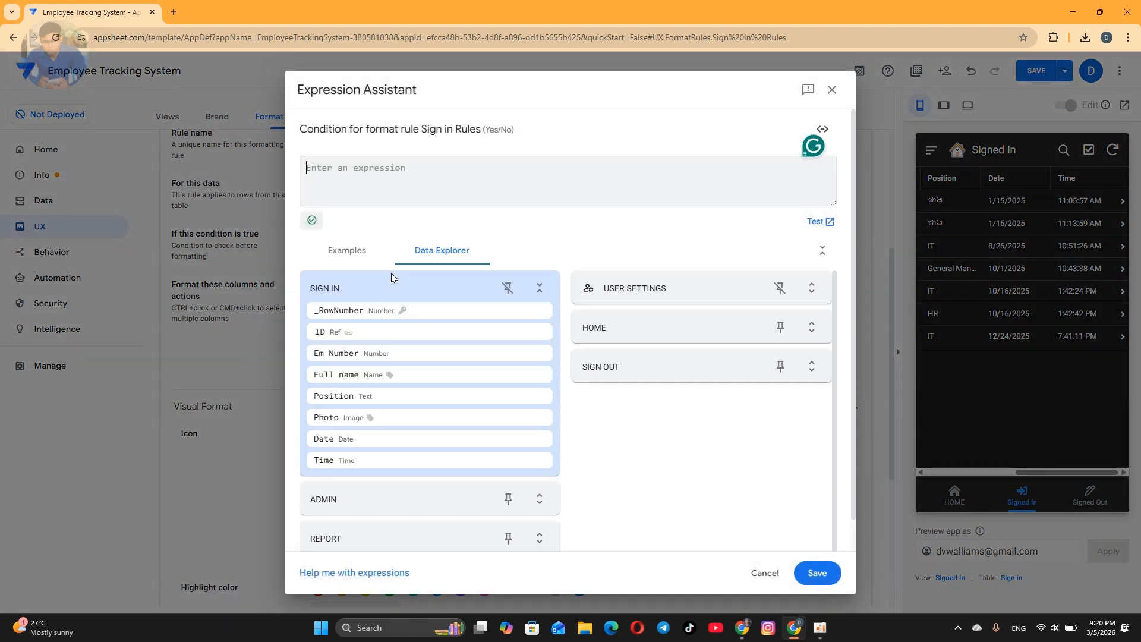
click(344, 257)
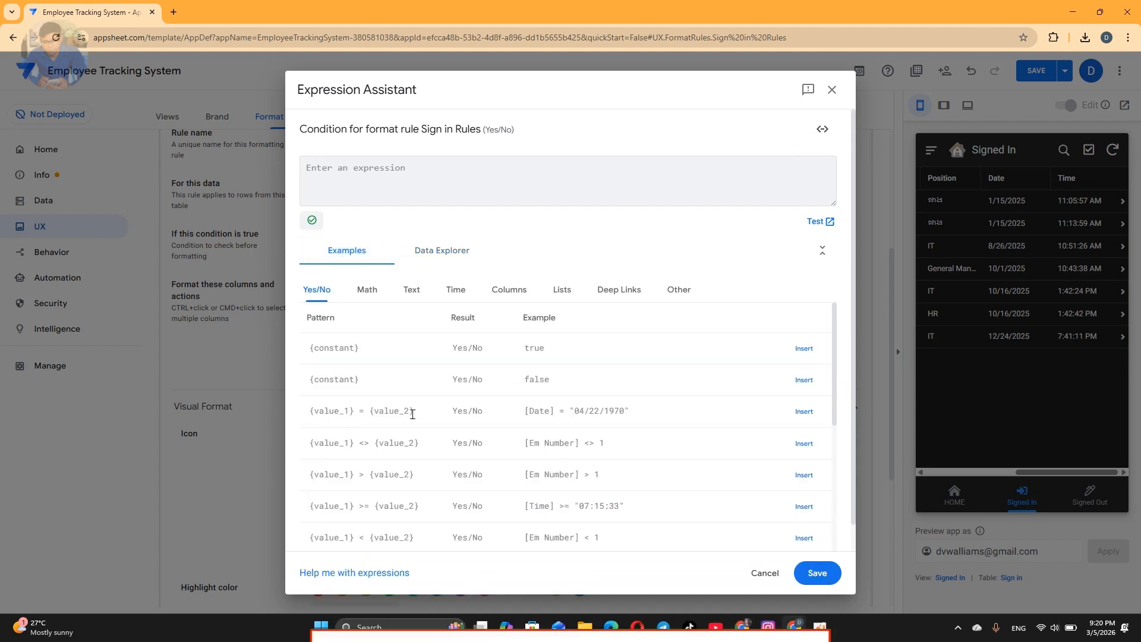
scroll(581, 410, down, 2)
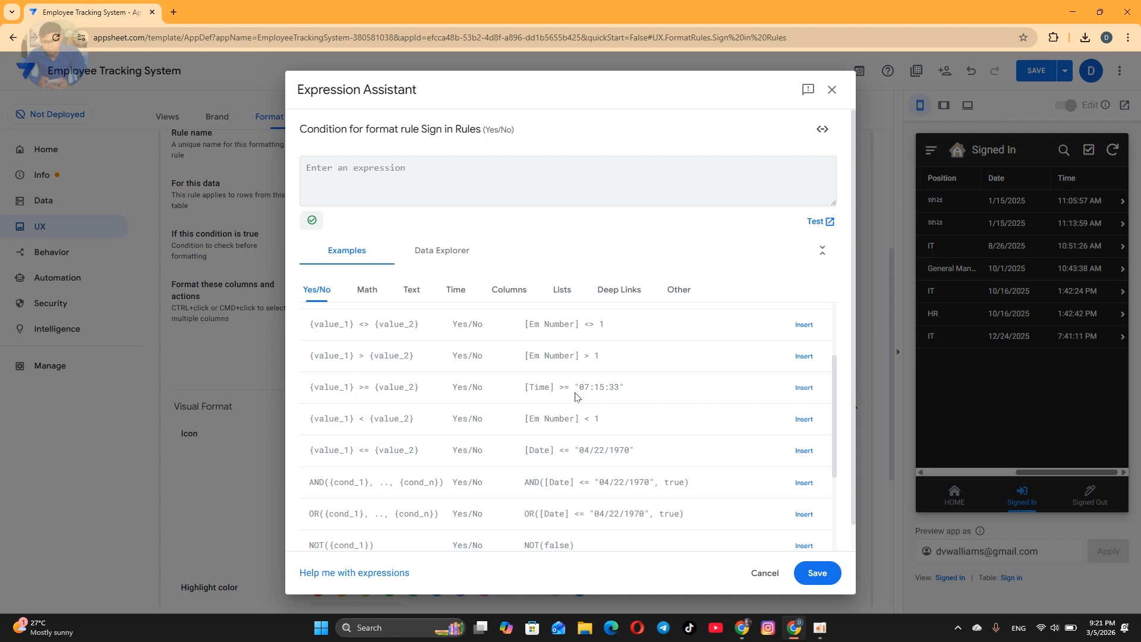
click(802, 389)
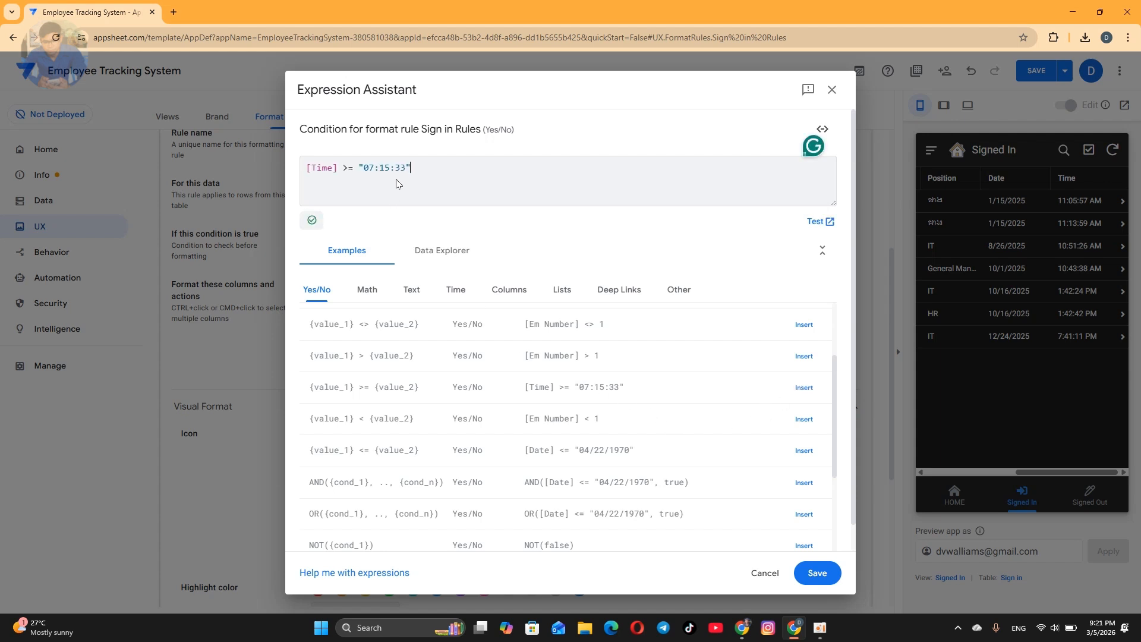
click(817, 572)
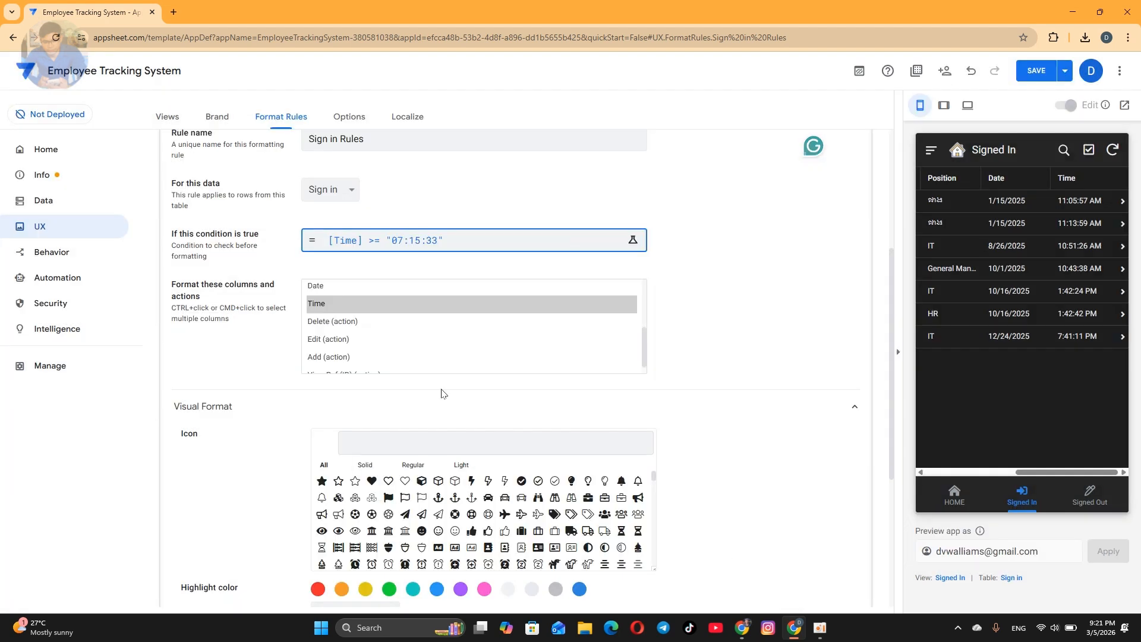
Set both the highlight color and the text color of the Sign in Rules format rule to red
click(317, 589)
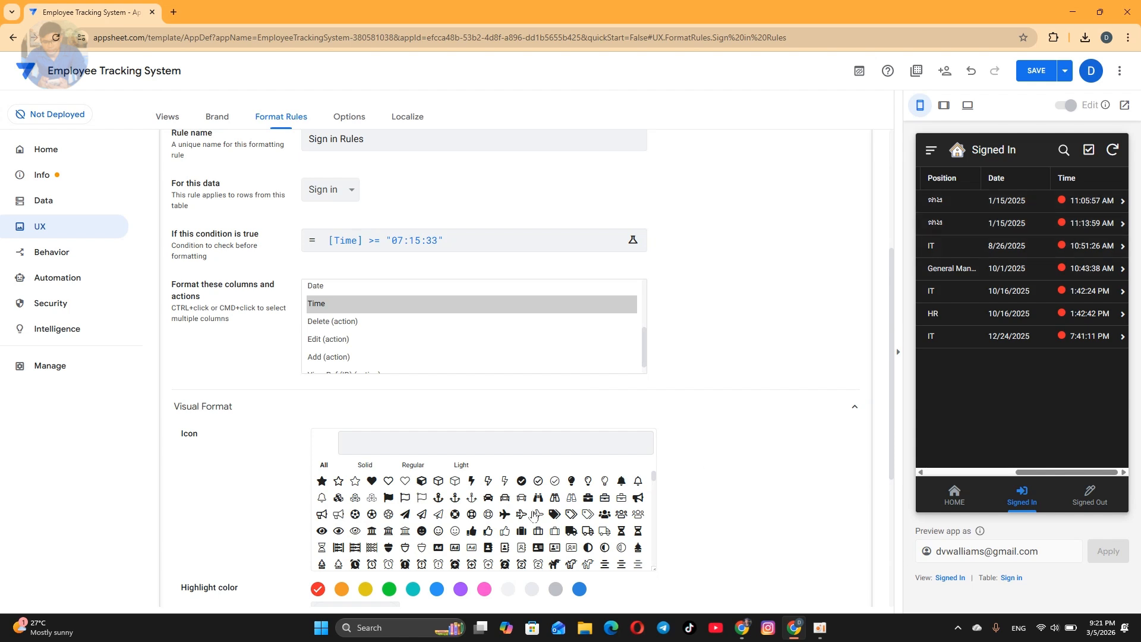
scroll(477, 542, down, 1)
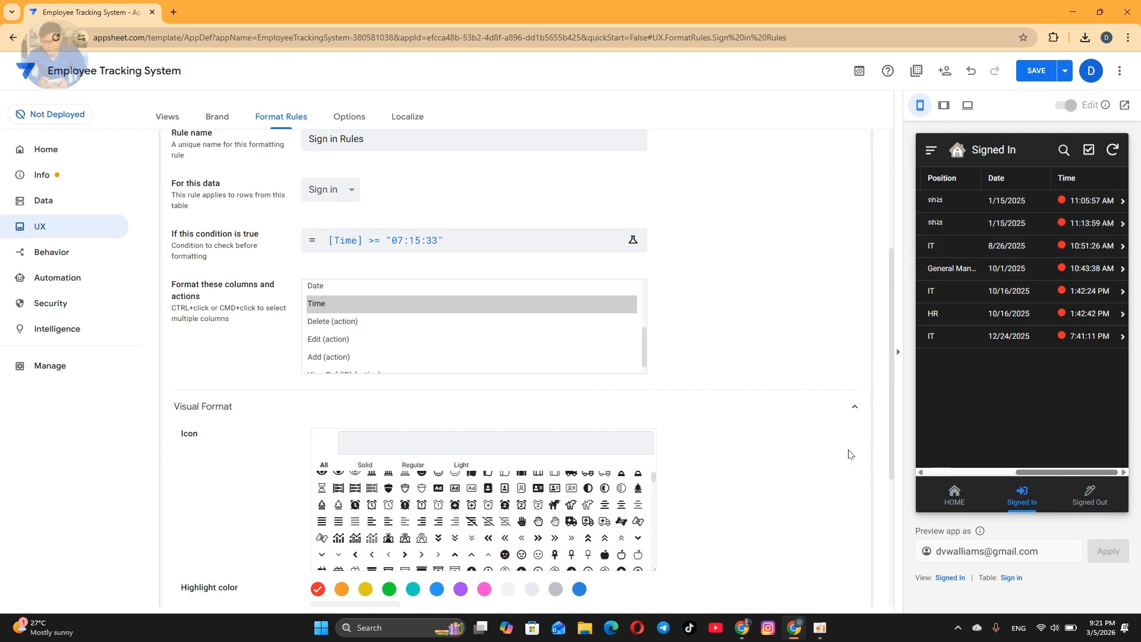
scroll(879, 448, down, 2)
scroll(880, 447, down, 2)
click(318, 406)
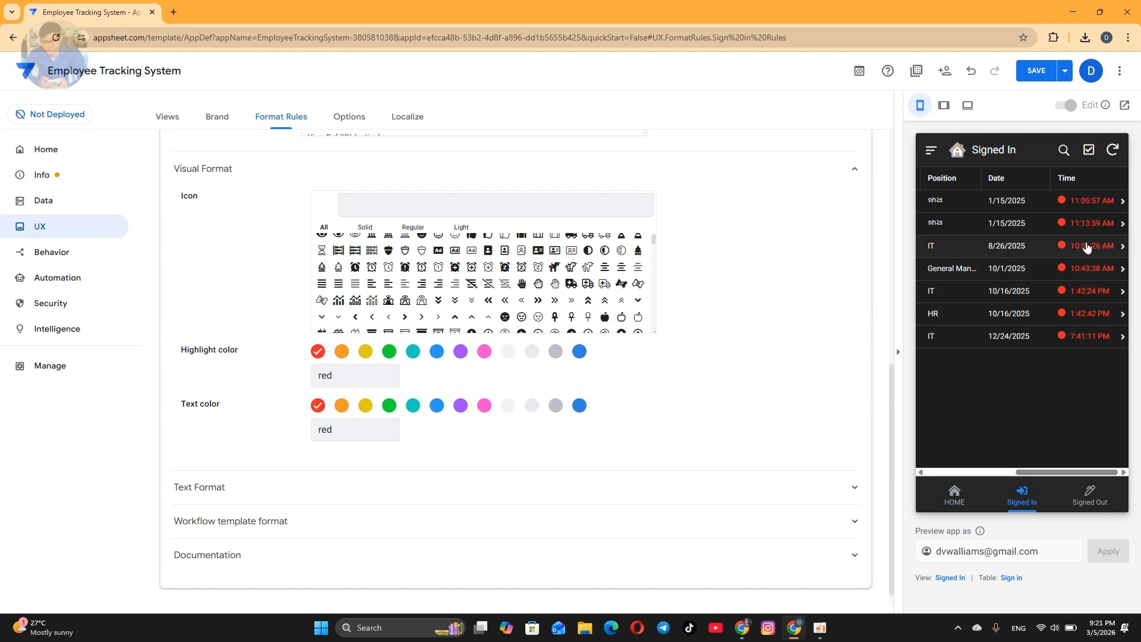
Change the rule's condition to [Time] >= "07:00:00 AM" and save the expression
scroll(624, 307, up, 5)
scroll(529, 249, up, 2)
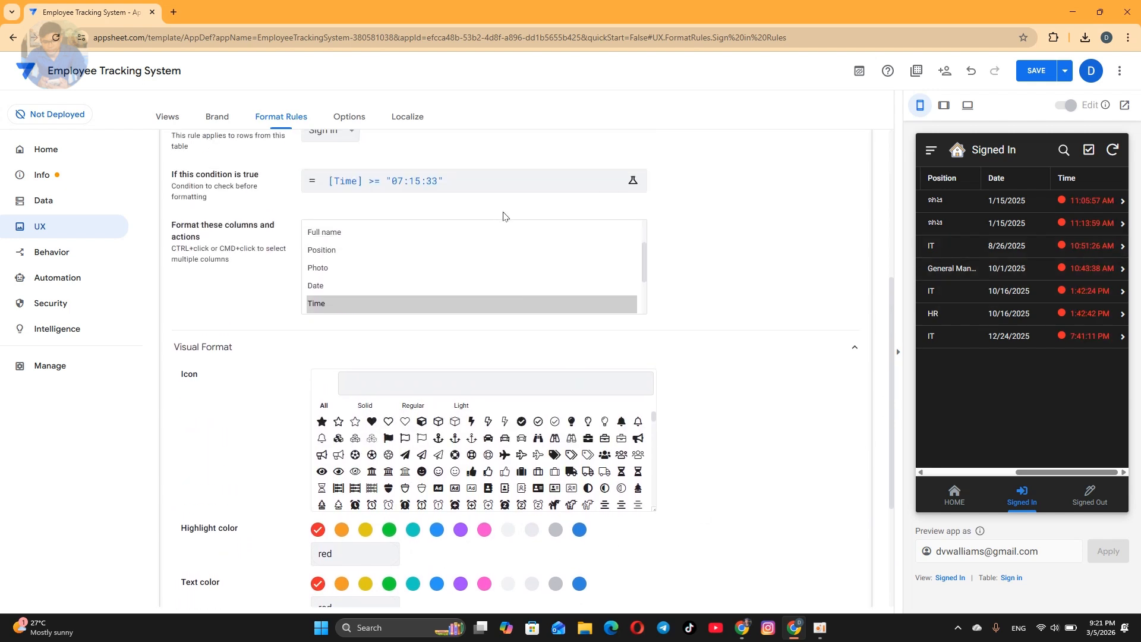
scroll(505, 196, up, 1)
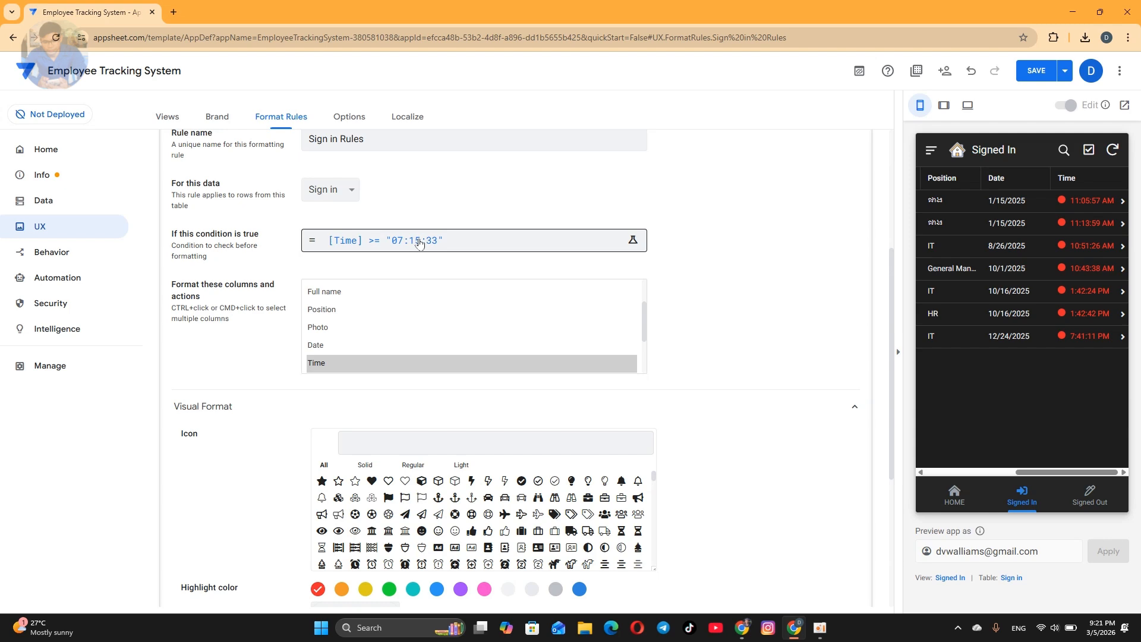
click(419, 243)
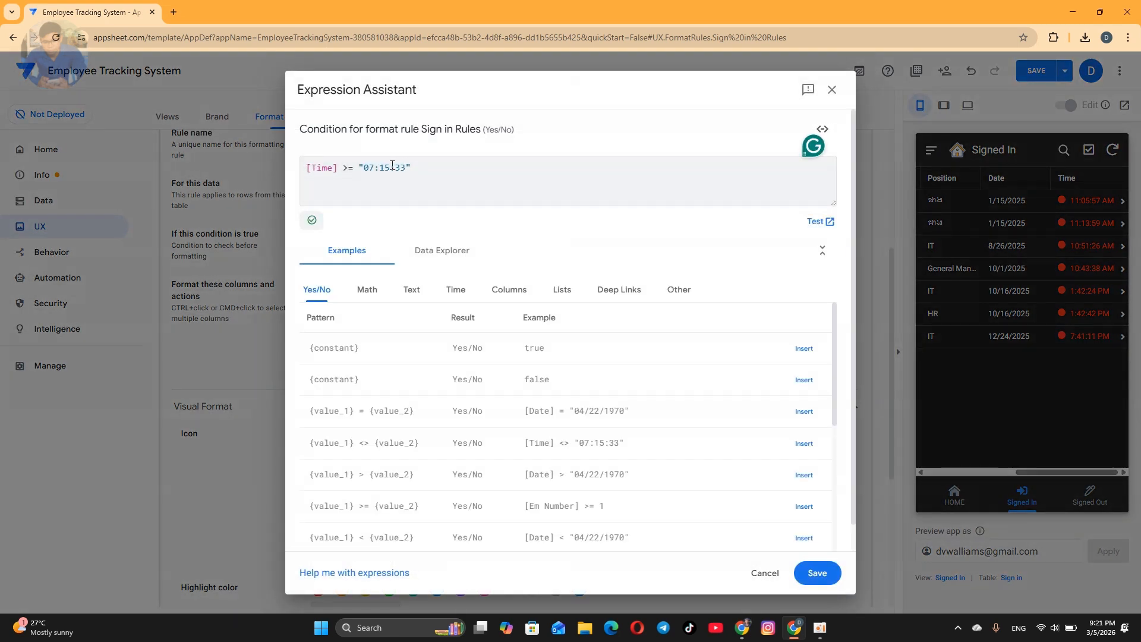
click(389, 167)
key(BackSpace)
text(0)
key(BackSpace)
key(BackSpace)
text(00)
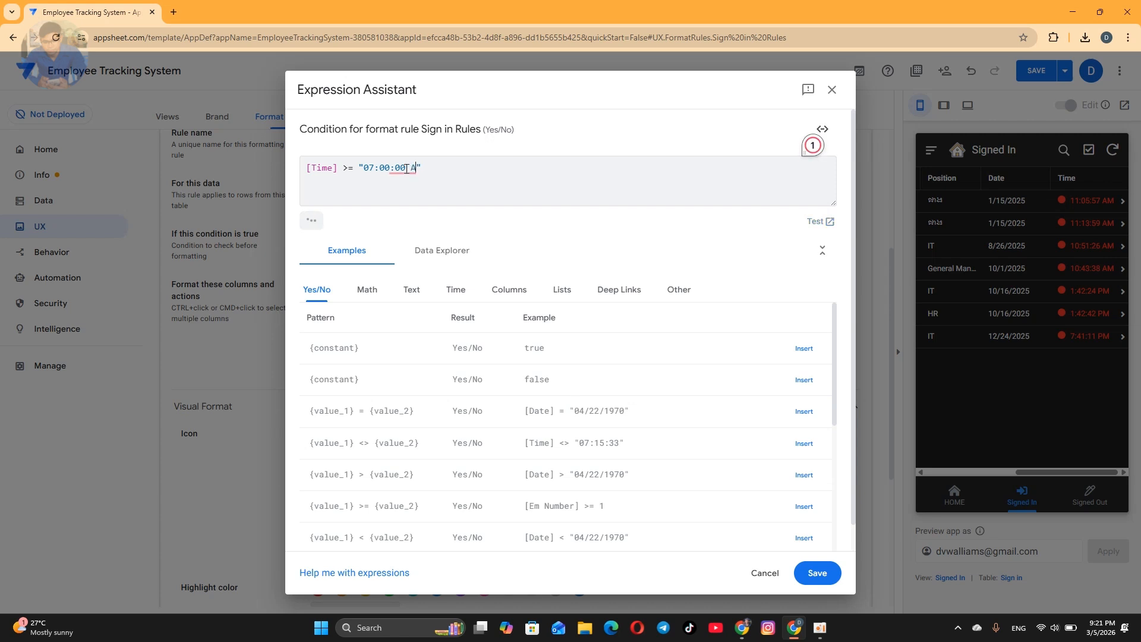
text( AM)
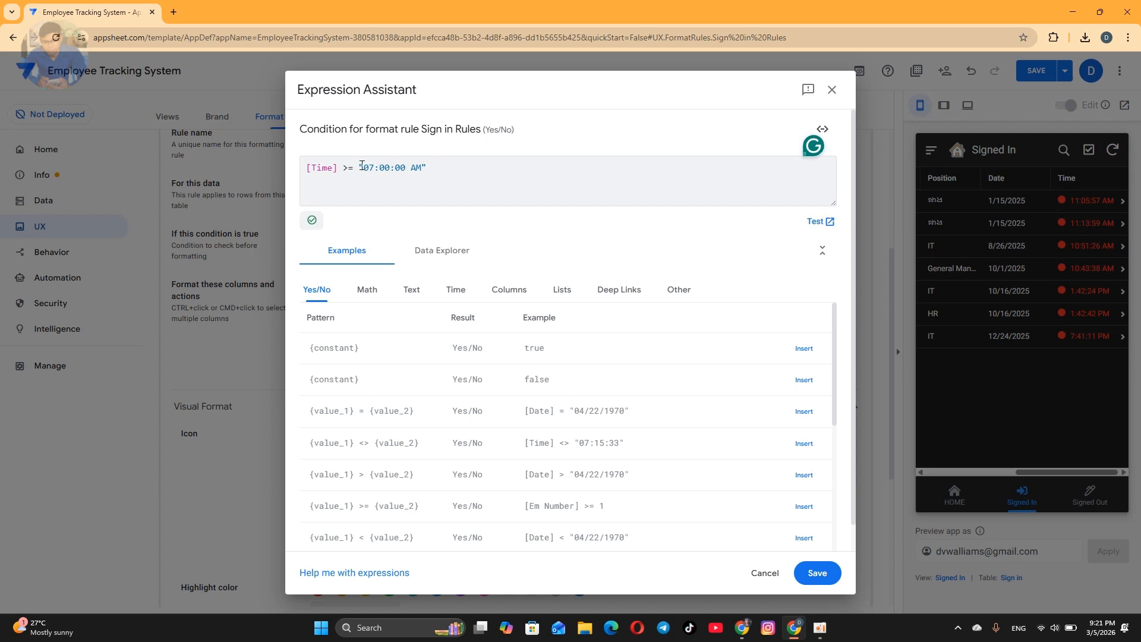
click(818, 573)
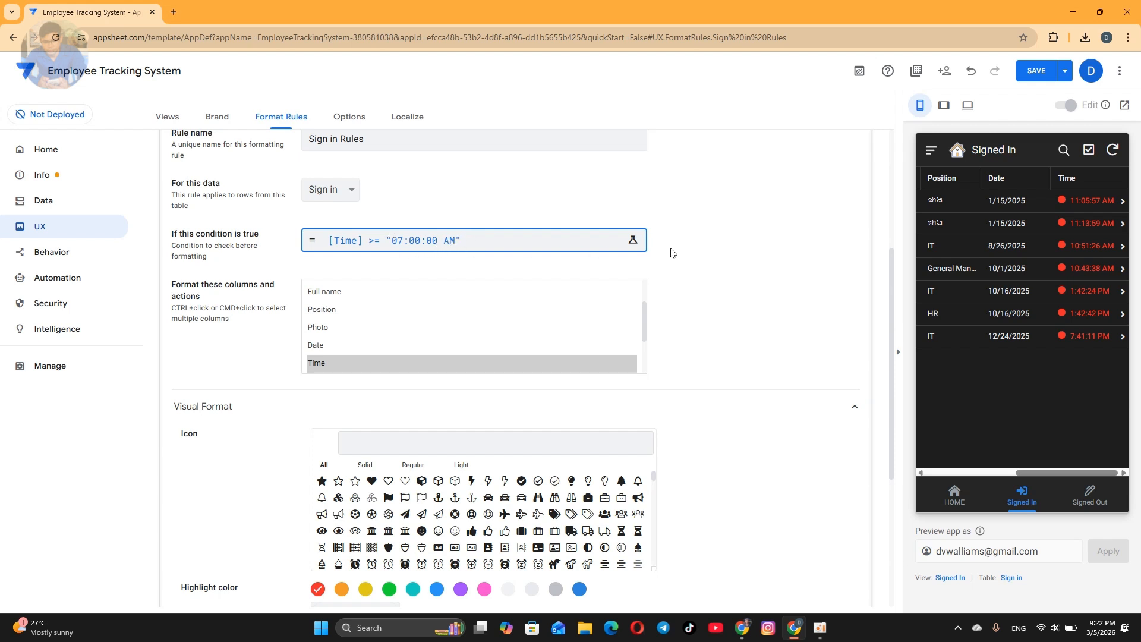
Set the rule's text format to size 1 and turn on bold
scroll(553, 296, down, 1)
scroll(563, 296, down, 4)
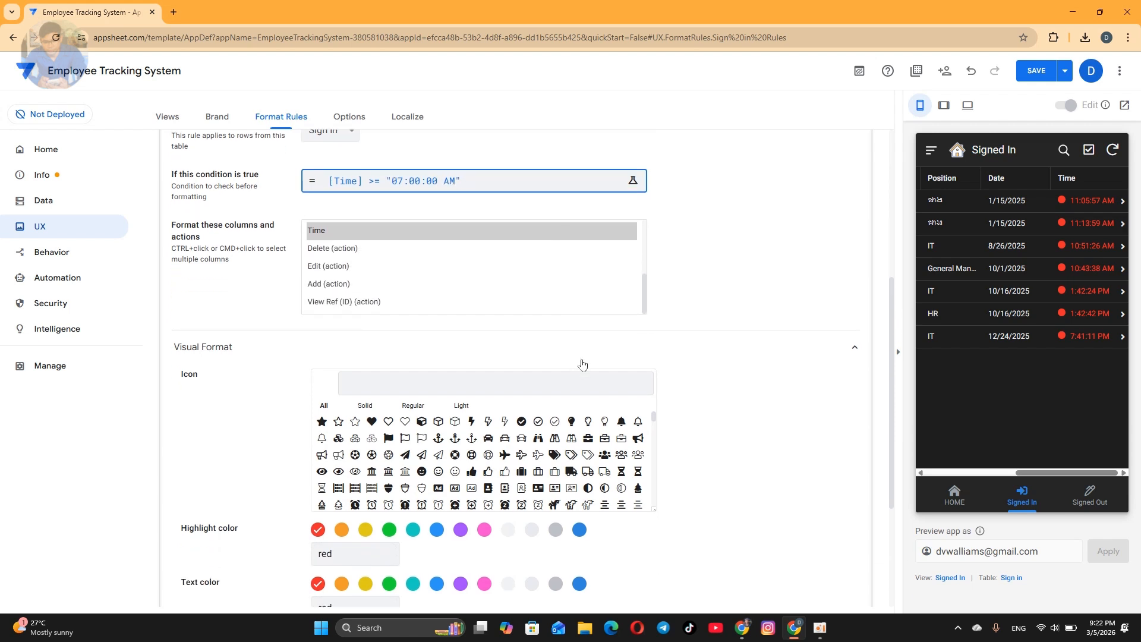
scroll(698, 377, up, 5)
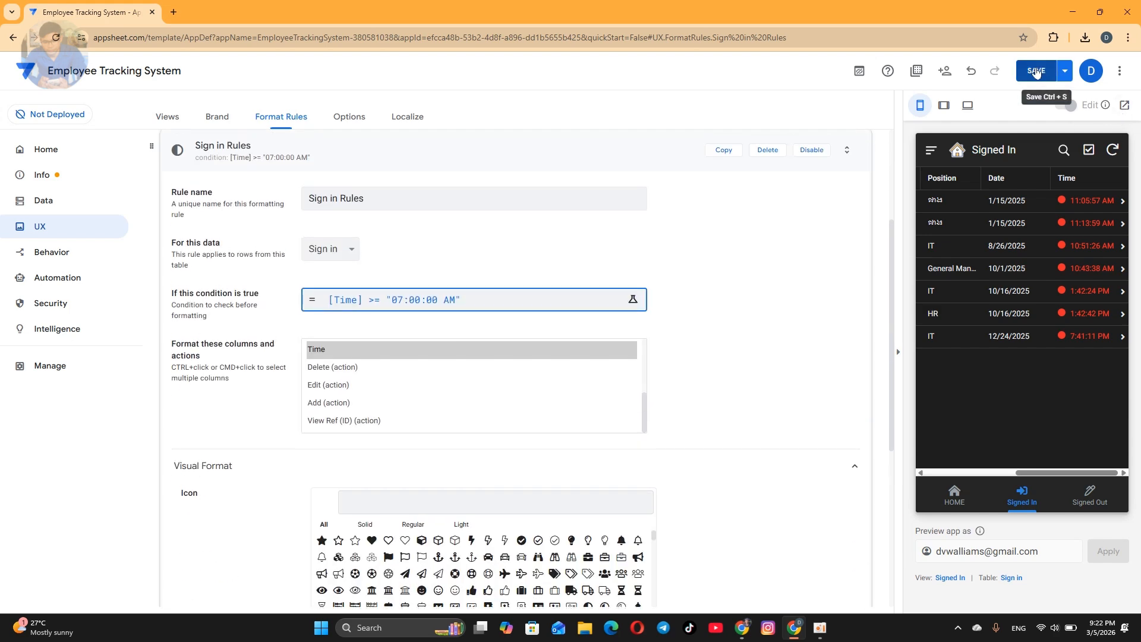
scroll(708, 334, down, 5)
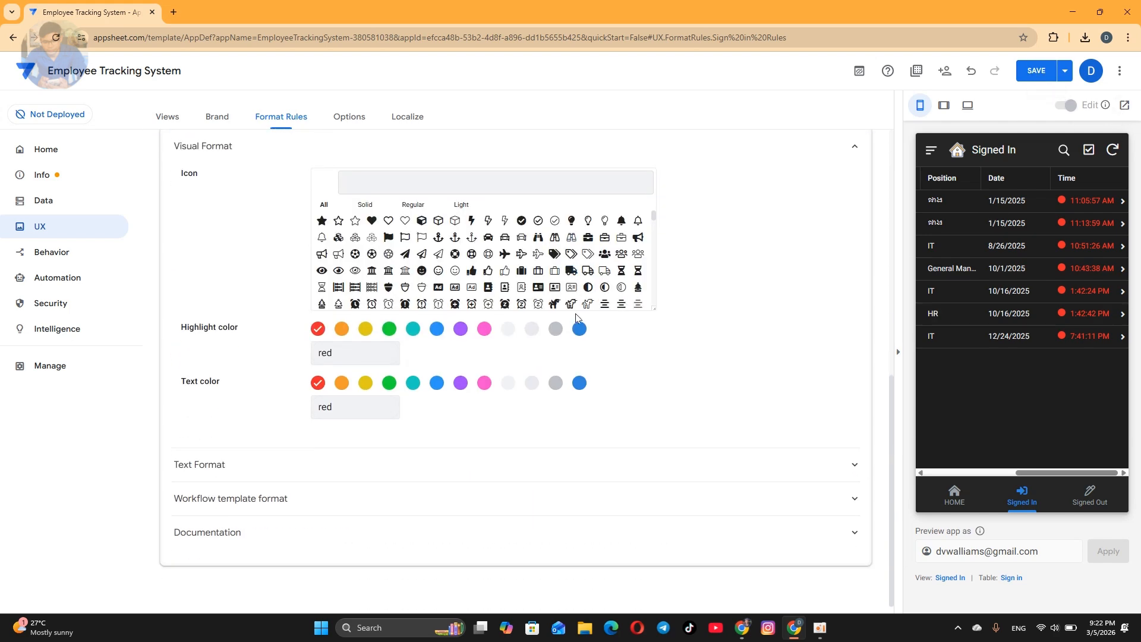
click(381, 467)
scroll(498, 474, down, 3)
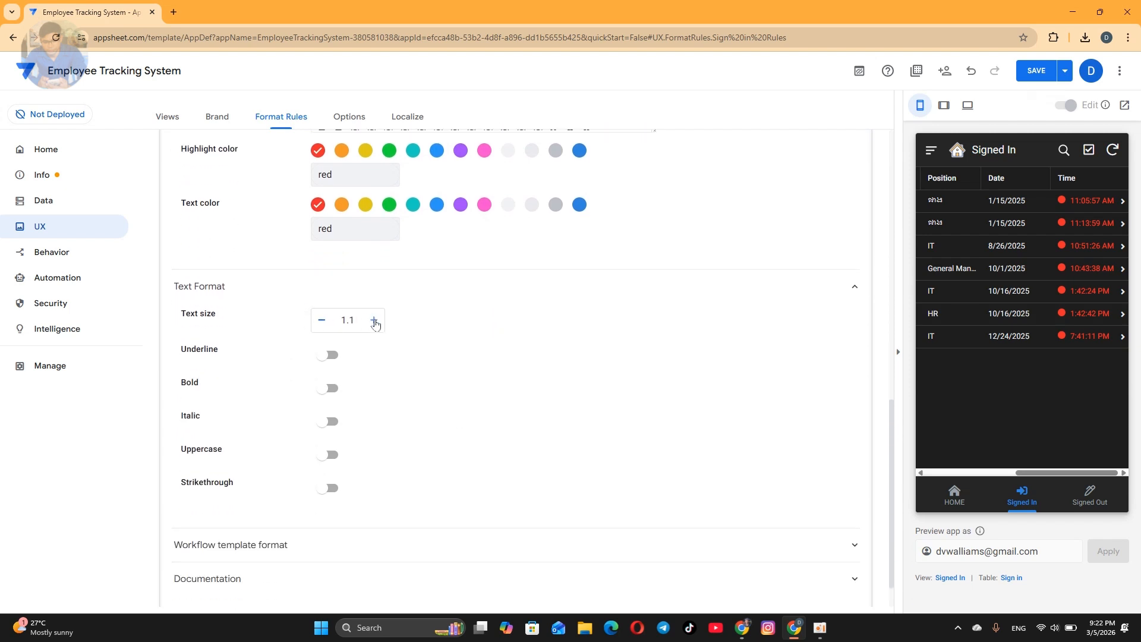
click(321, 320)
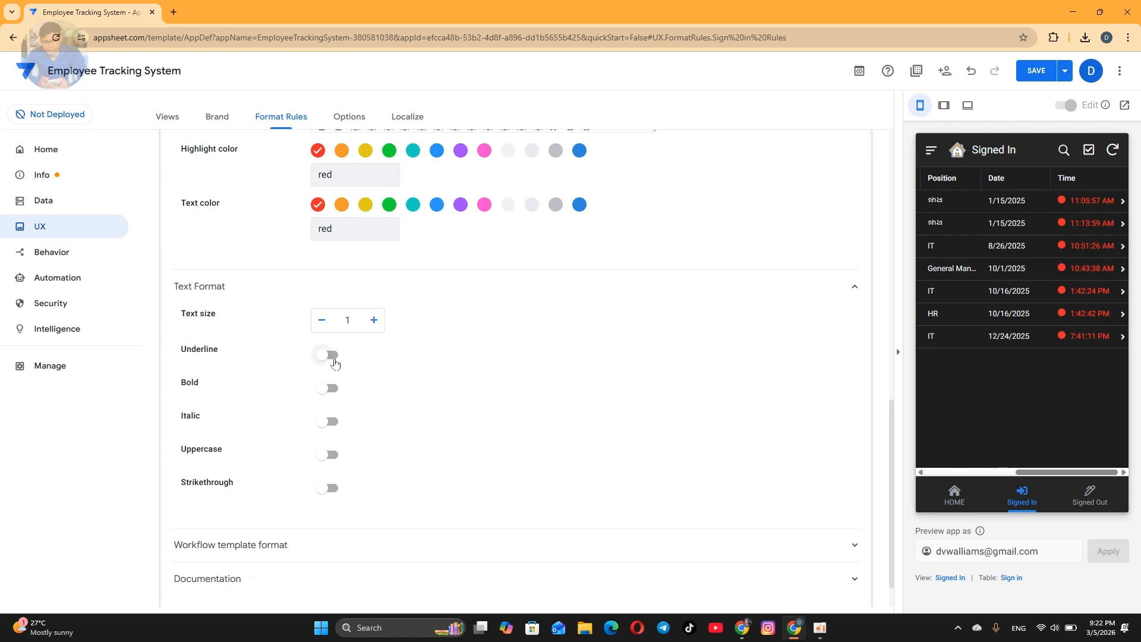
click(334, 389)
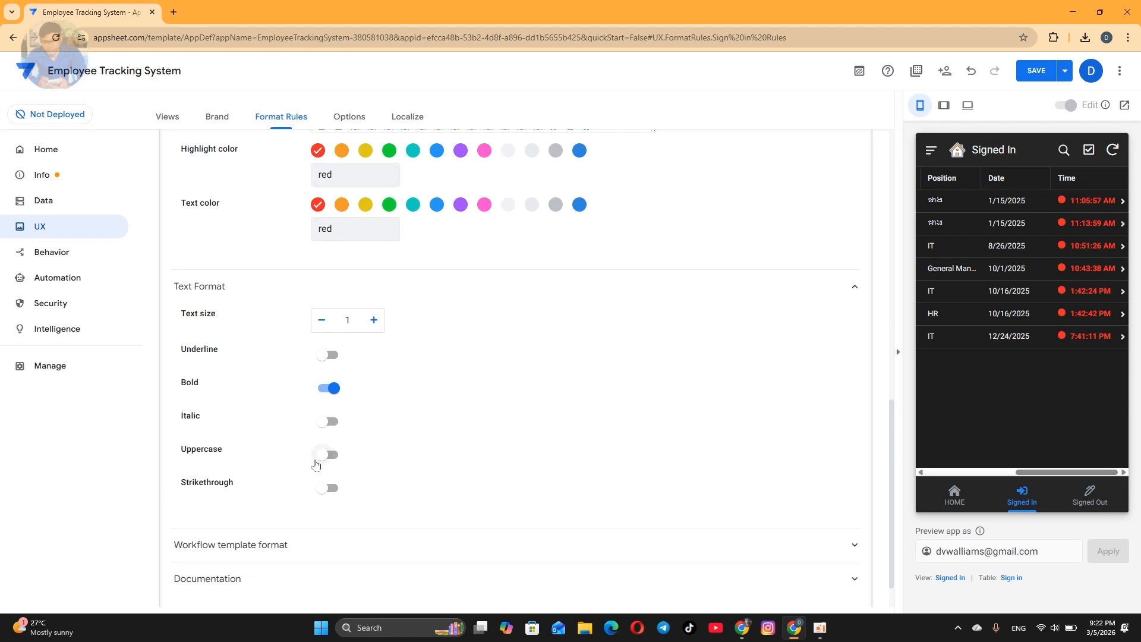
Look over the rule's image format options for workflow templates and collapse the Sign in Rules settings
scroll(439, 469, down, 1)
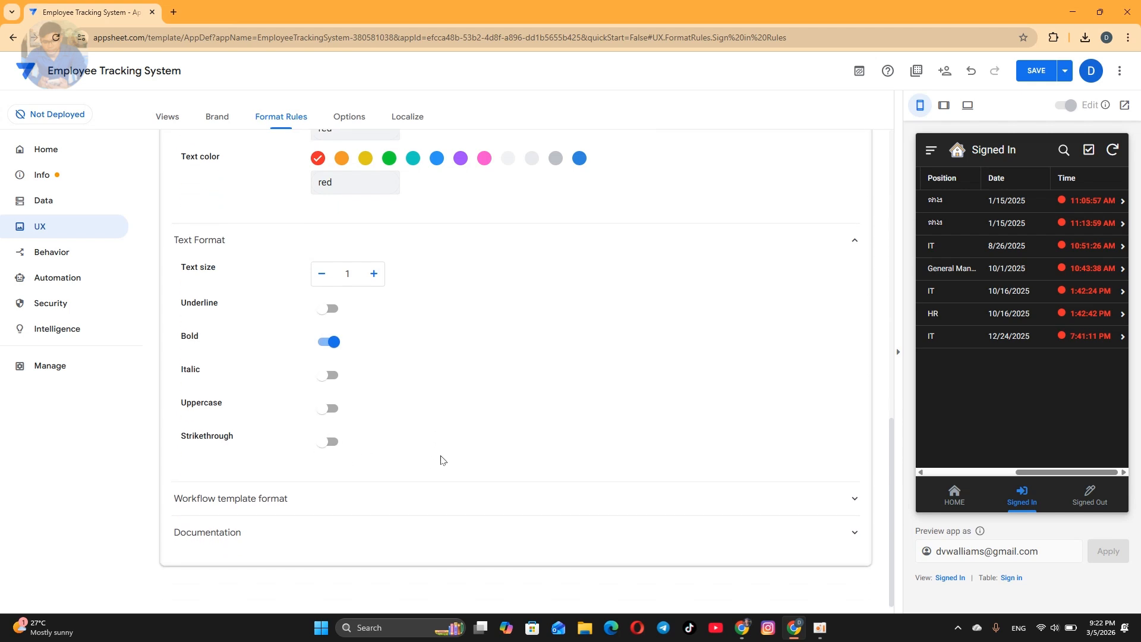
click(386, 497)
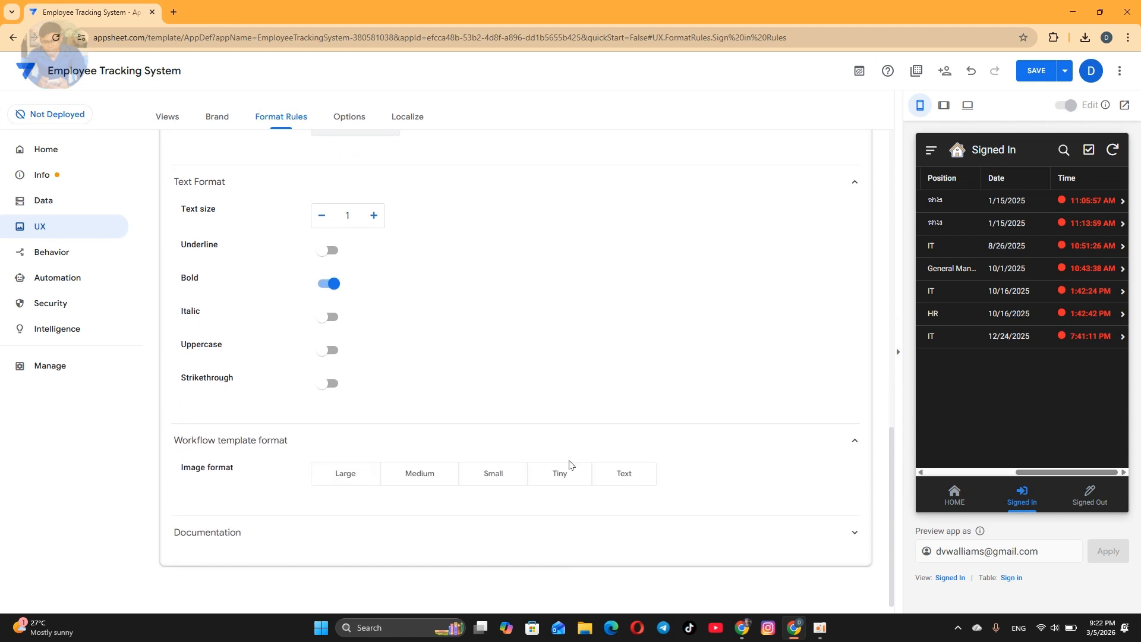
scroll(514, 367, up, 15)
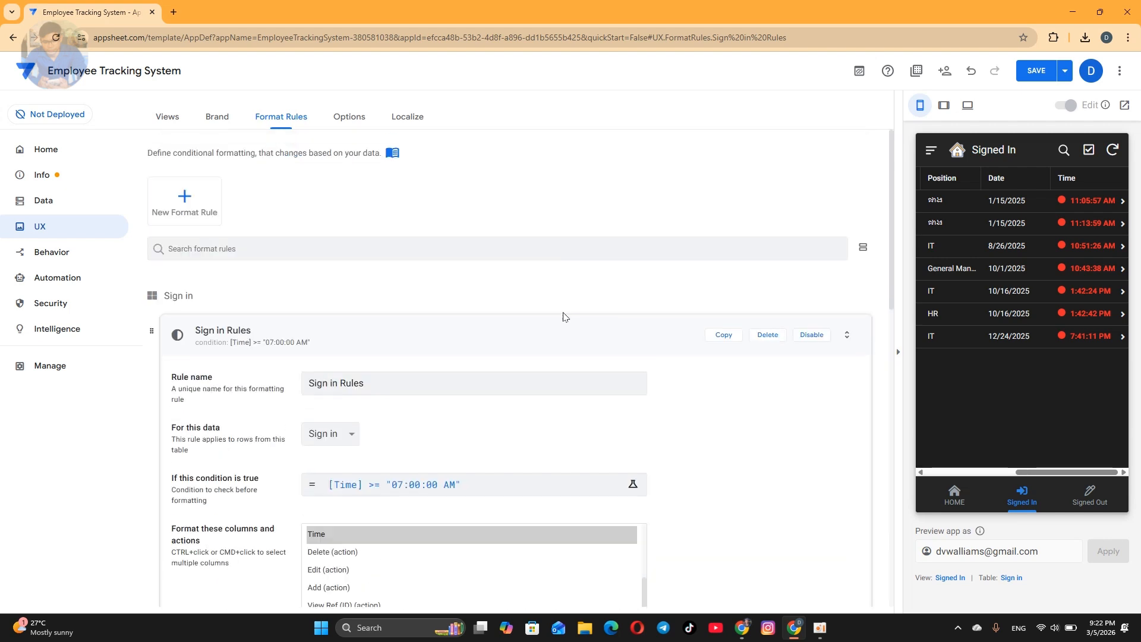
click(489, 344)
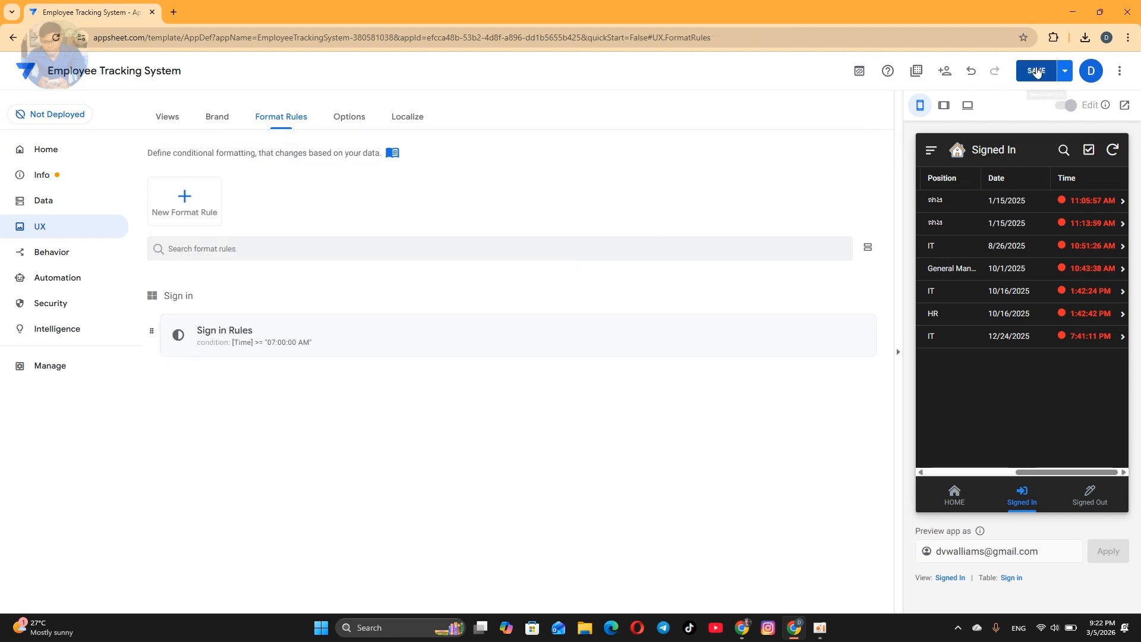
Save the app and check the Time columns of the Signed In and Signed Out views in the preview
click(1037, 70)
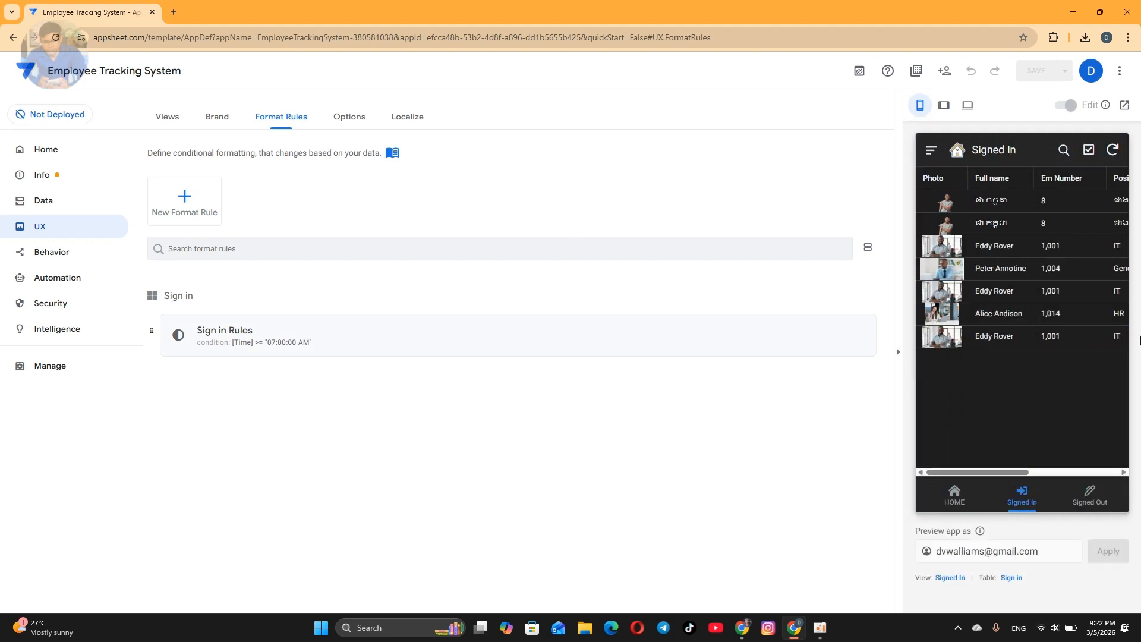
drag(980, 472, 1120, 473)
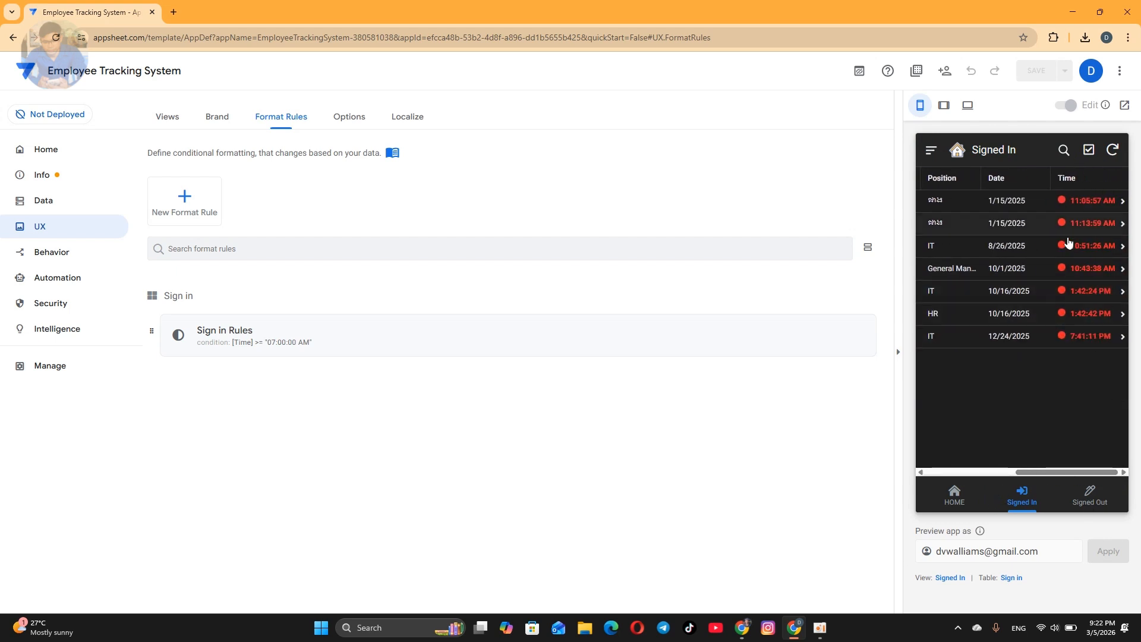
click(1093, 506)
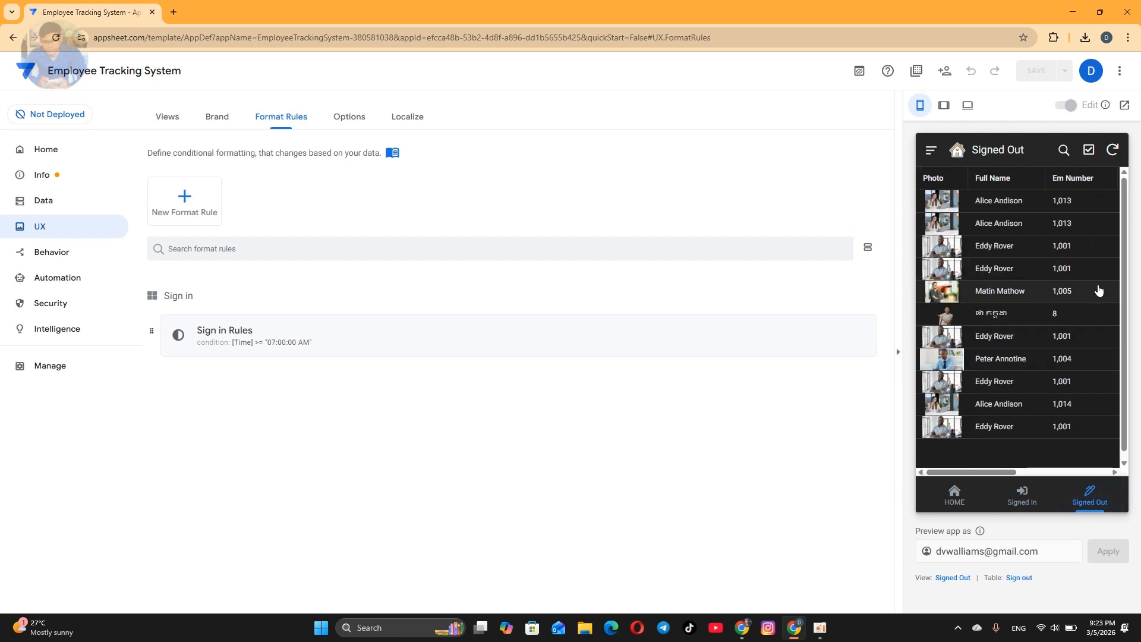
drag(1015, 472, 1105, 476)
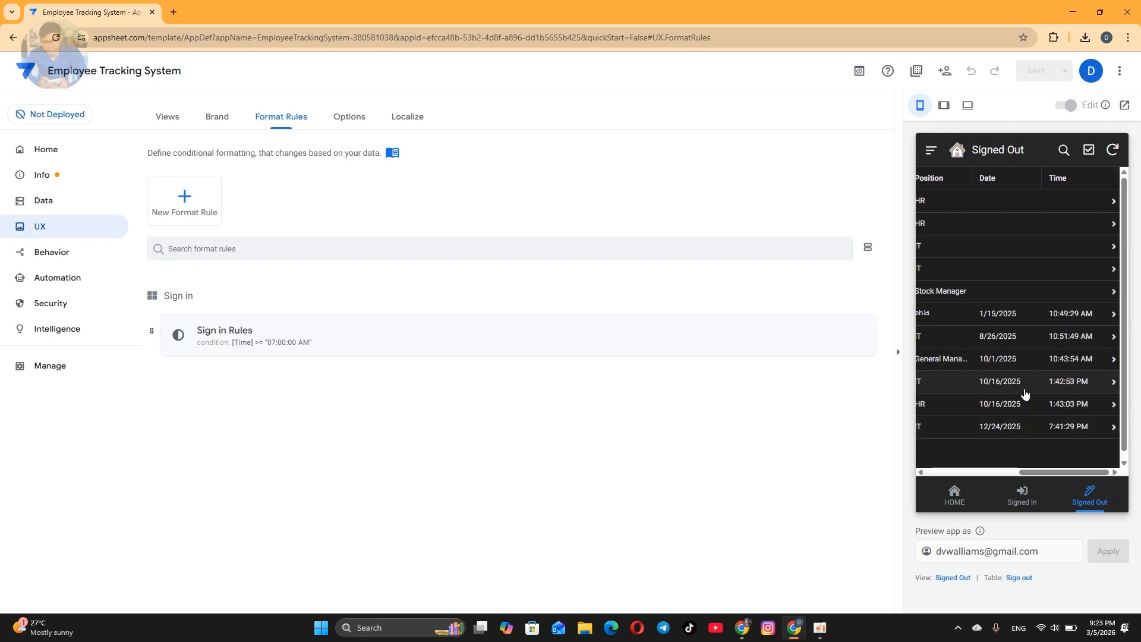
Create a new format rule without using a suggestion and name it Sign out
click(185, 200)
click(417, 427)
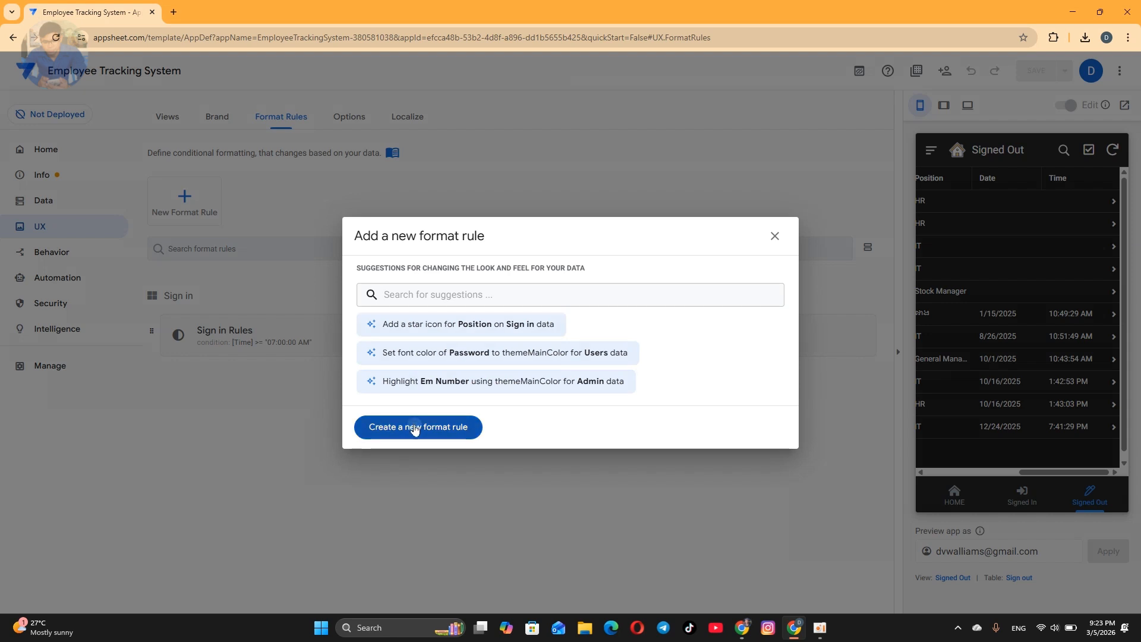
drag(402, 382, 198, 358)
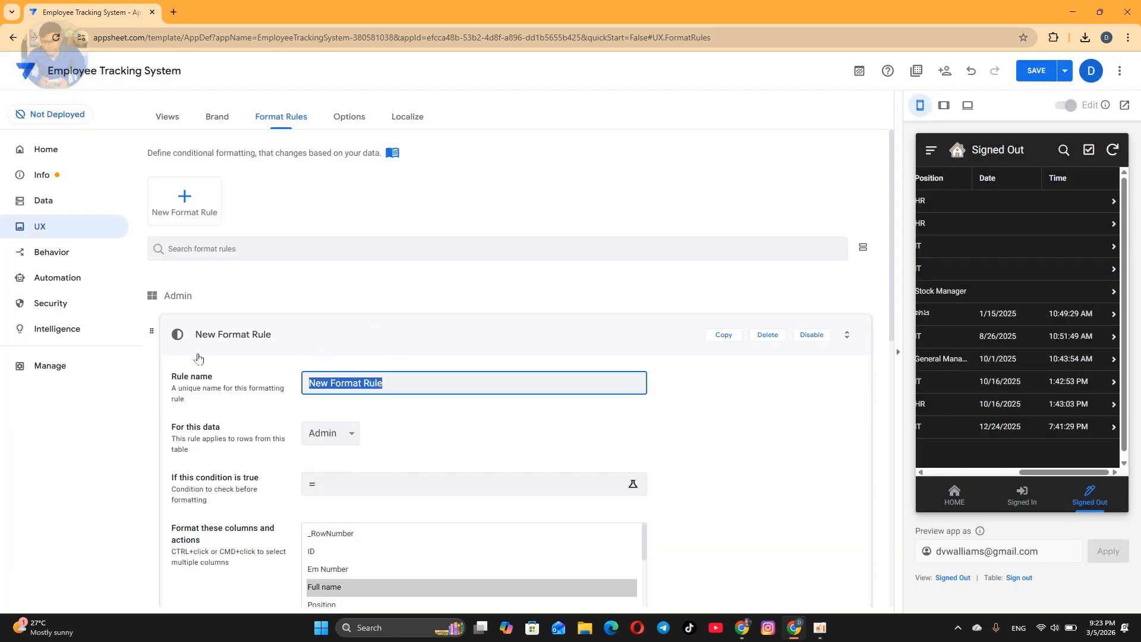
text(N)
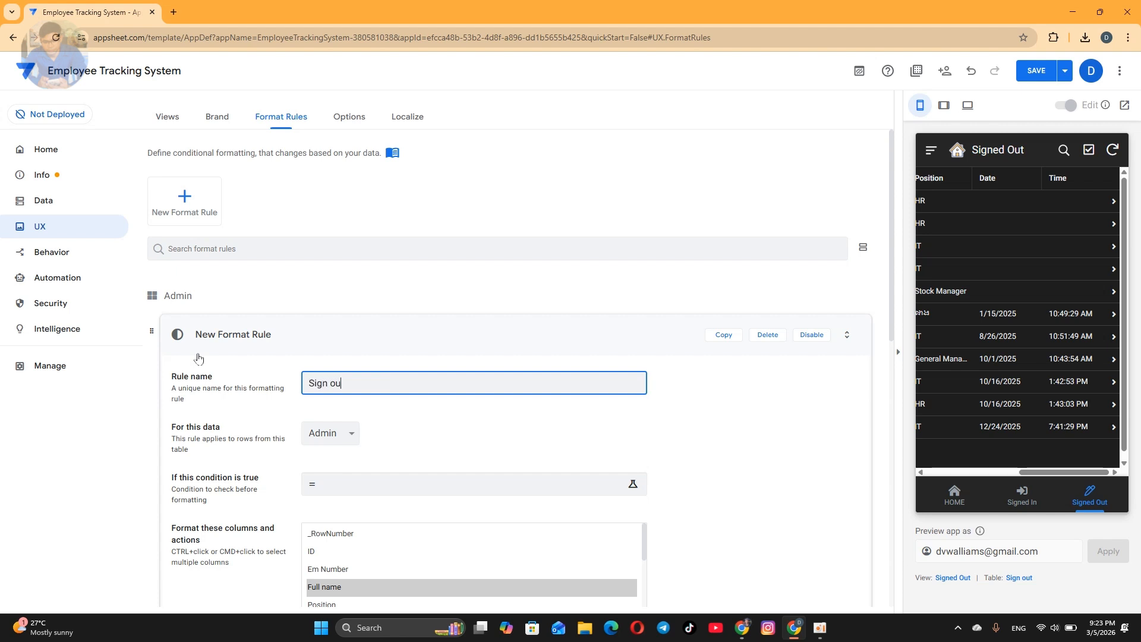
Apply the Sign out rule to the Sign out table and format its Time column
click(330, 433)
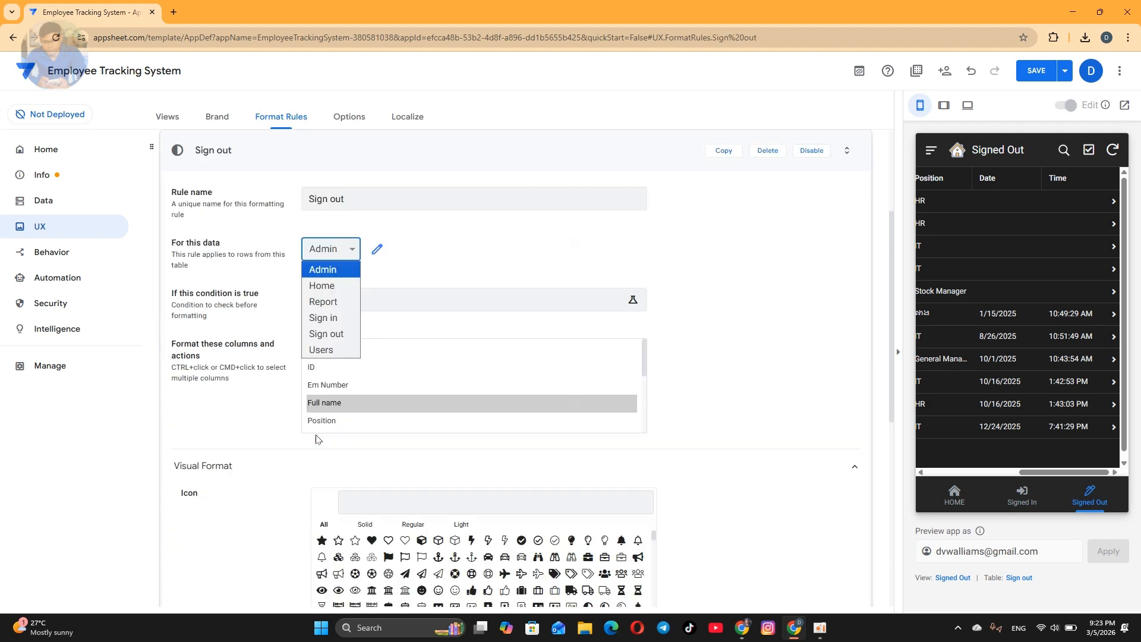
click(333, 333)
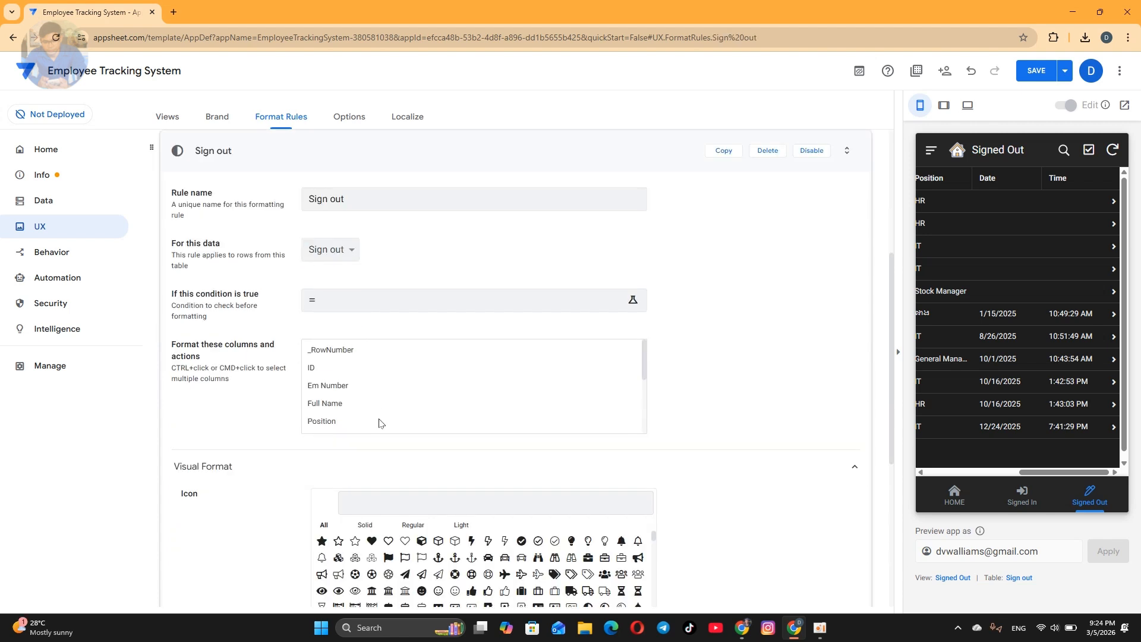
scroll(357, 410, down, 5)
click(333, 356)
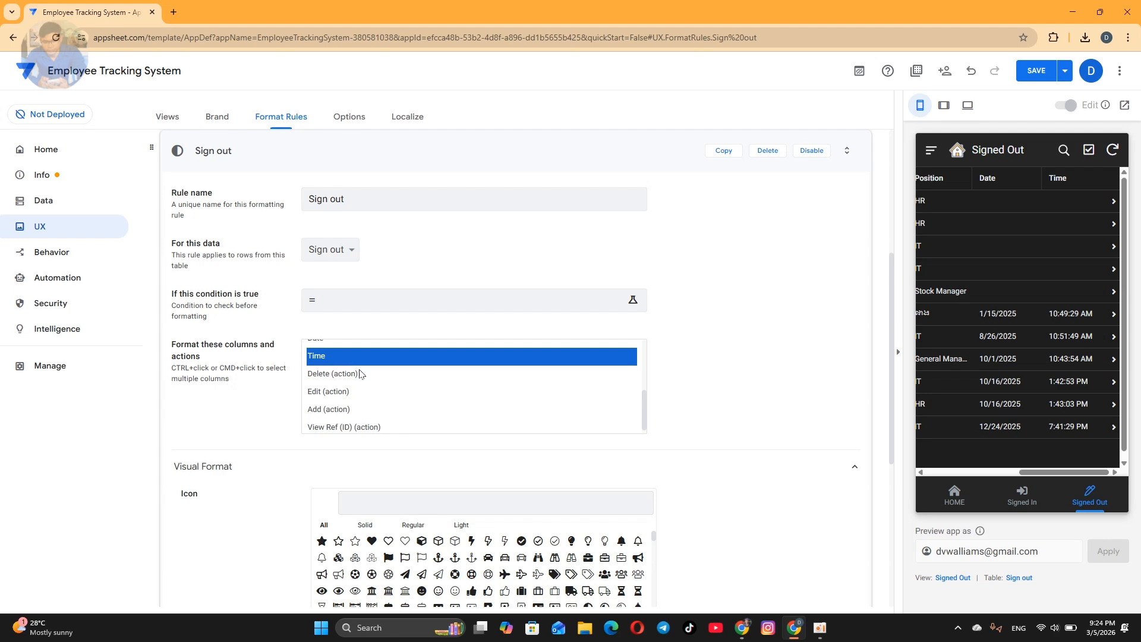
click(328, 356)
Set the Sign out rule's condition to [Time] <= "3:00:00 PM" and save the expression
click(433, 301)
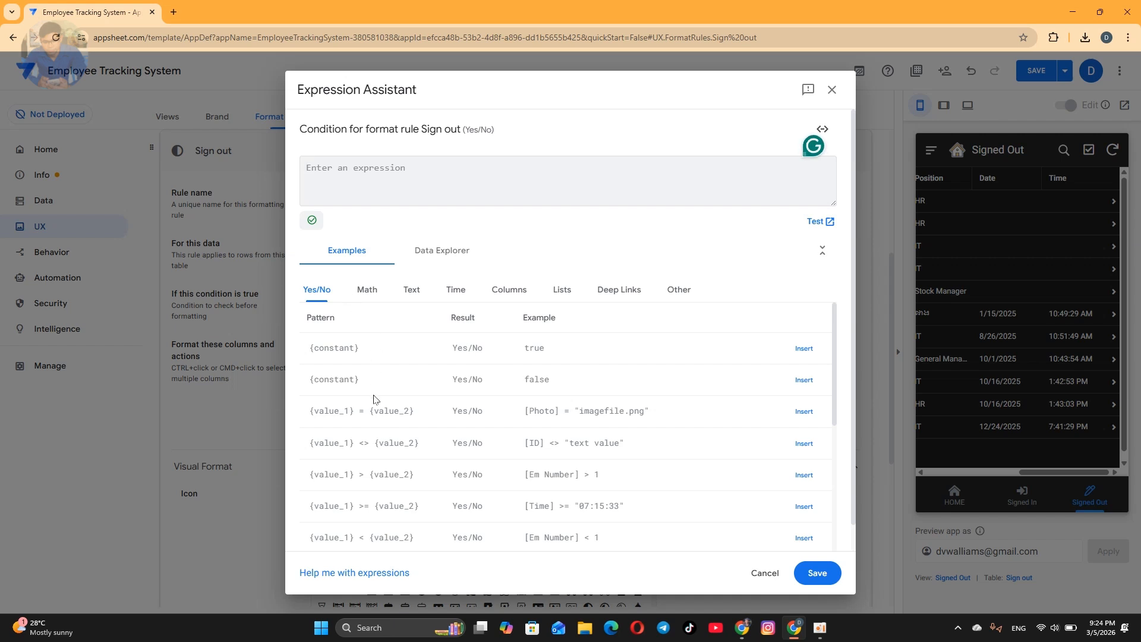
scroll(618, 447, down, 1)
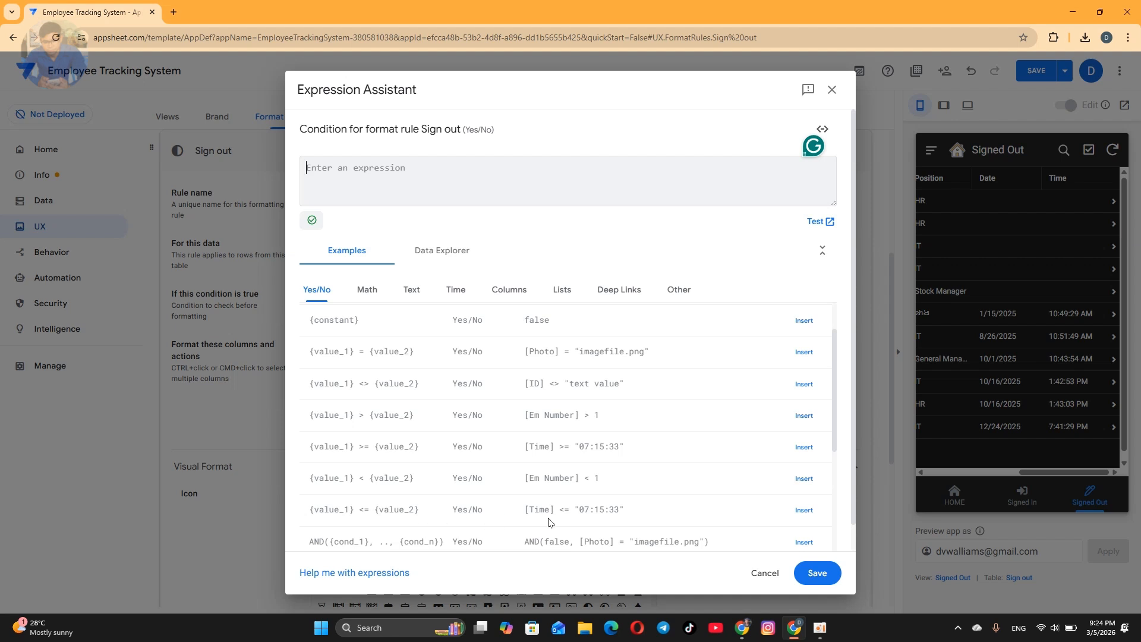
click(804, 510)
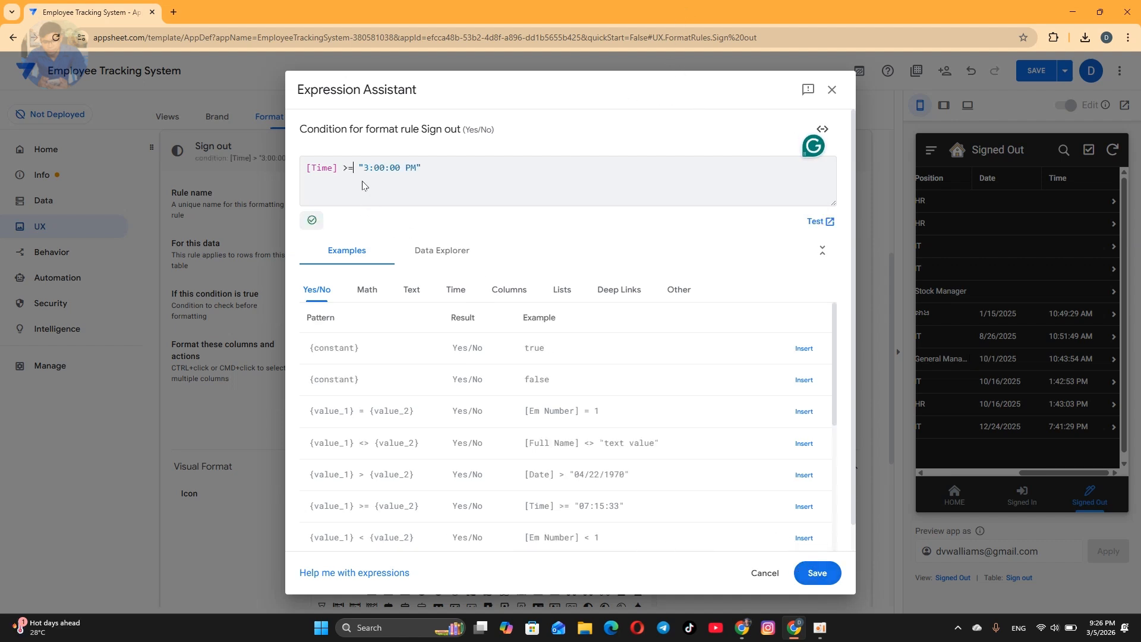
key(BackSpace)
key(BackSpace)
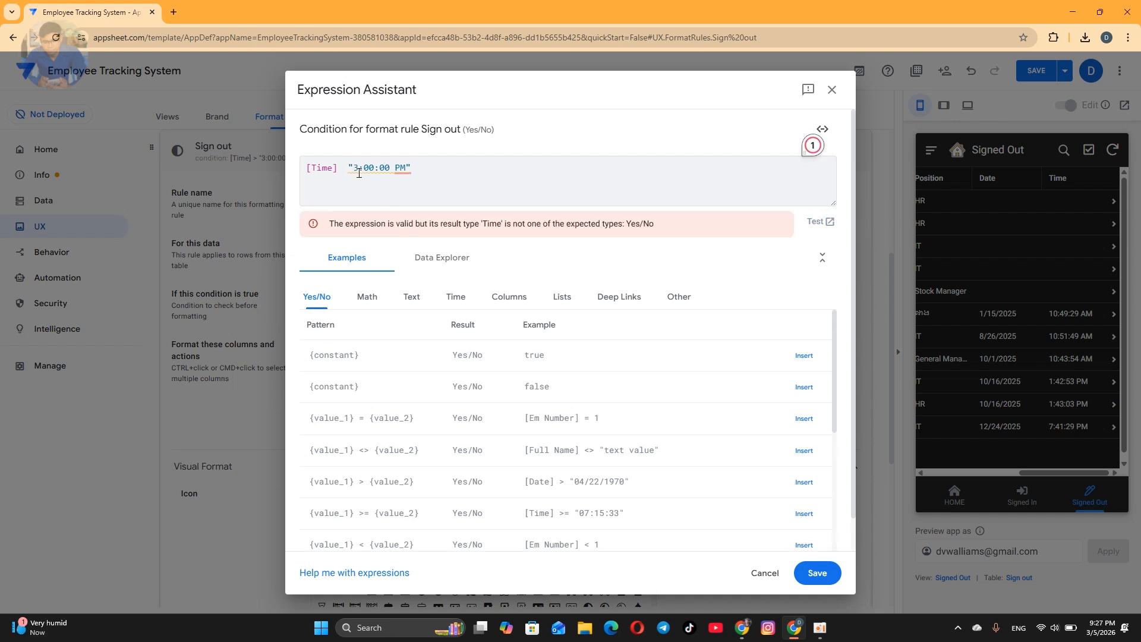
text(<=)
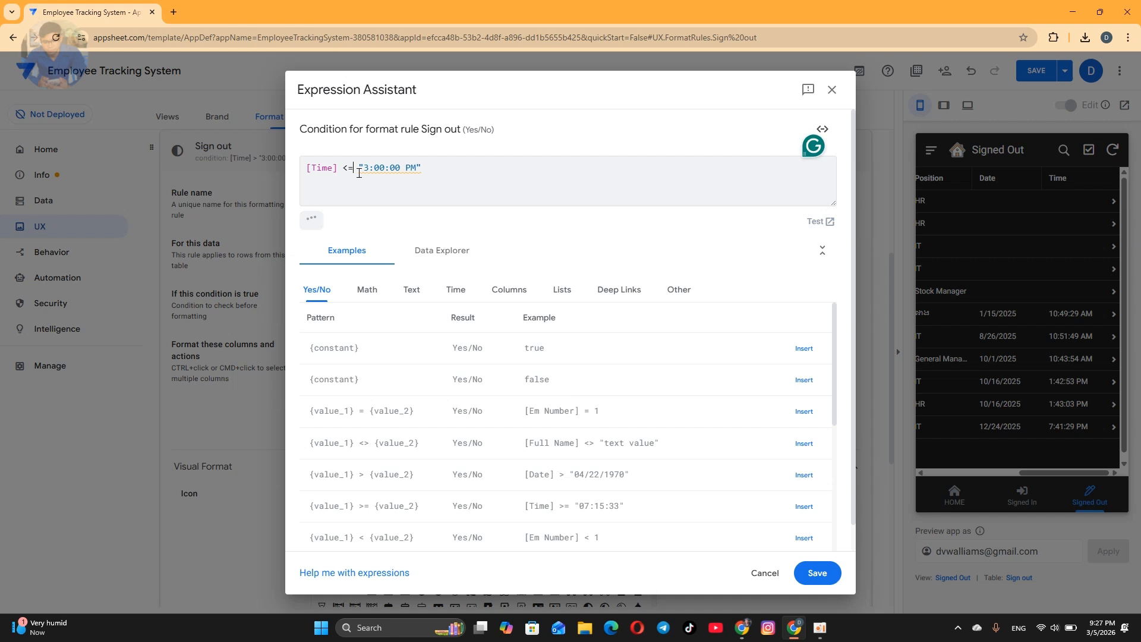
click(811, 579)
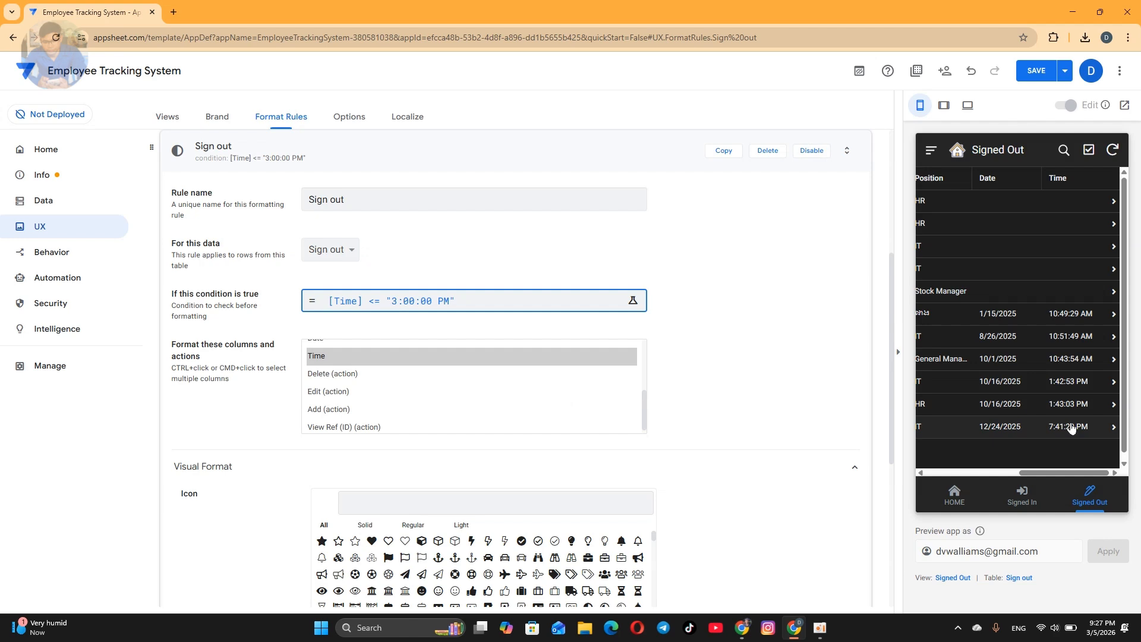
Recheck the Sign out rule's condition and compare the Signed In and Signed Out views in the preview
click(510, 306)
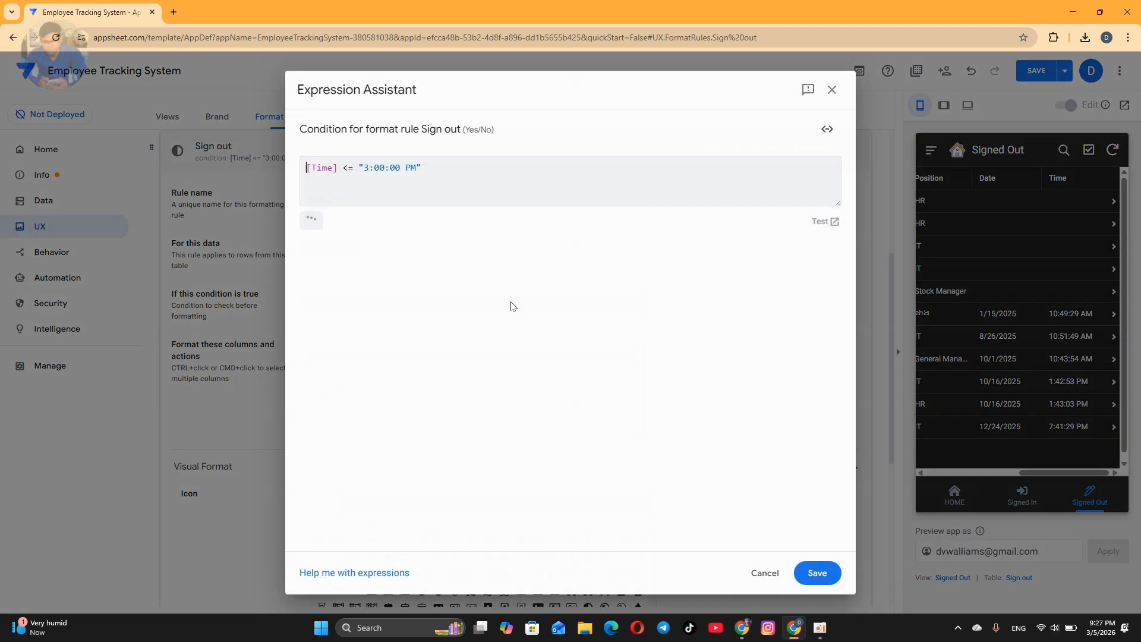
click(816, 573)
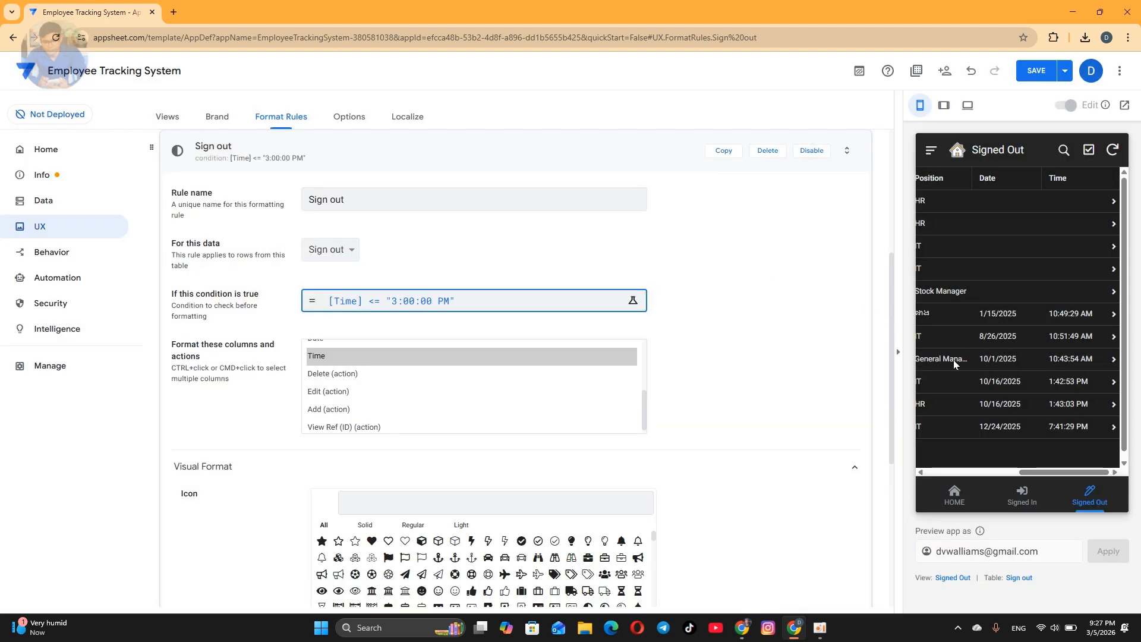
click(1031, 500)
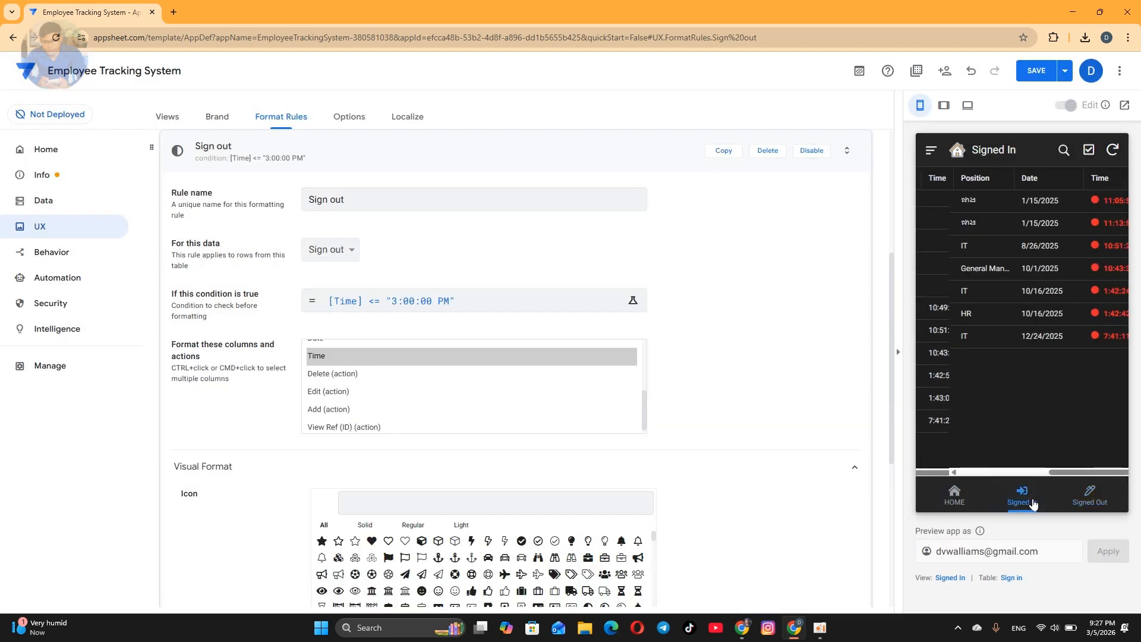
click(1084, 505)
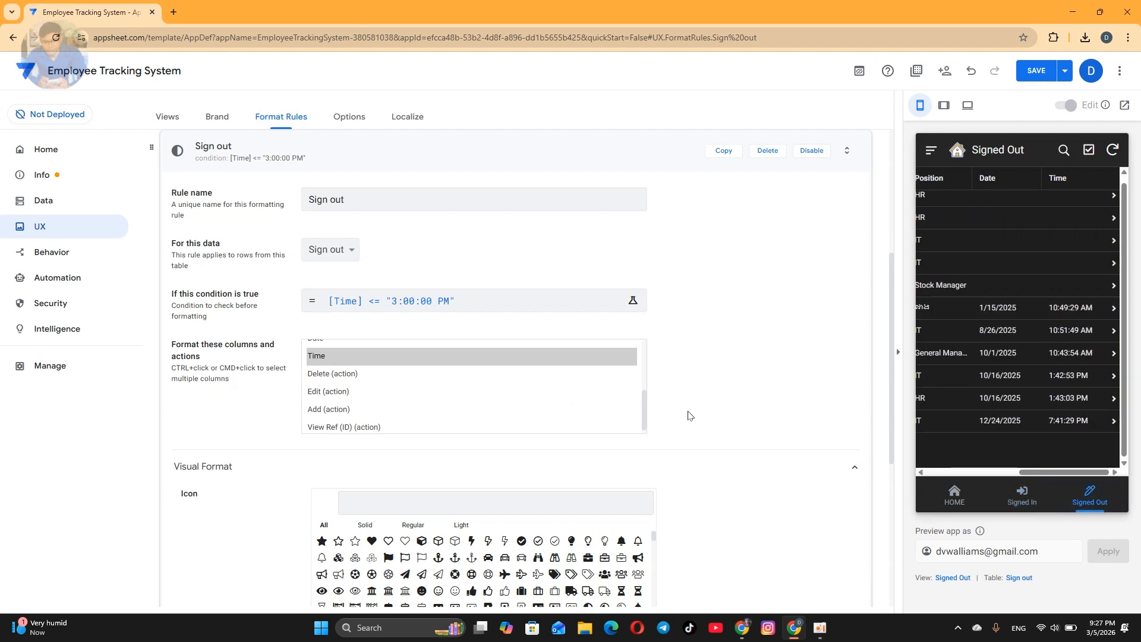
Set both the highlight color and the text color of the Sign out rule to red and save the app
scroll(475, 404, down, 4)
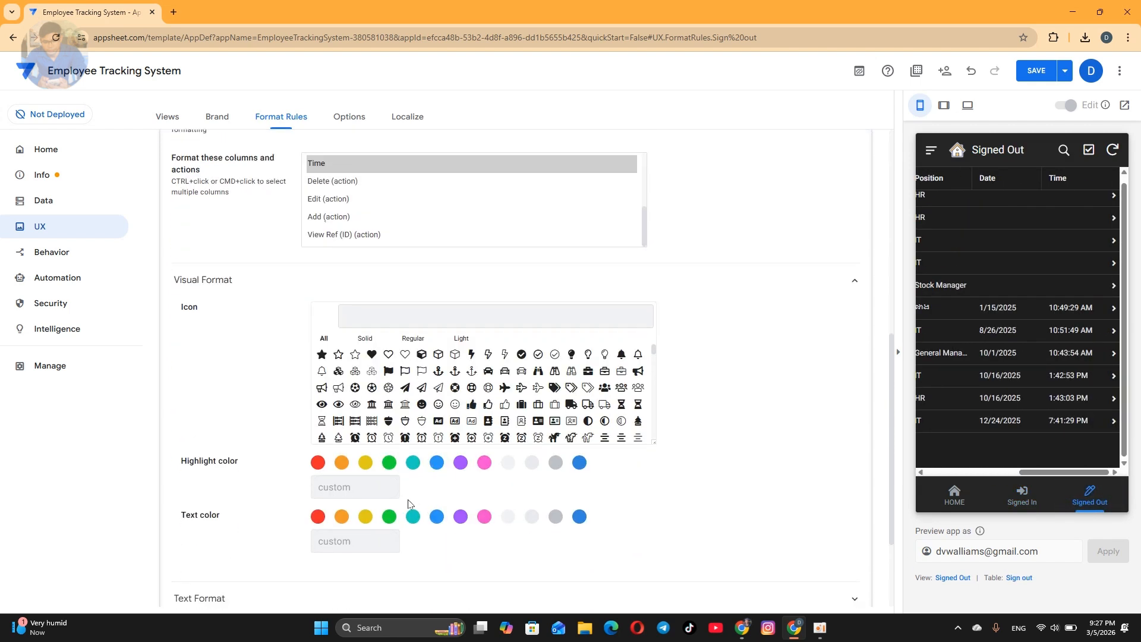
click(317, 465)
click(318, 411)
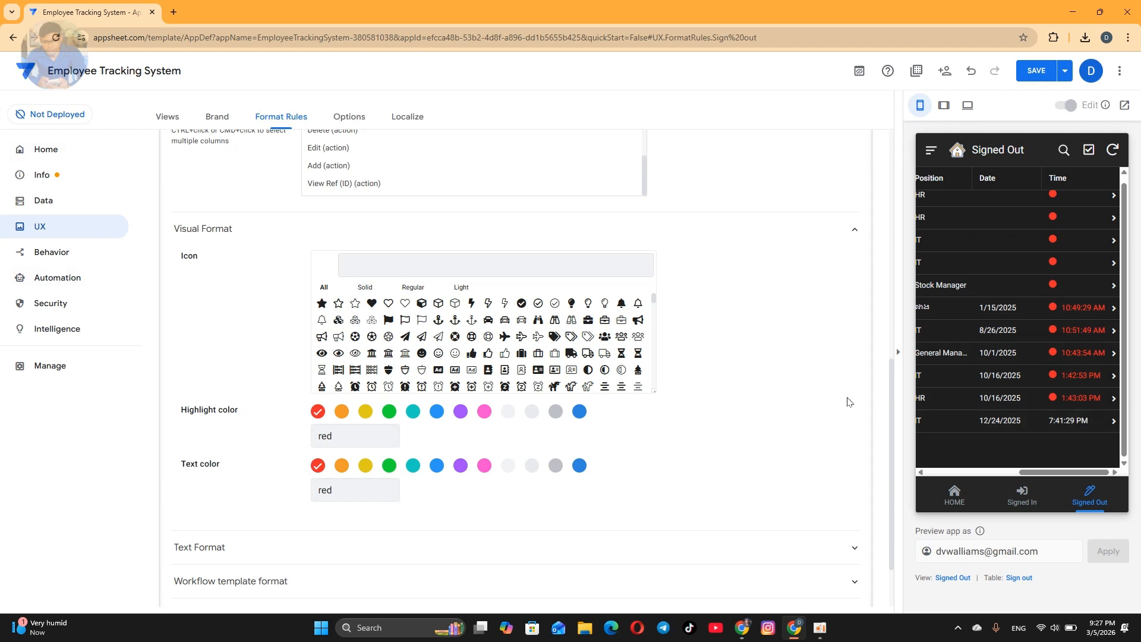
scroll(849, 401, up, 6)
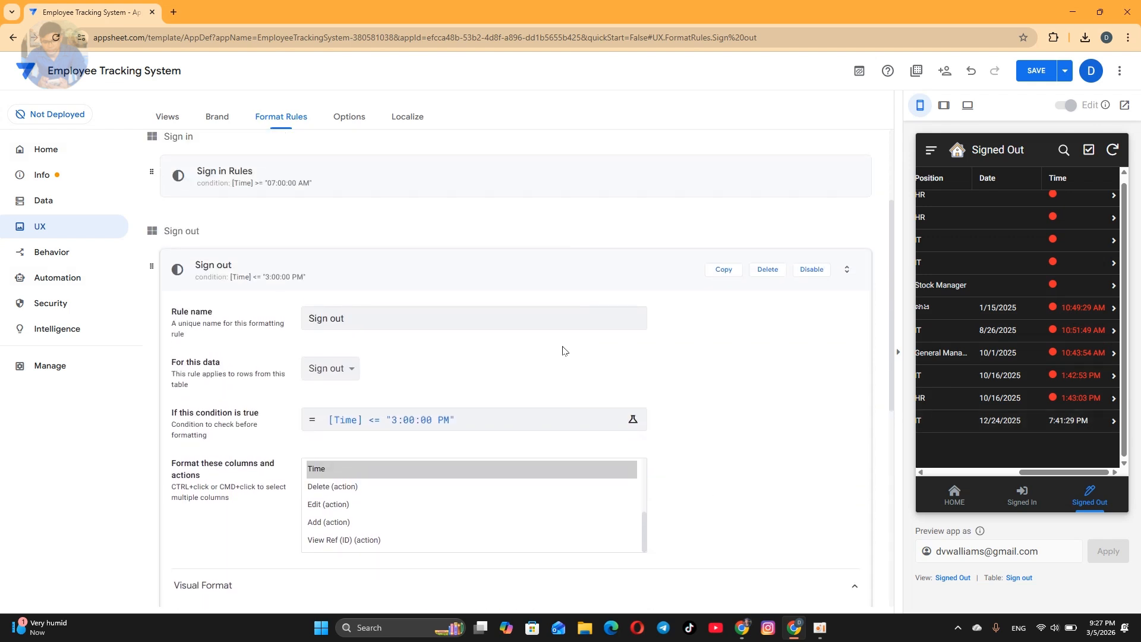
scroll(500, 368, down, 5)
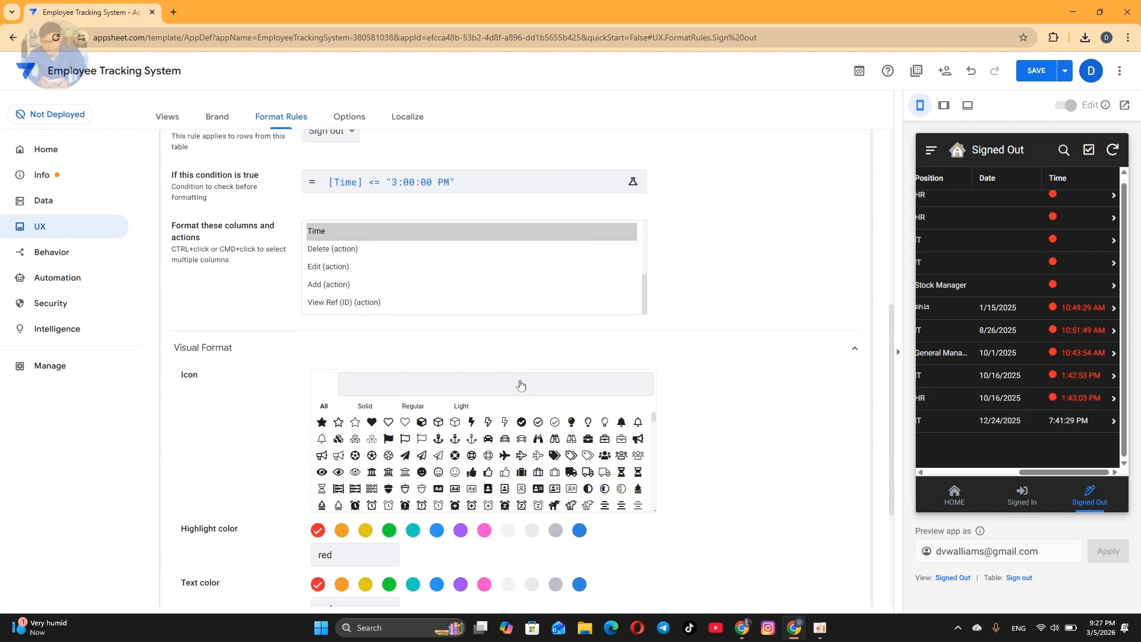
scroll(535, 375, up, 7)
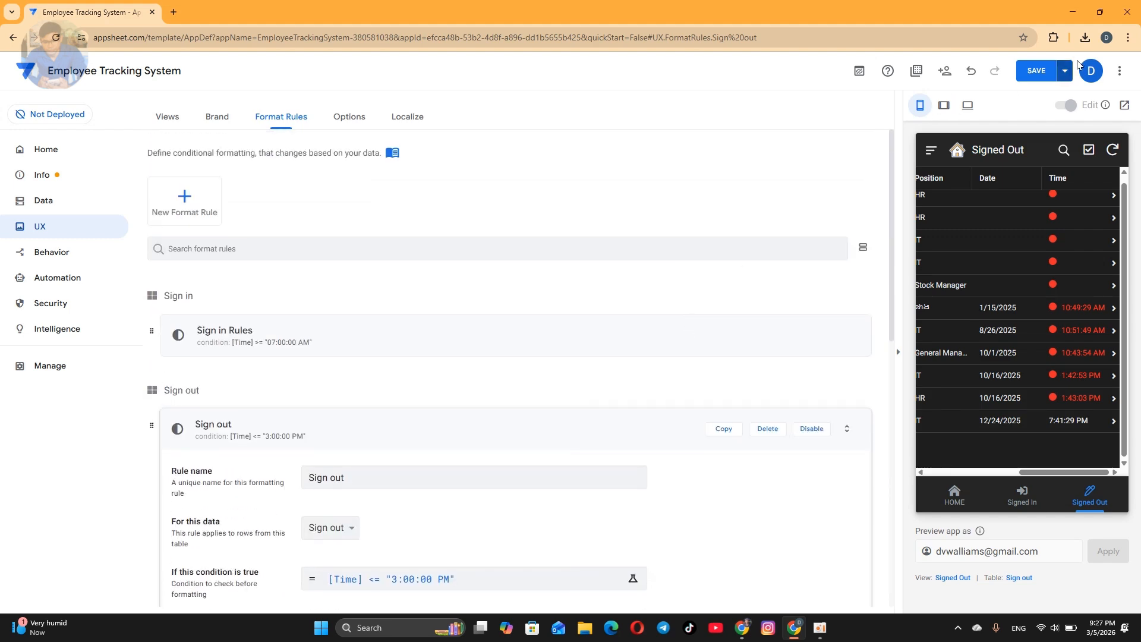
click(1043, 80)
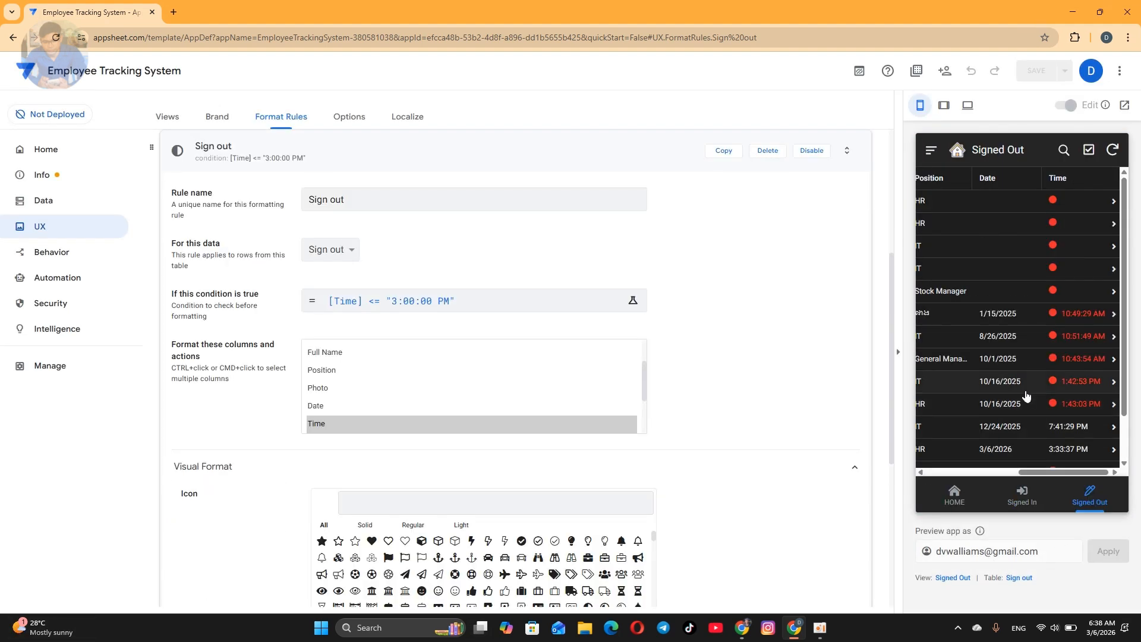
Review the Sign out rule's condition expression against the times in the Signed Out preview
scroll(1031, 370, down, 2)
click(514, 301)
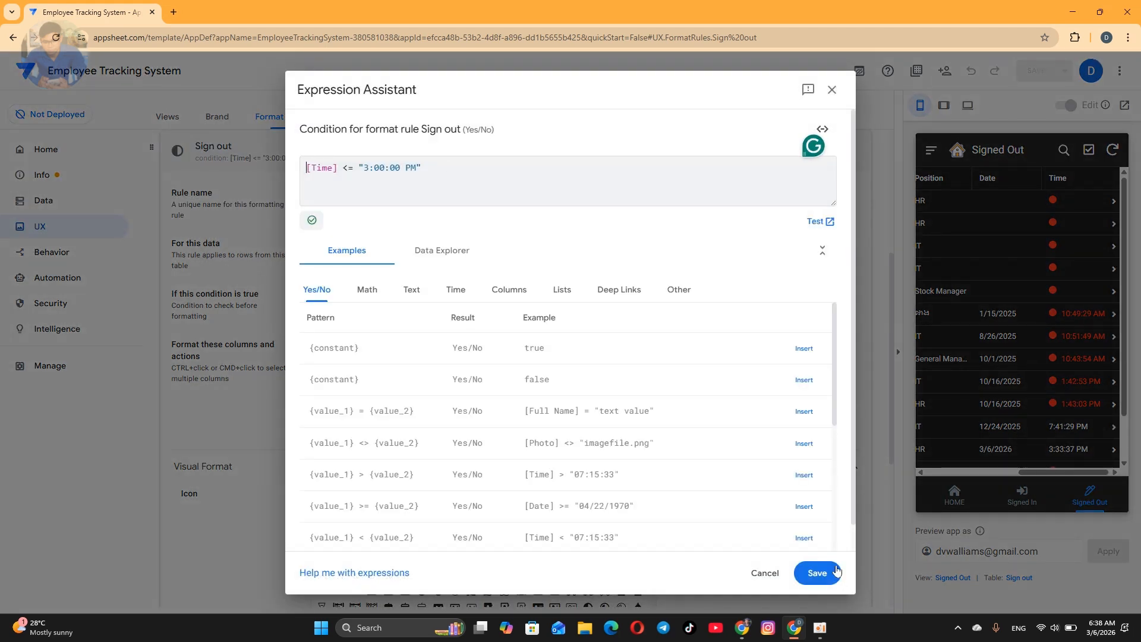
click(817, 573)
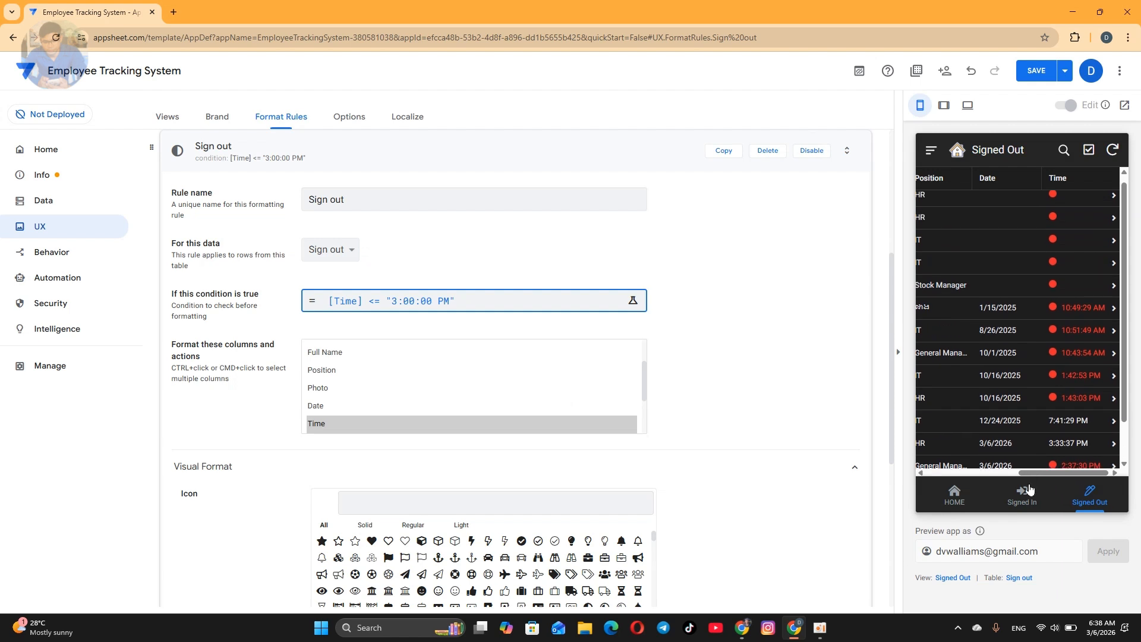
Start a New Sign In record from the preview's HOME view and choose the first employee in the ID list
click(946, 495)
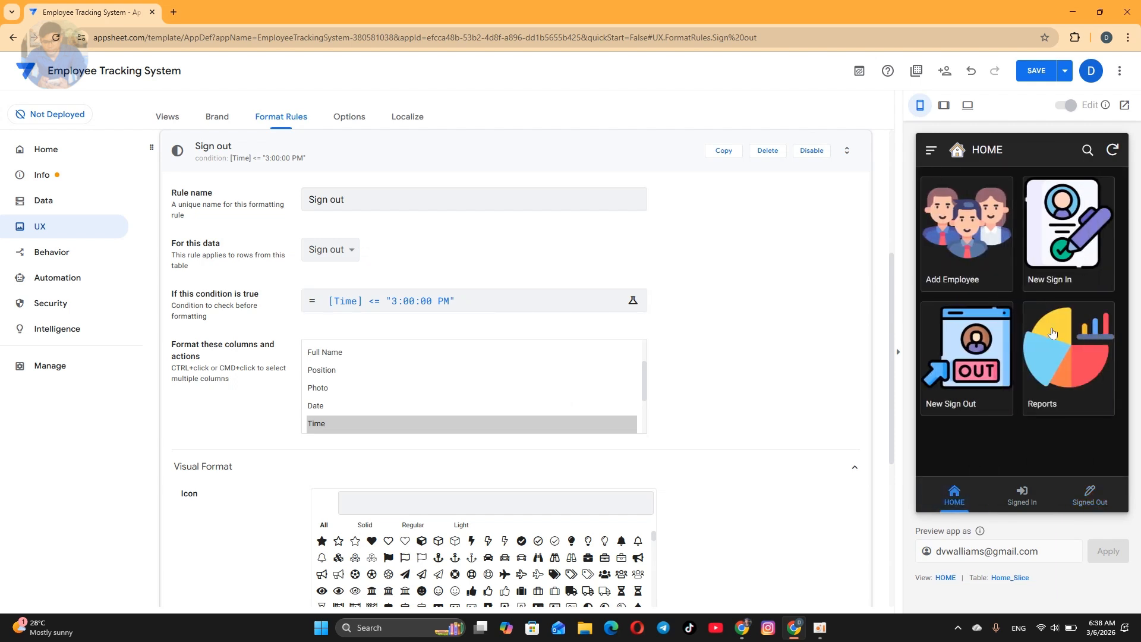
click(1095, 209)
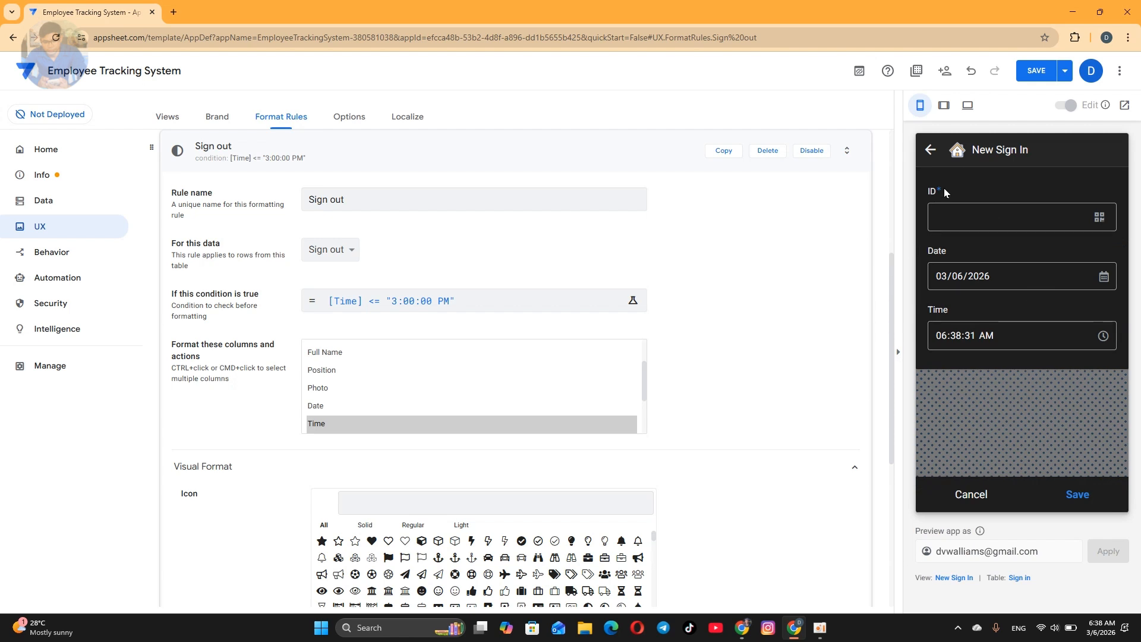
click(1003, 220)
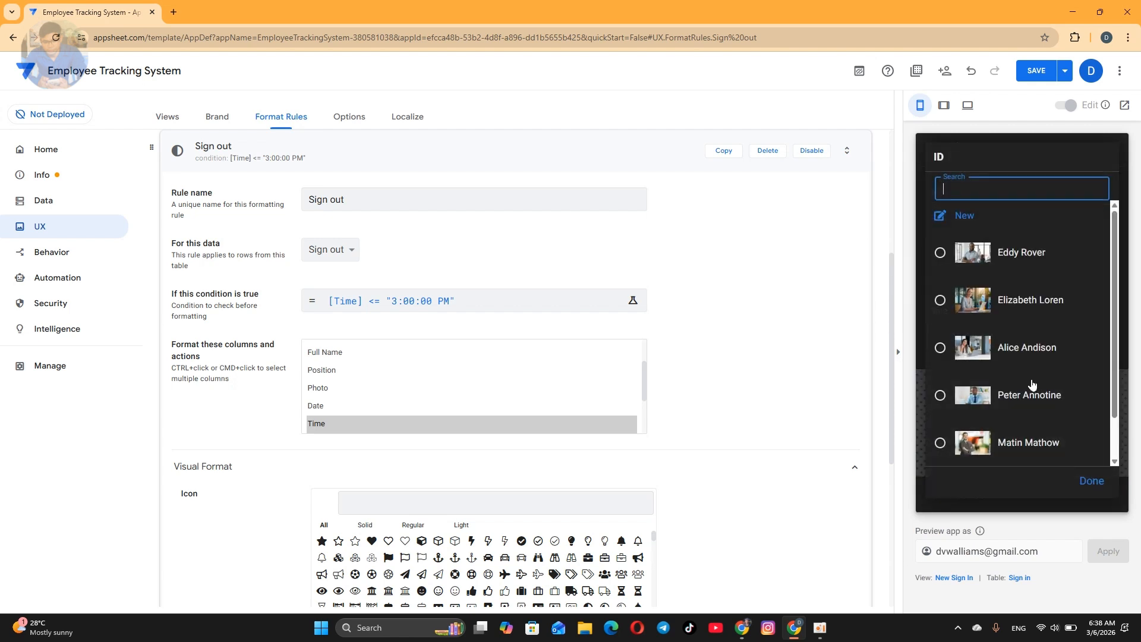
click(960, 257)
scroll(1010, 309, down, 4)
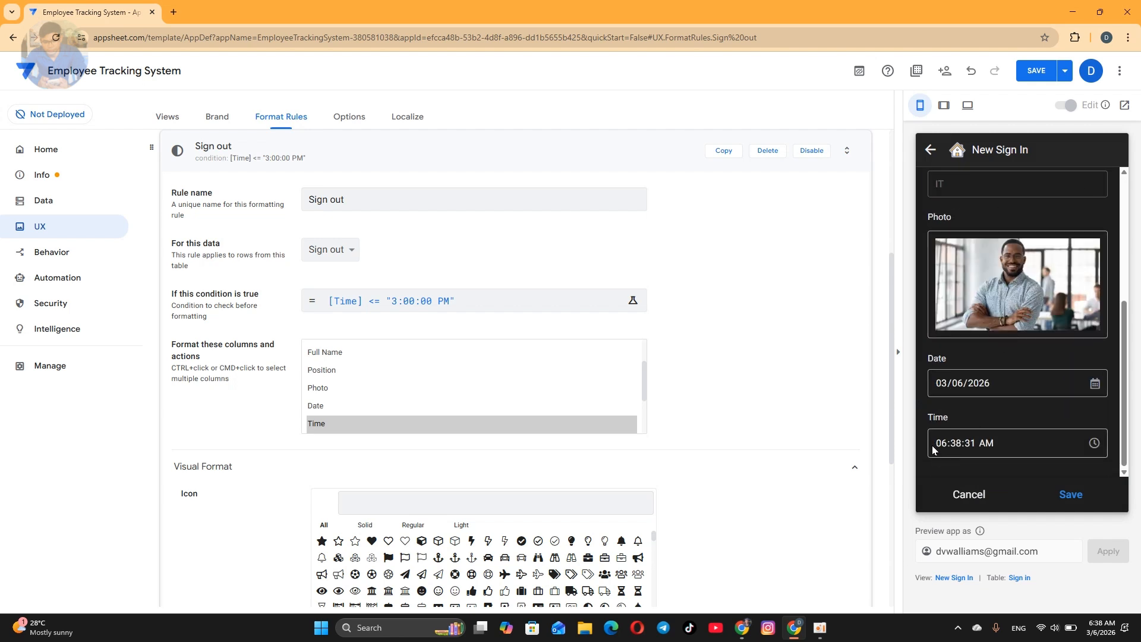
Save the new sign-in record with the time 06:29:31 AM and check its Time entry in the Signed In view
click(1094, 443)
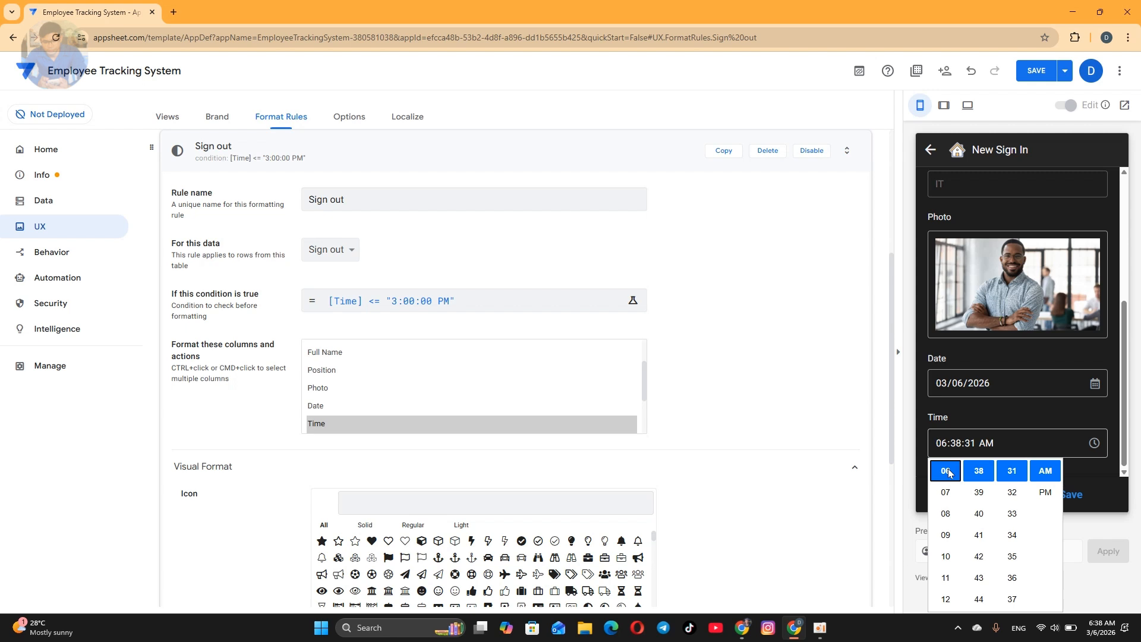
click(982, 472)
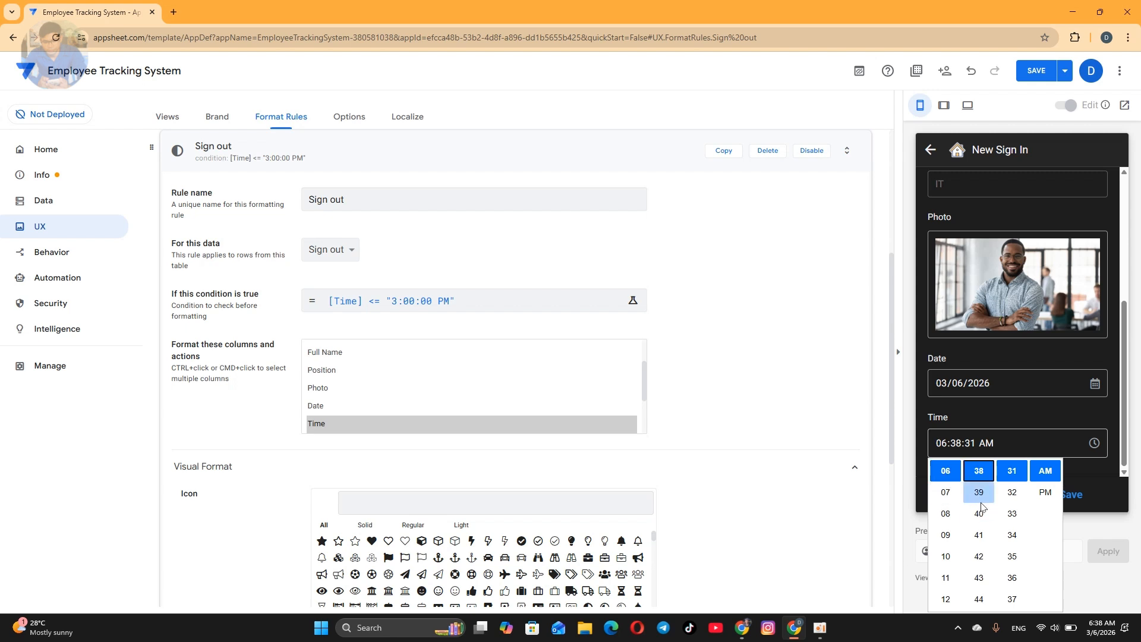
scroll(980, 511, up, 4)
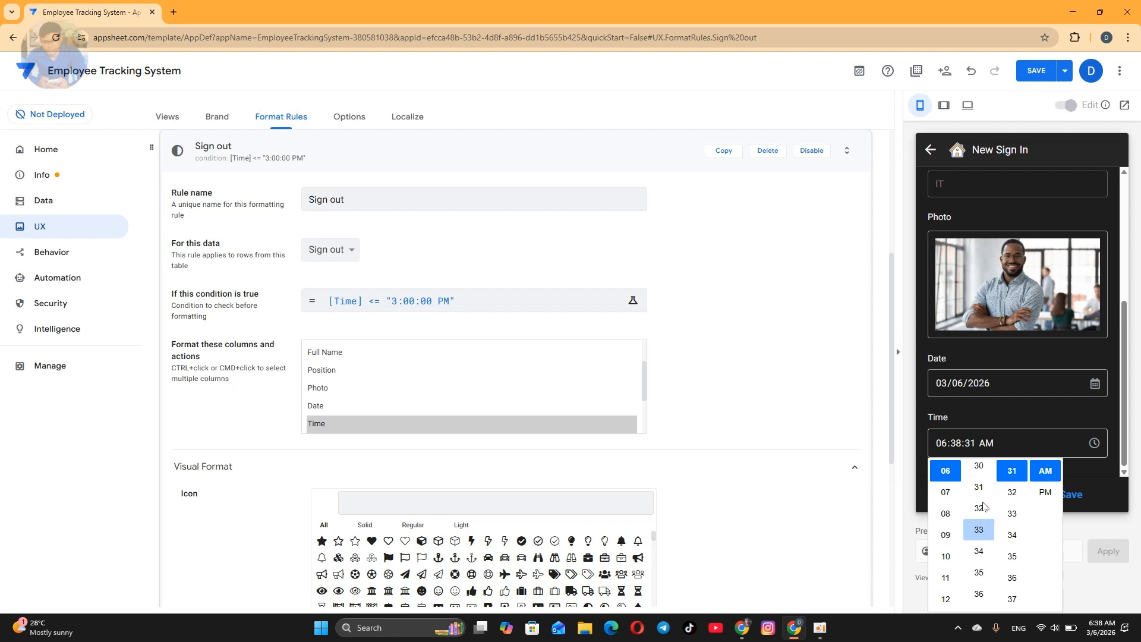
click(978, 525)
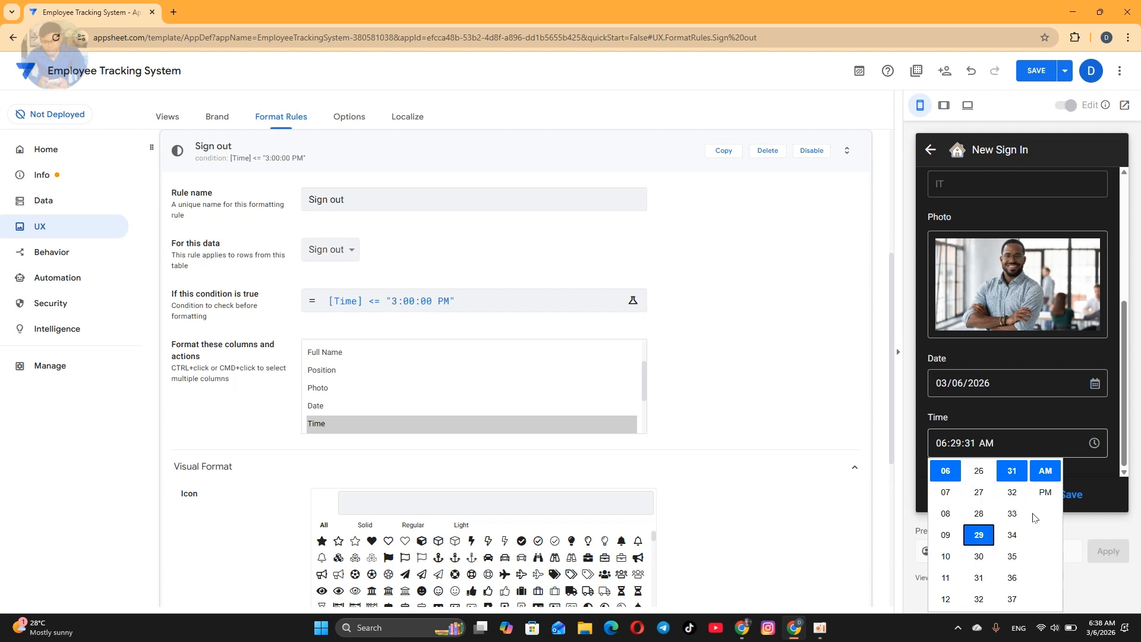
click(1050, 475)
click(997, 475)
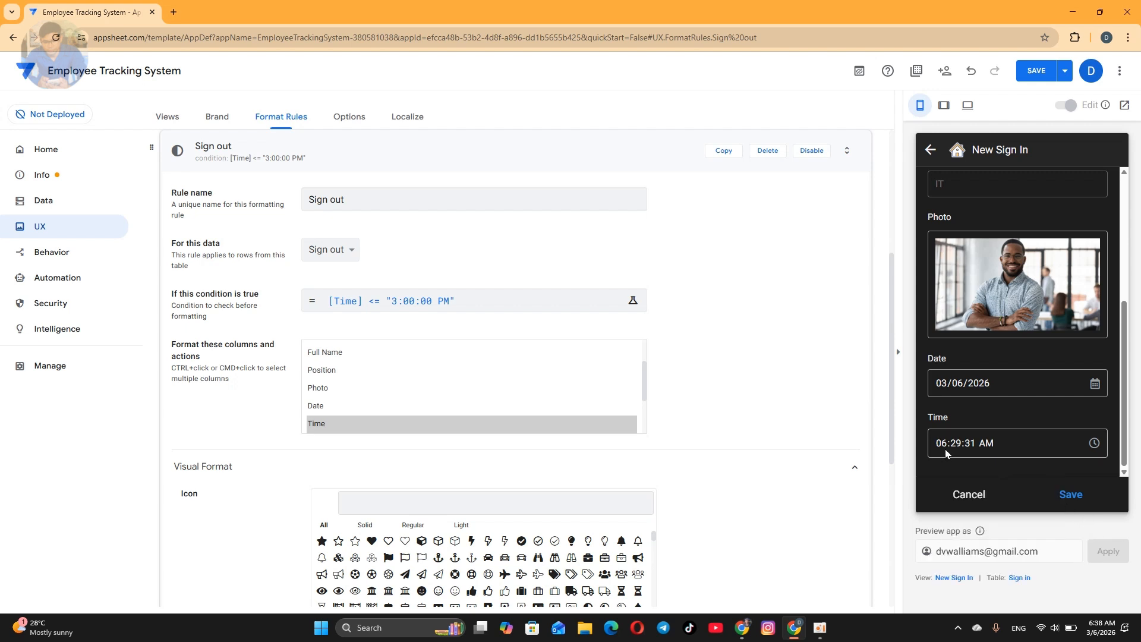
click(1072, 497)
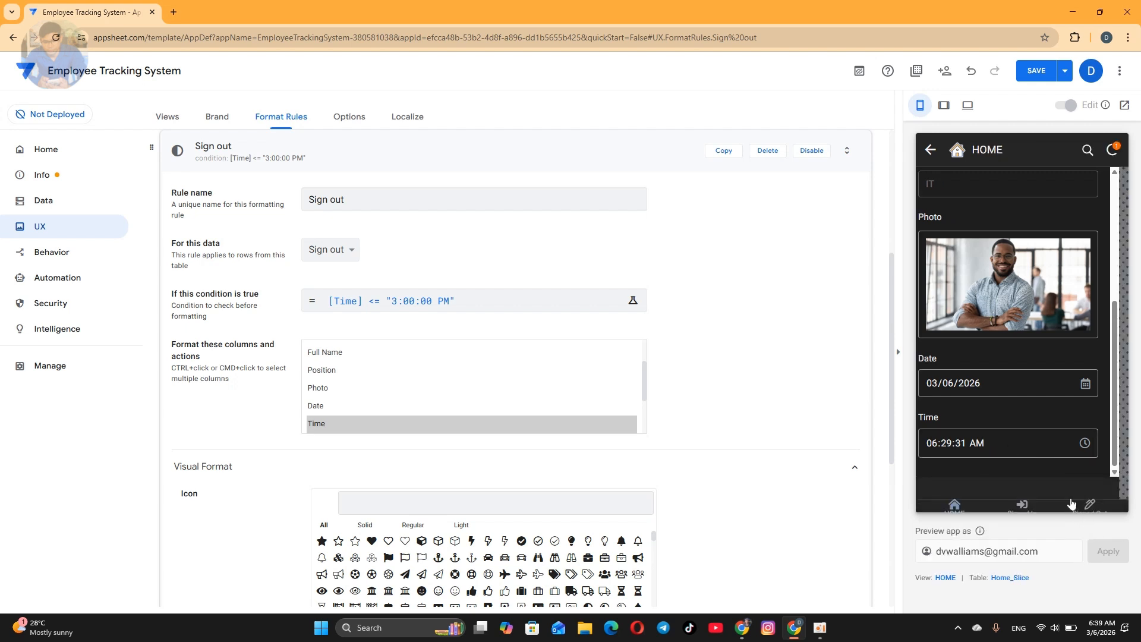
click(1023, 498)
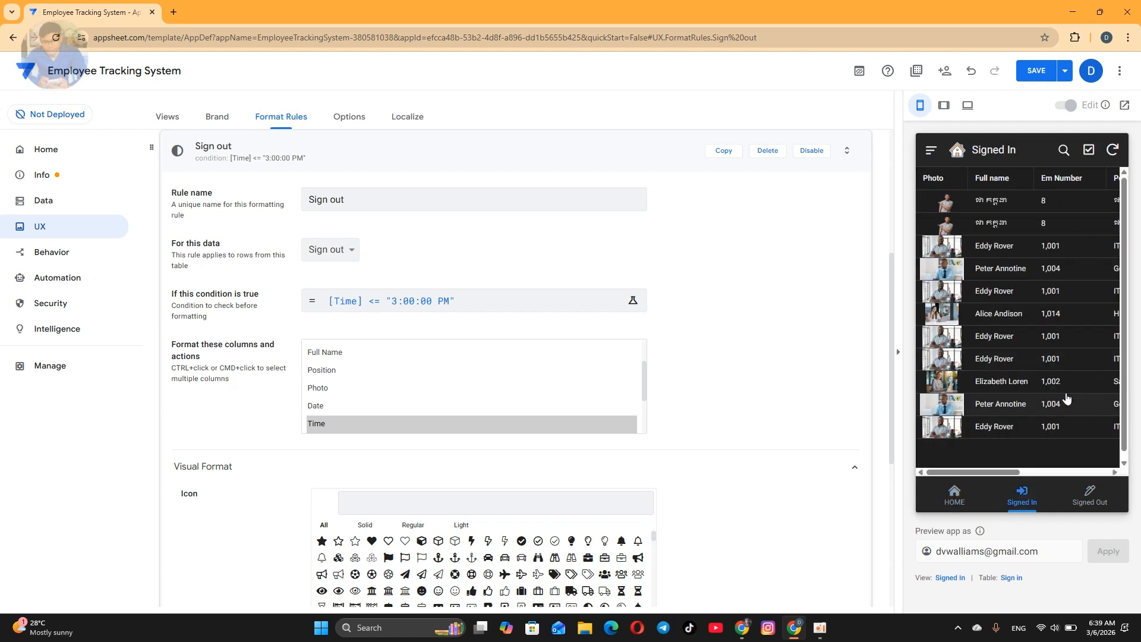
drag(1011, 469, 1103, 471)
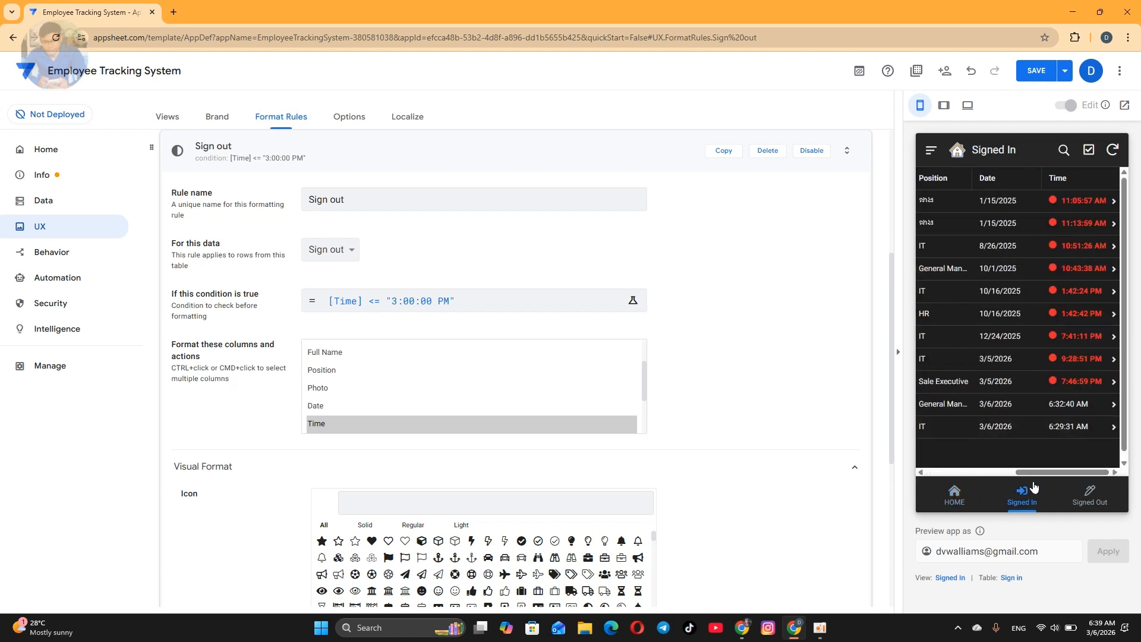
Start another New Sign In record from the preview's HOME view and set its time to 07:30:11 AM
click(955, 497)
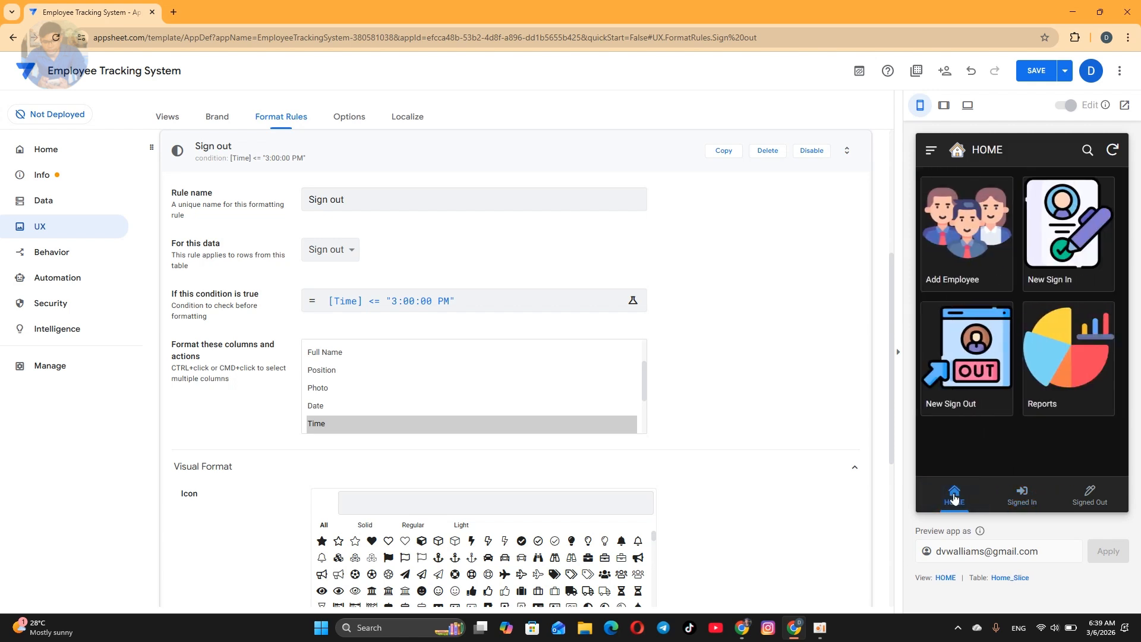
click(1067, 259)
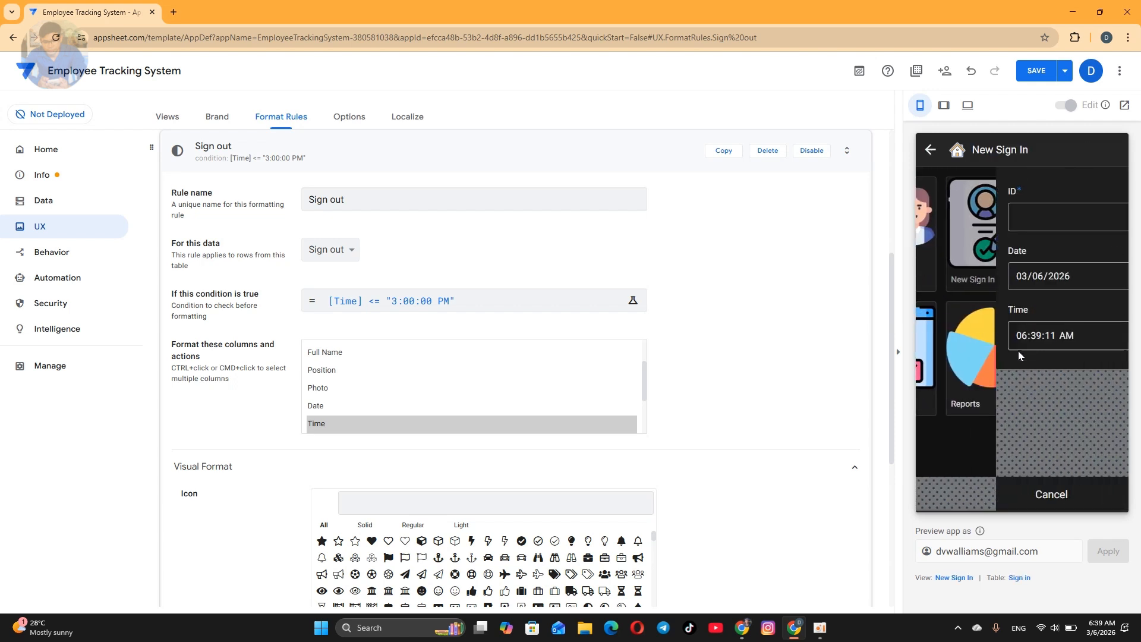
click(993, 339)
click(1101, 334)
click(950, 385)
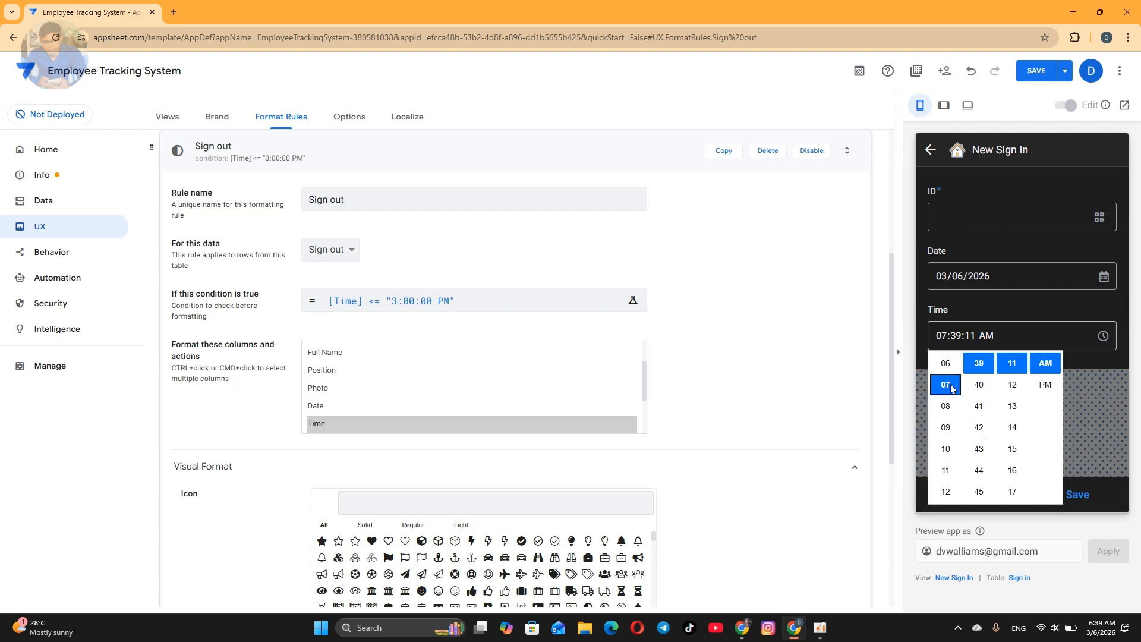
scroll(983, 372, up, 4)
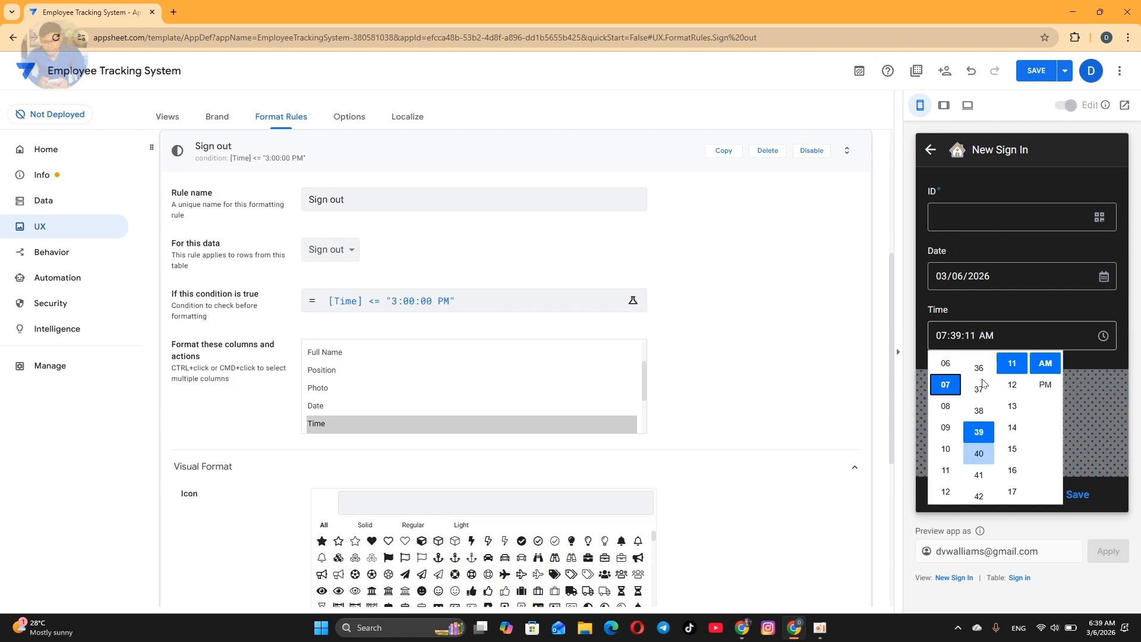
click(979, 406)
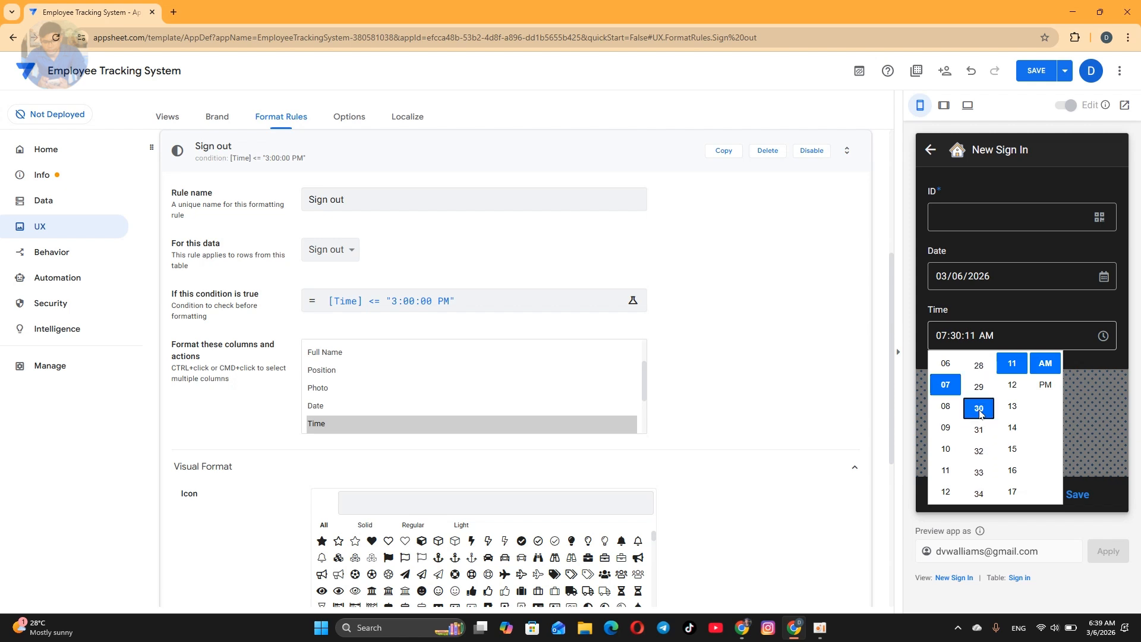
click(1045, 364)
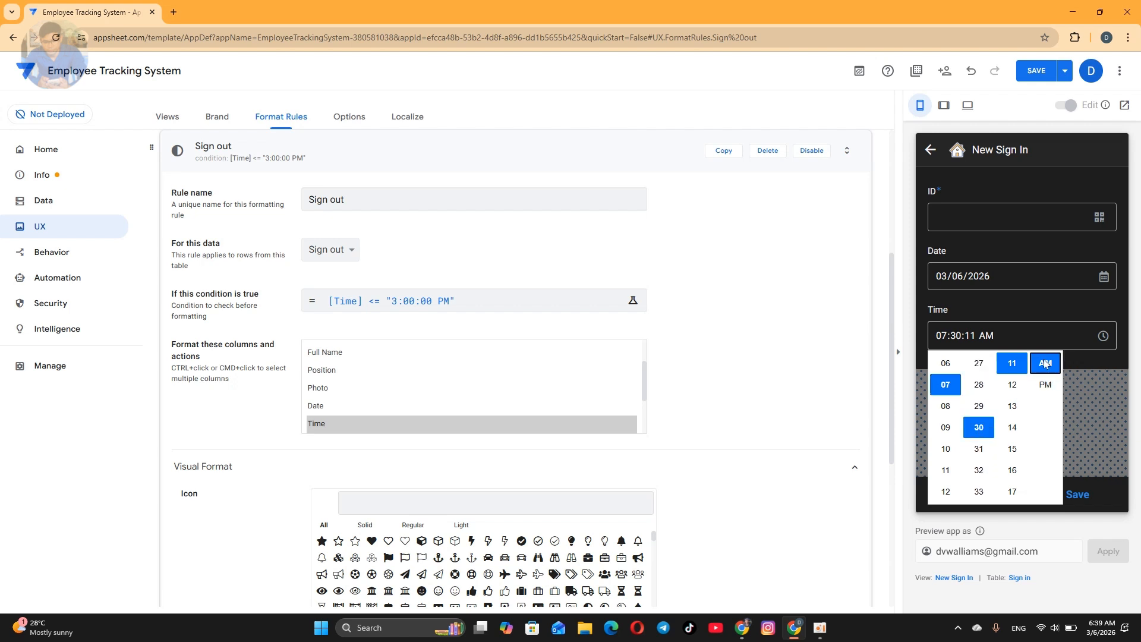
click(1096, 436)
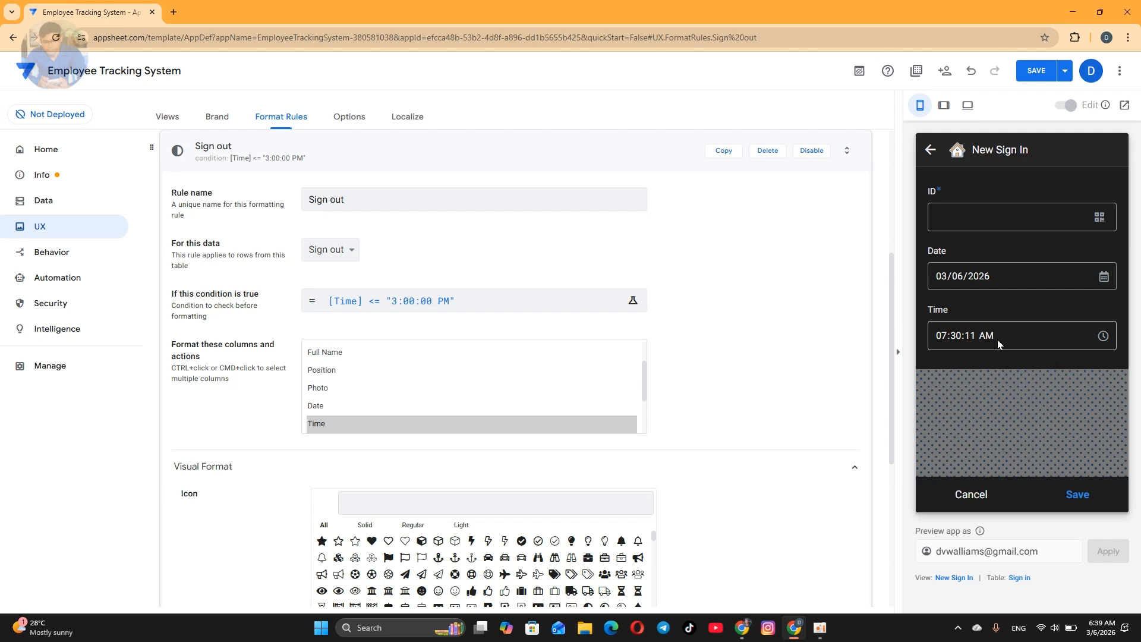
Choose the General Manager employee as the sign-in ID, then save the record and check it in the Signed In view
click(1077, 495)
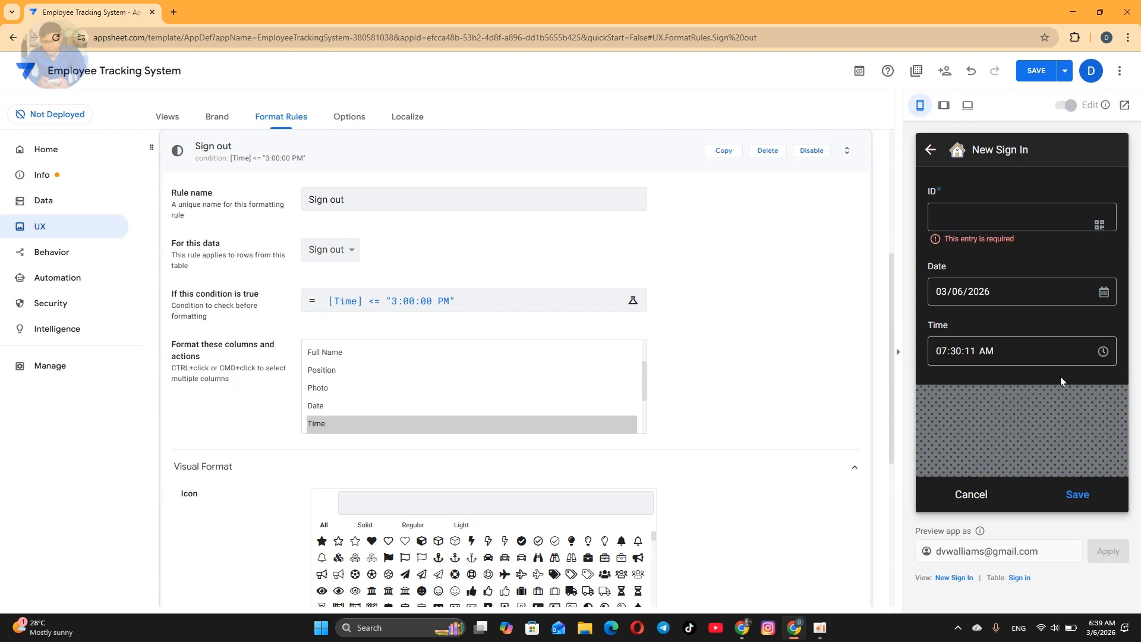
click(1039, 226)
click(1018, 391)
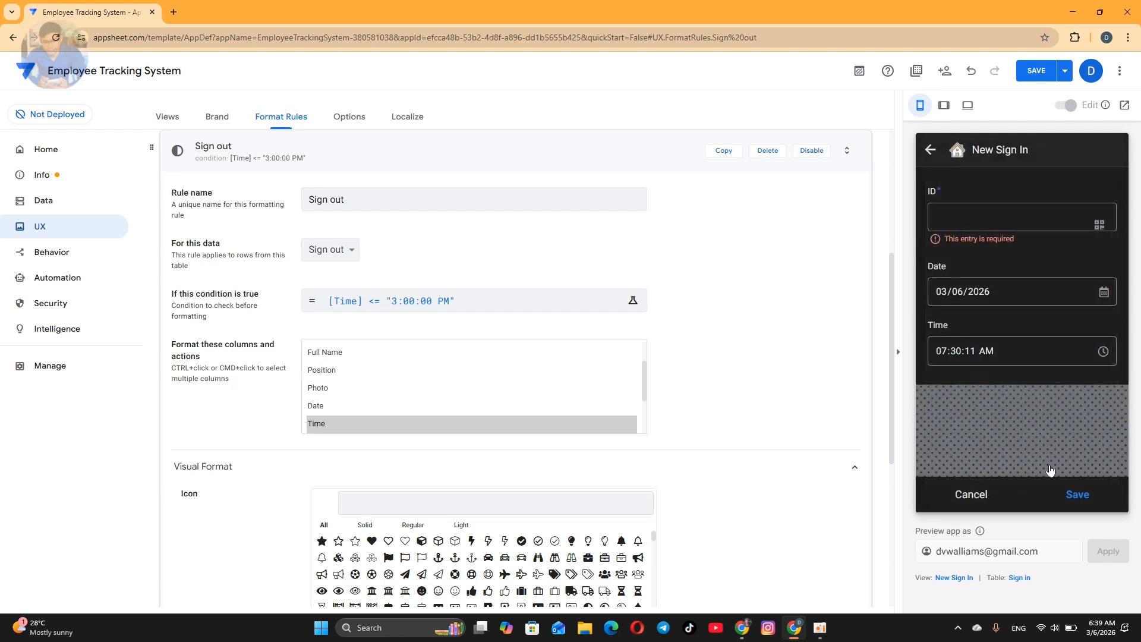
click(1078, 499)
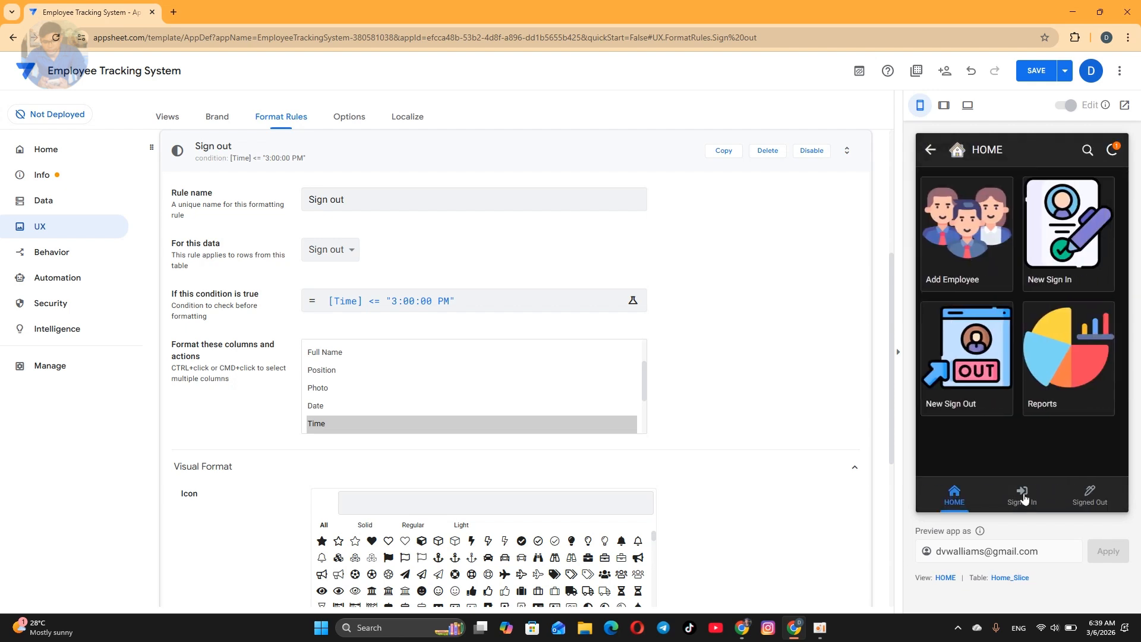
click(1021, 494)
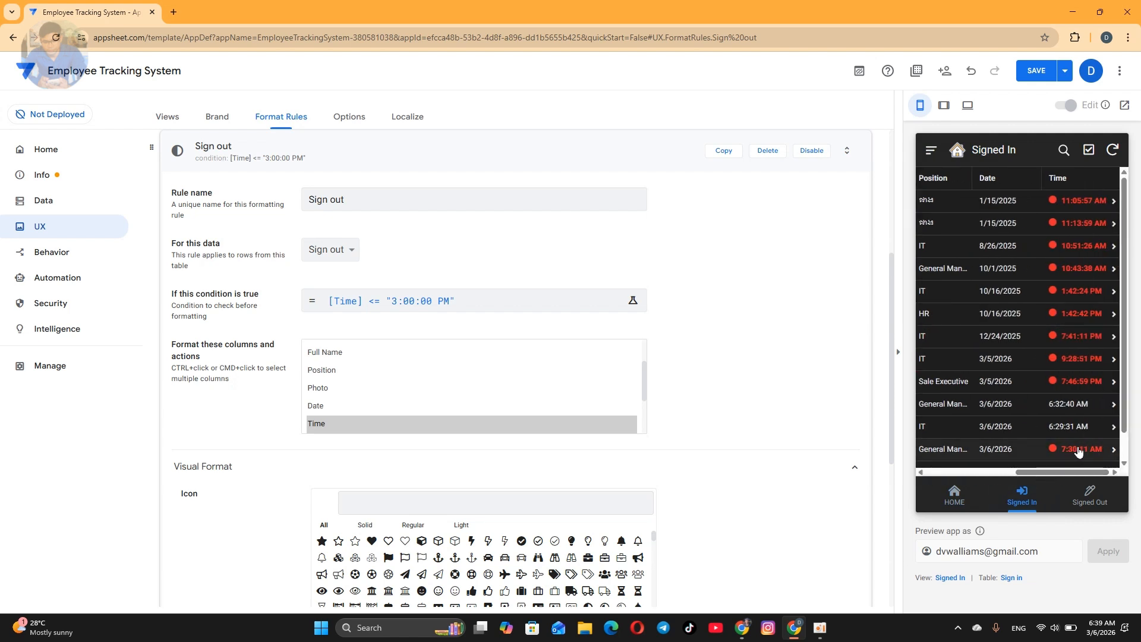
Start a New Sign Out record from the preview's HOME view and set its time to 02:30:42 PM
click(962, 494)
click(961, 354)
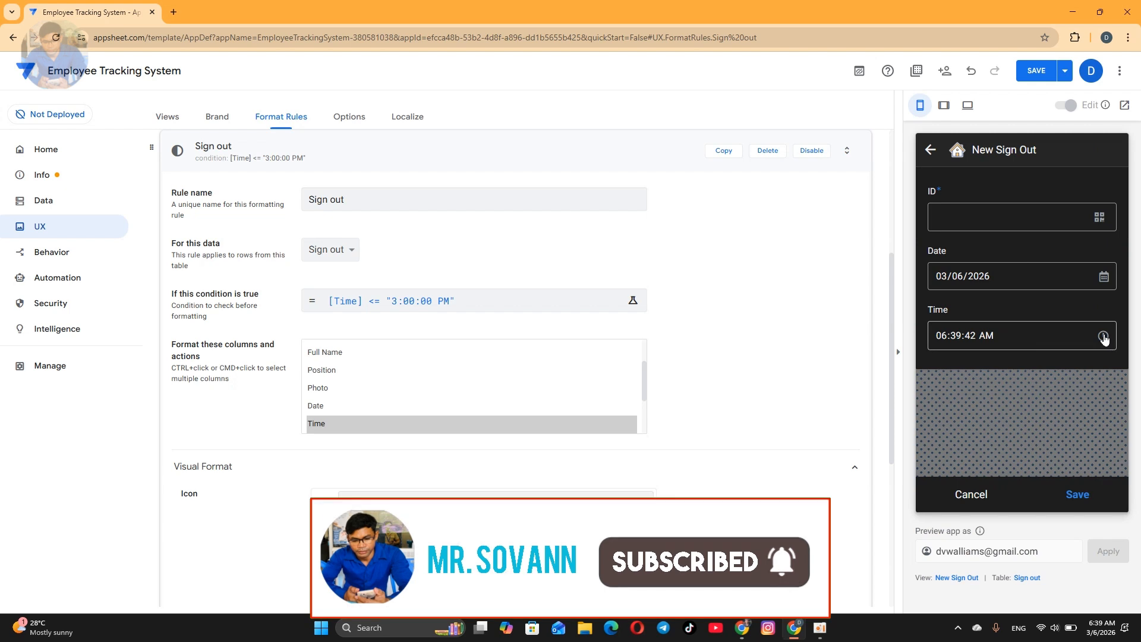
click(1104, 337)
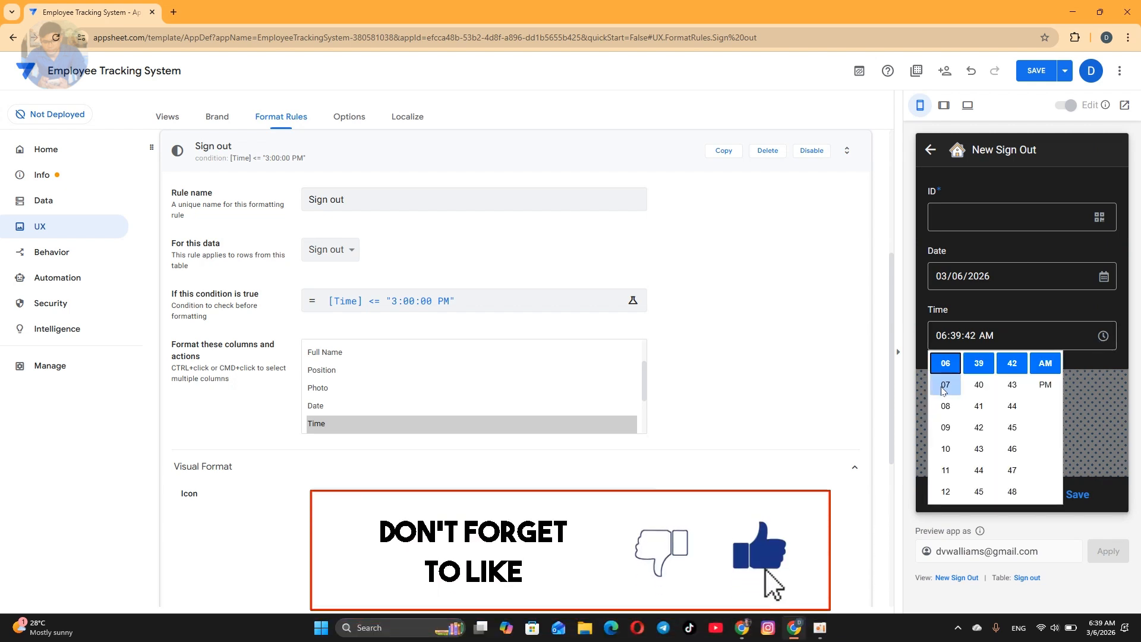
scroll(947, 416, up, 2)
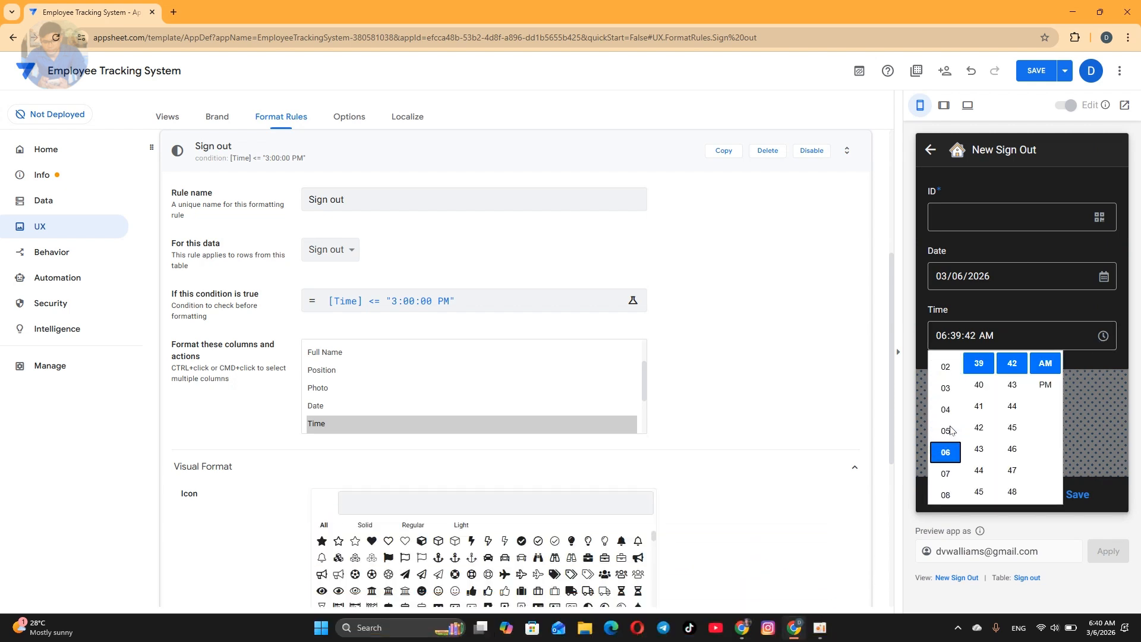
click(945, 406)
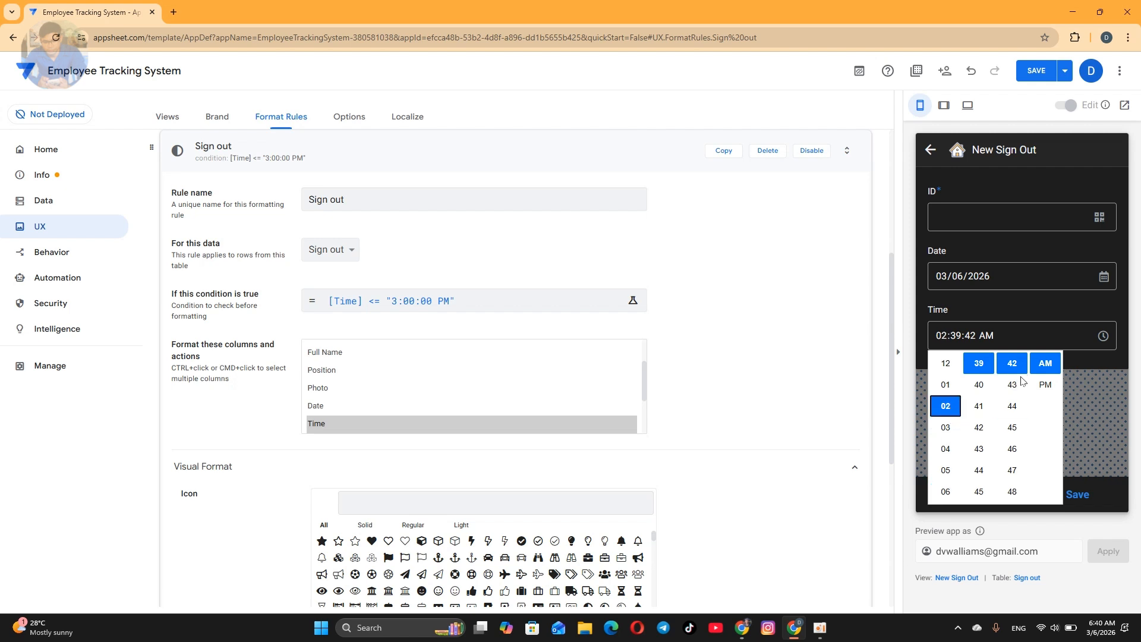
click(978, 366)
scroll(980, 410, up, 4)
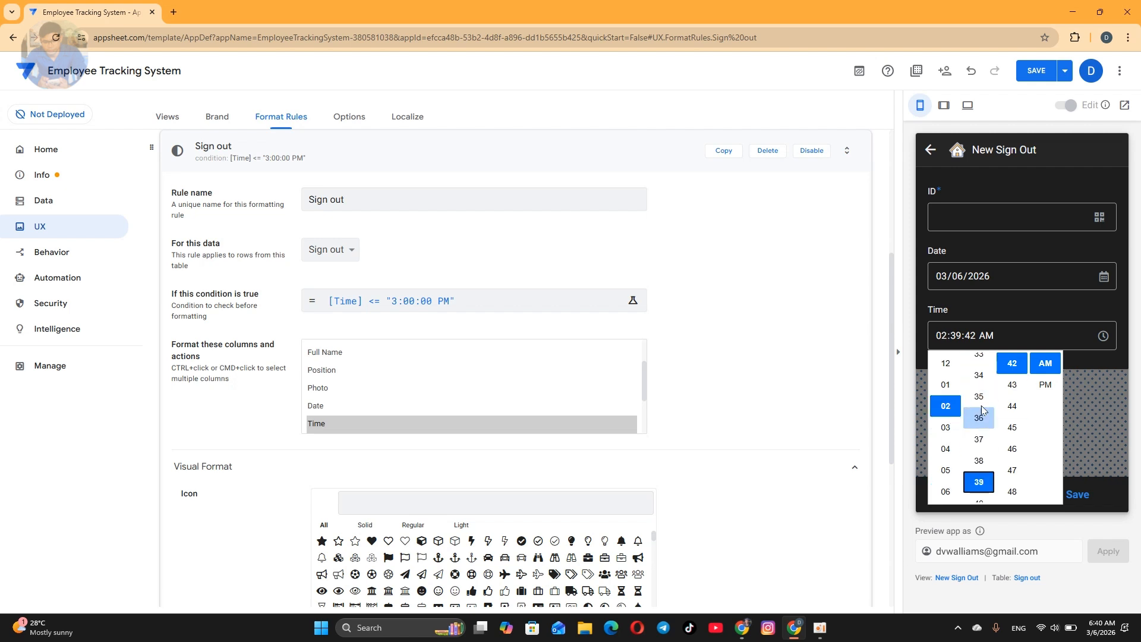
click(979, 409)
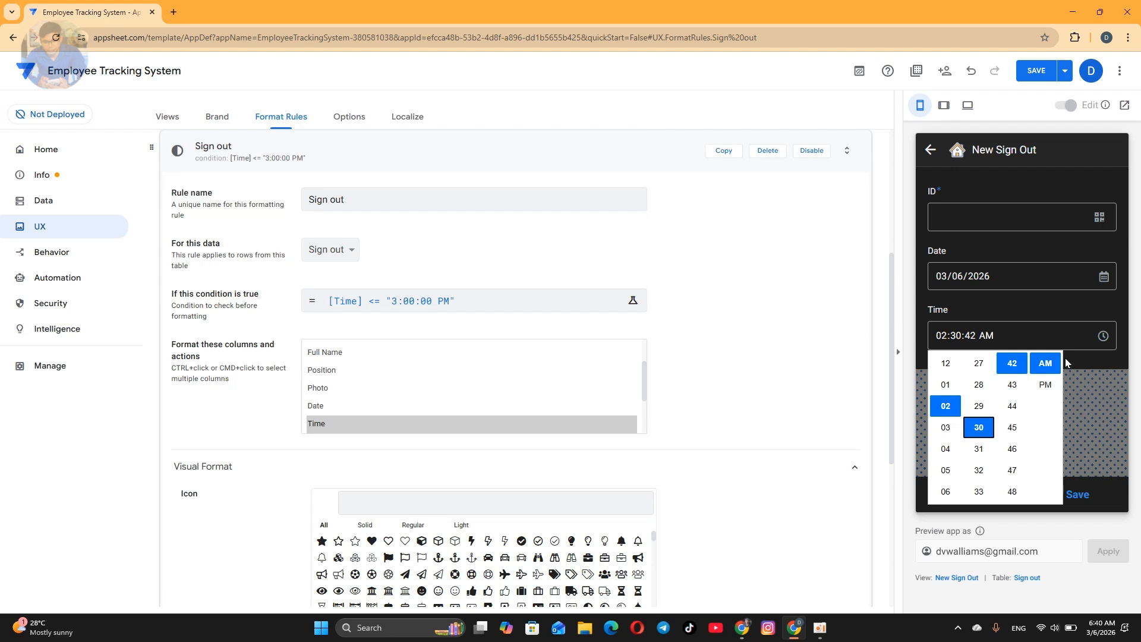
click(1041, 384)
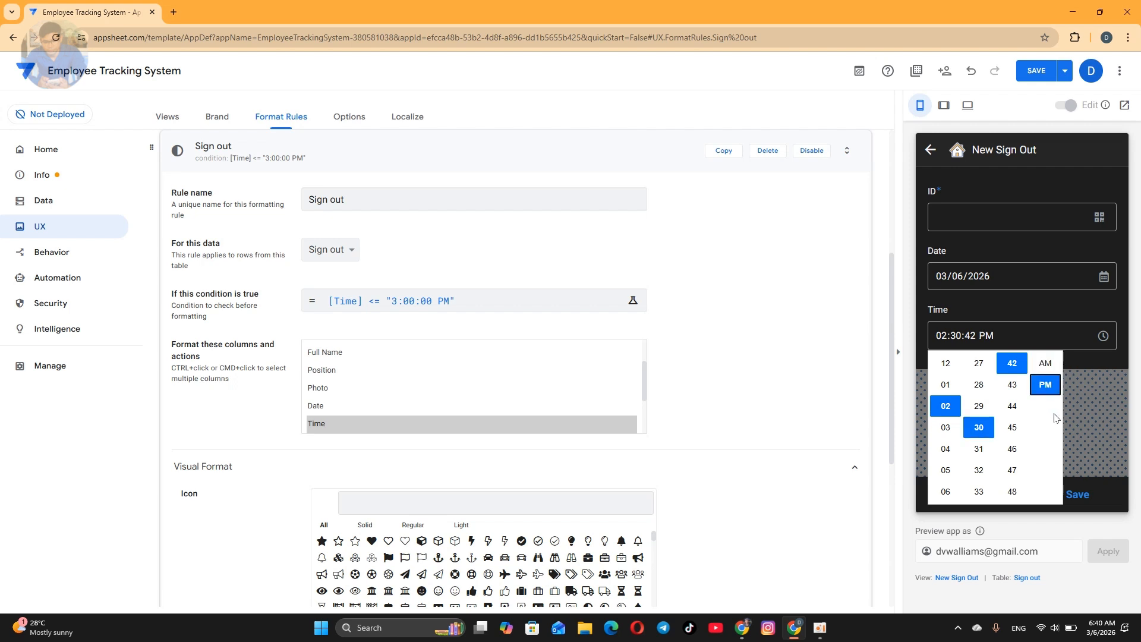
click(1086, 455)
Choose the General Manager employee as the sign-out ID, then save the record and check it in the Signed Out view
click(1081, 496)
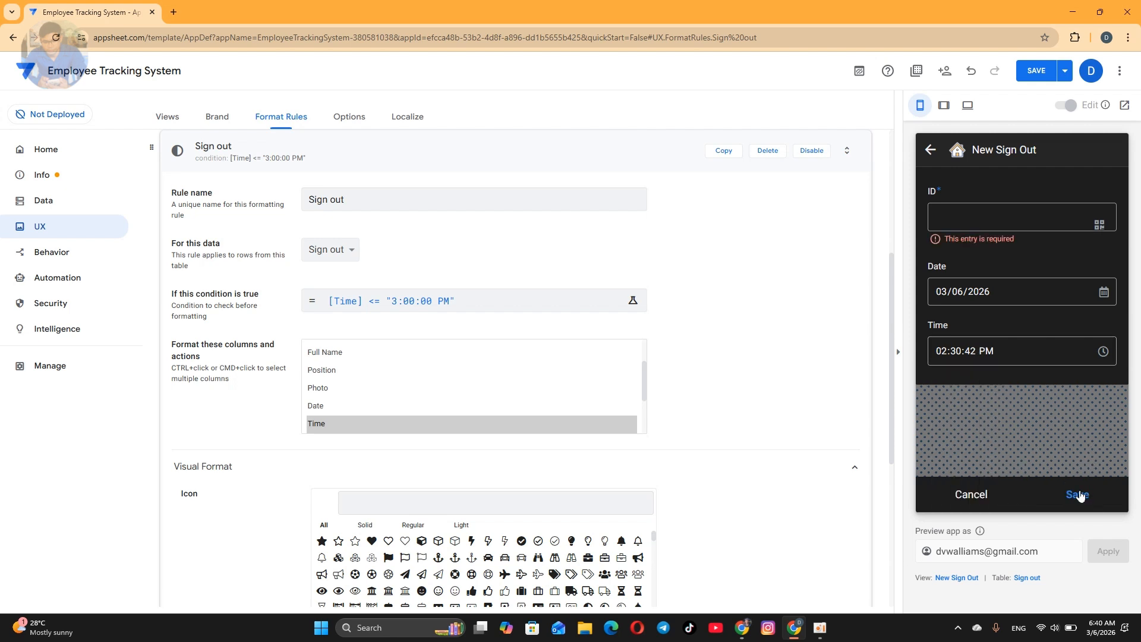
click(1014, 215)
click(1019, 397)
scroll(1004, 286, down, 3)
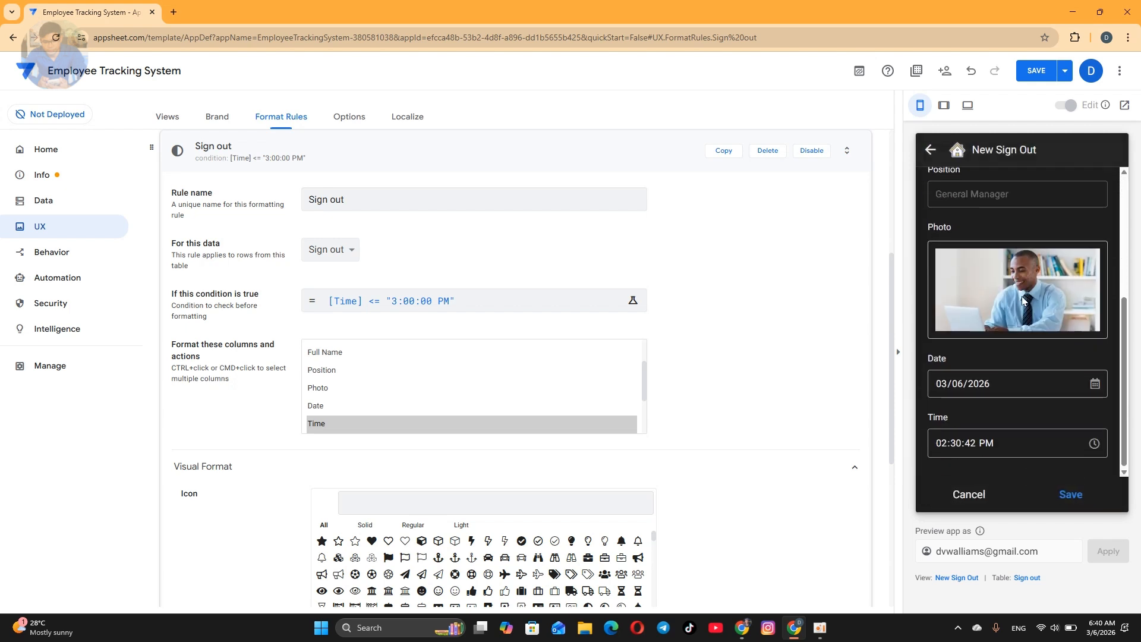
click(1070, 494)
click(1092, 491)
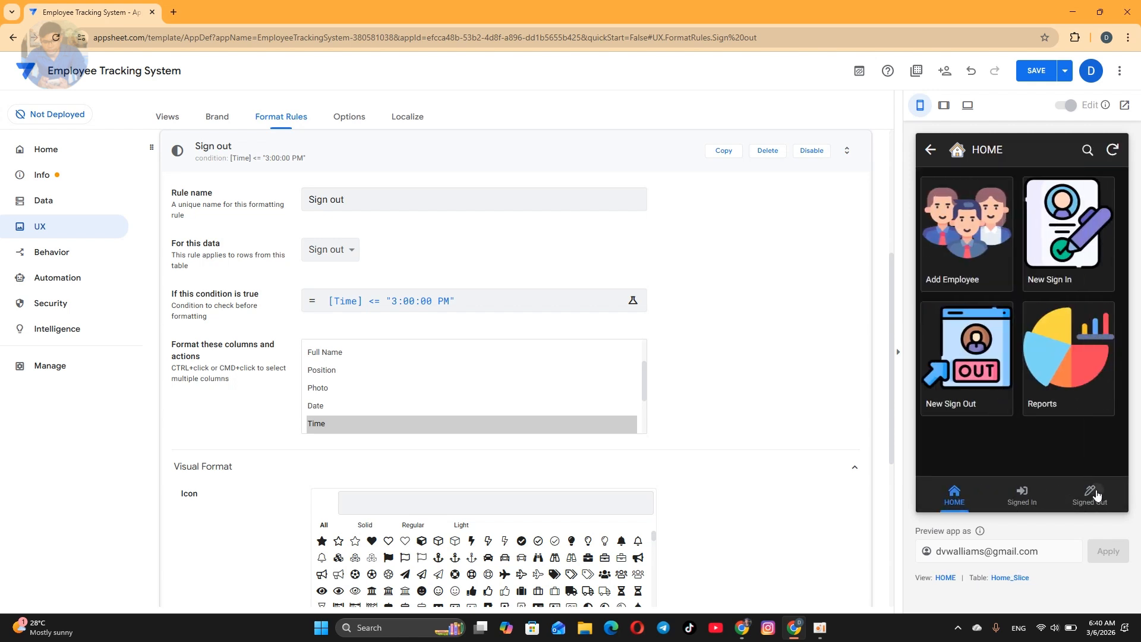
scroll(1052, 452, down, 3)
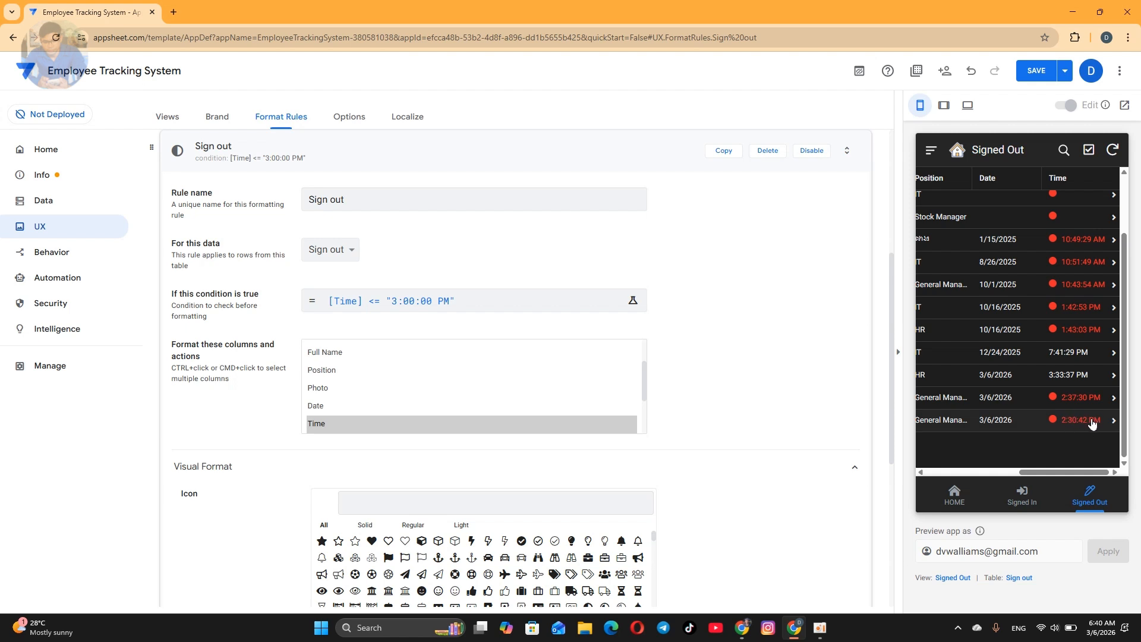
Start another New Sign Out record from the preview's HOME view and choose the General Manager employee as its ID
click(963, 496)
click(976, 383)
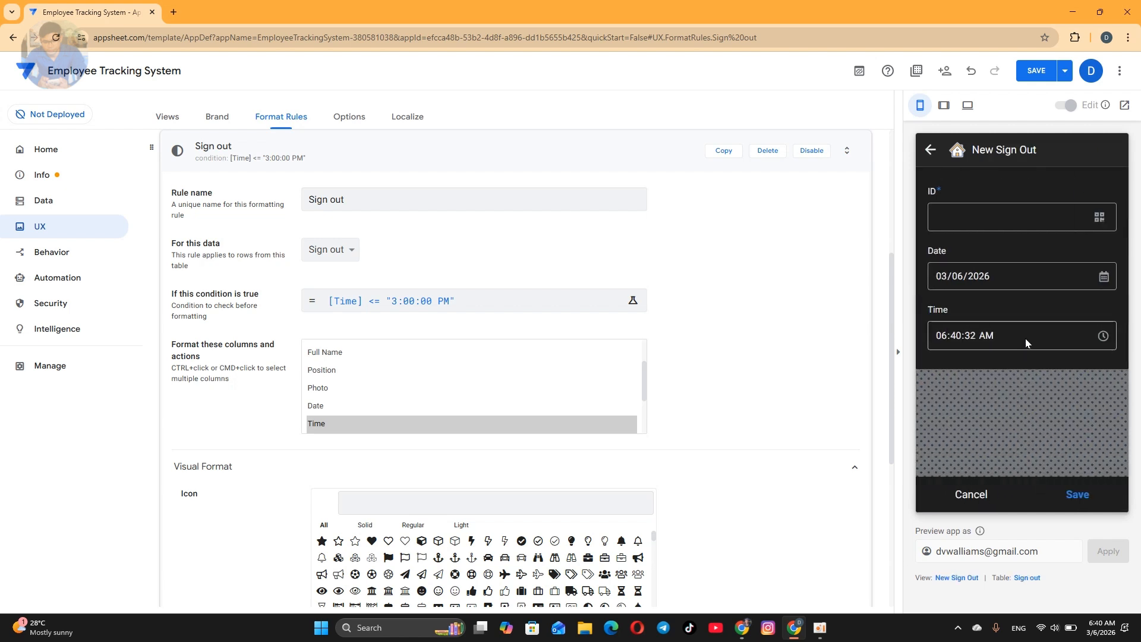
click(1026, 216)
click(1030, 386)
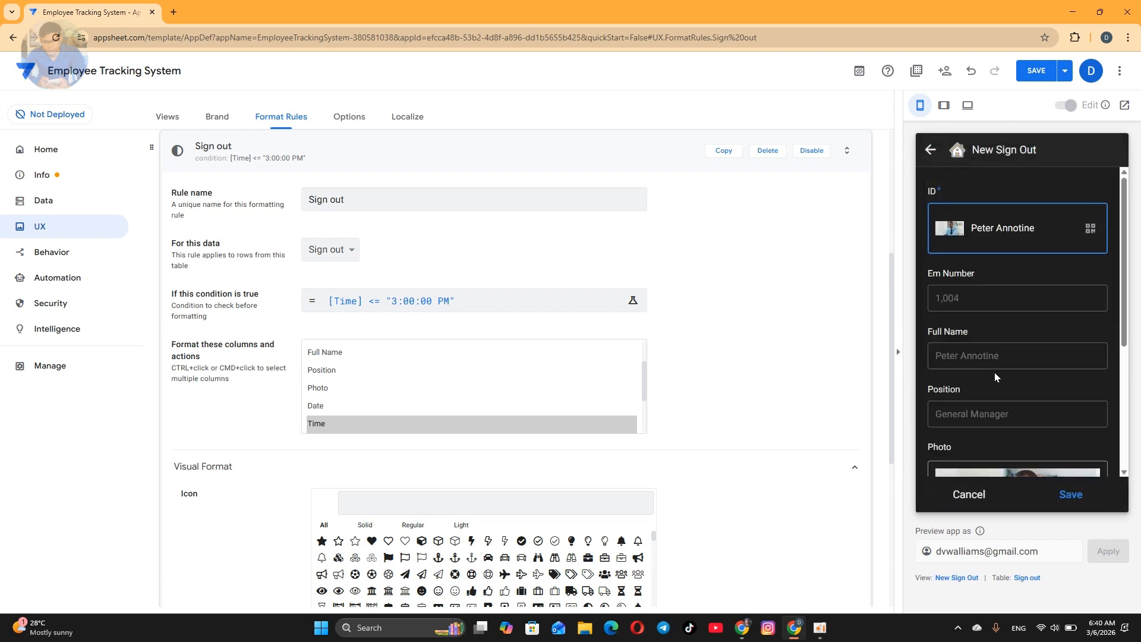
Set the new sign-out record's time to 03:15:32 PM
scroll(1023, 410, down, 3)
click(1010, 437)
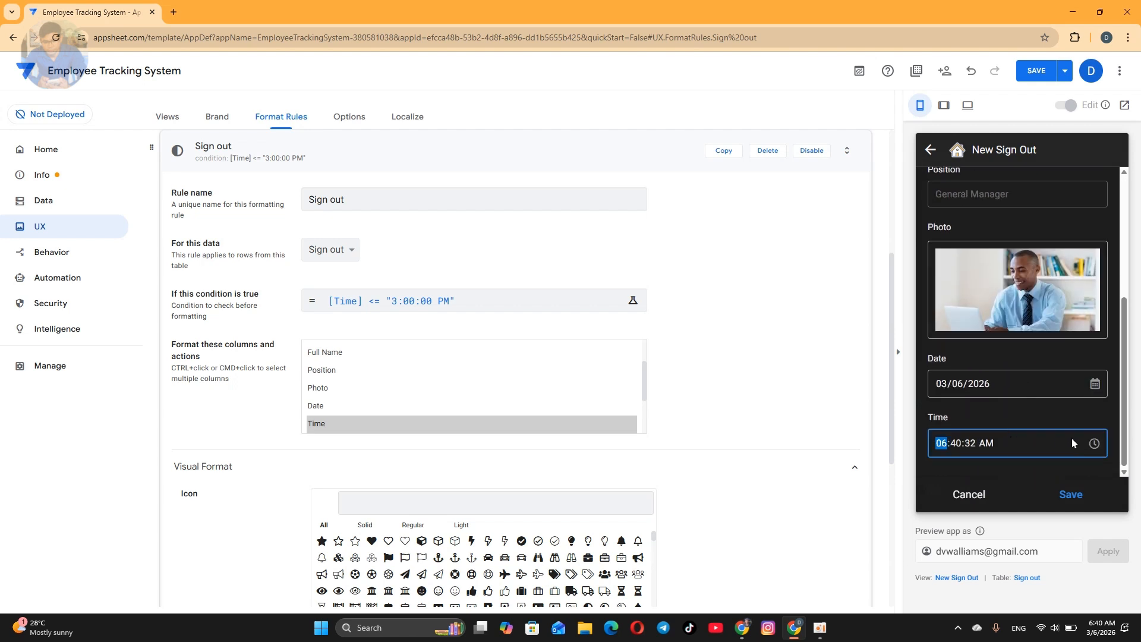
click(1092, 445)
scroll(1029, 485, down, 3)
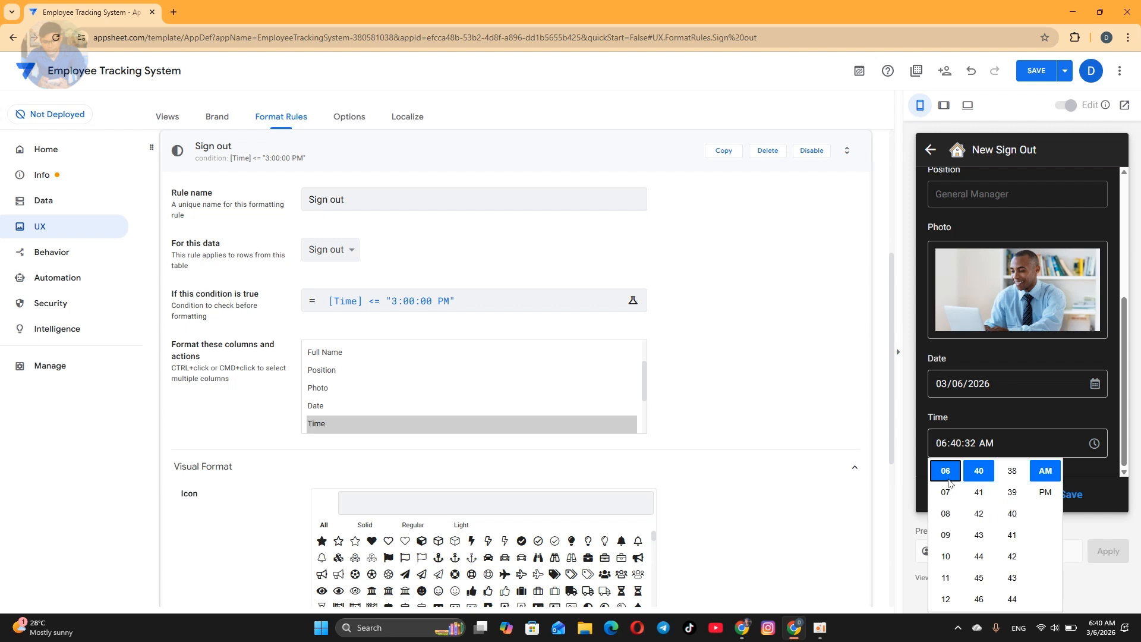
scroll(945, 517, up, 3)
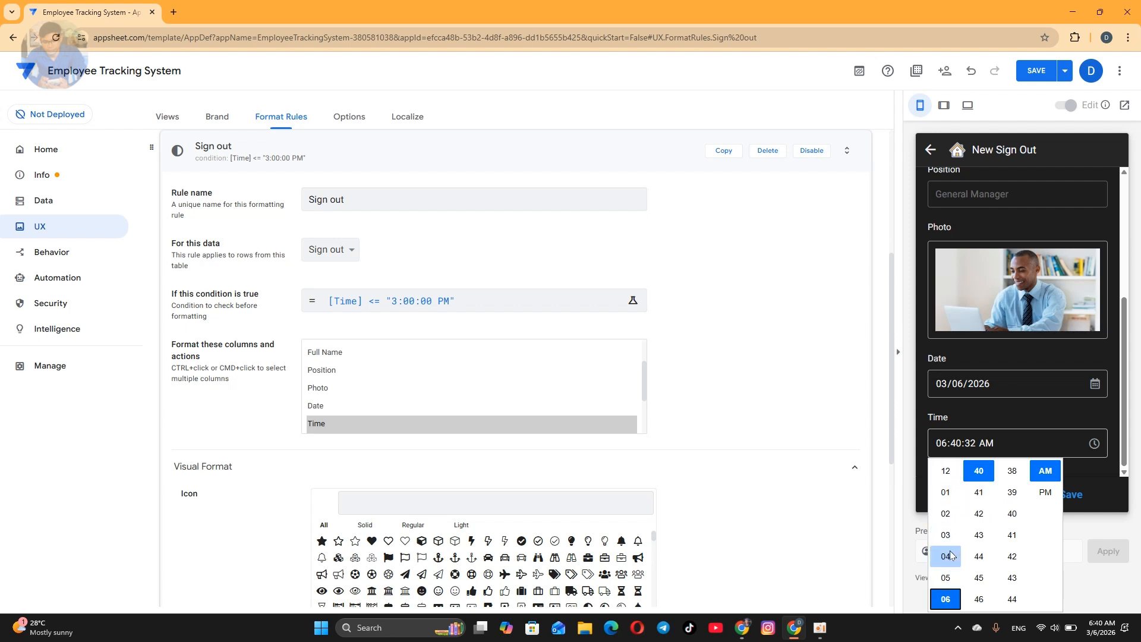
click(945, 534)
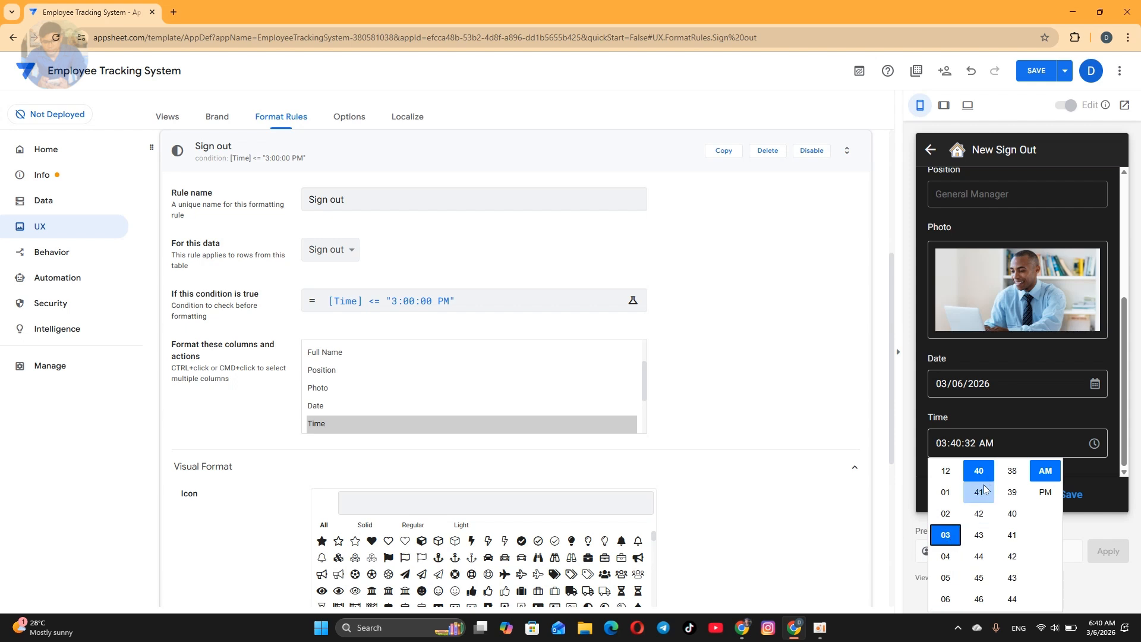
scroll(985, 484, up, 8)
scroll(985, 498, up, 3)
click(982, 537)
click(1045, 492)
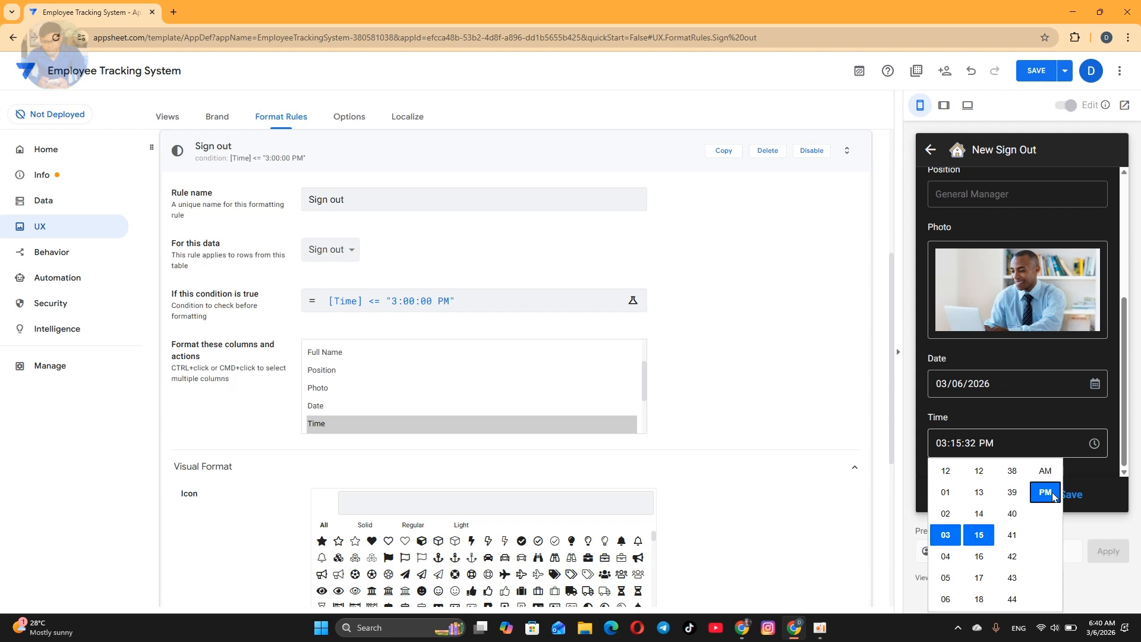
click(1084, 544)
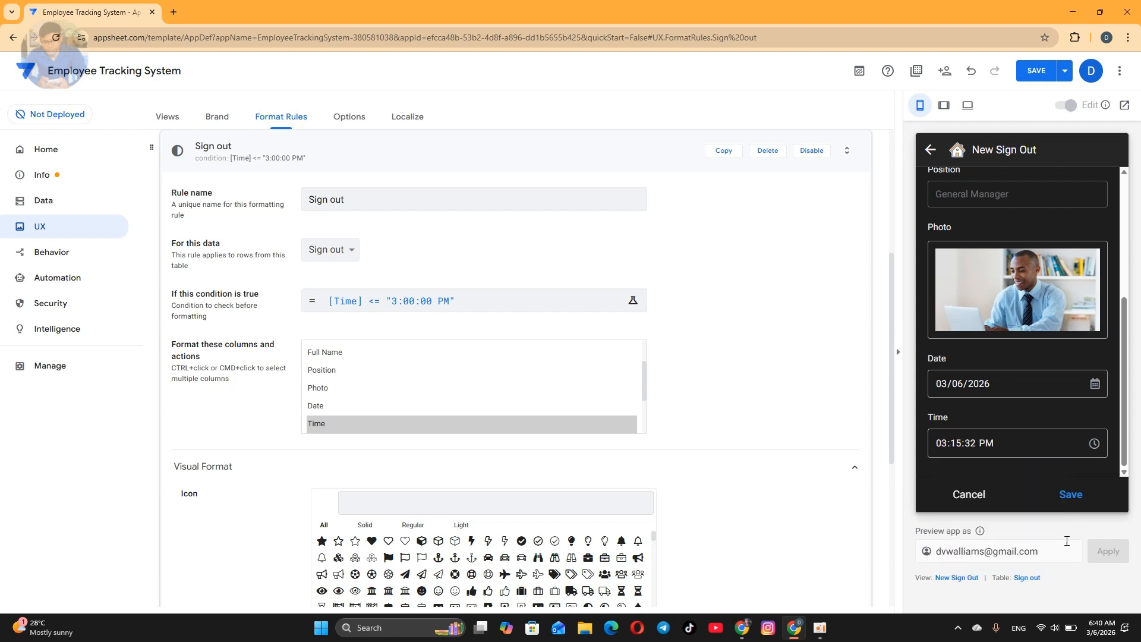
Save the sign-out record and check its time formatting in the preview's Signed Out view
click(1071, 495)
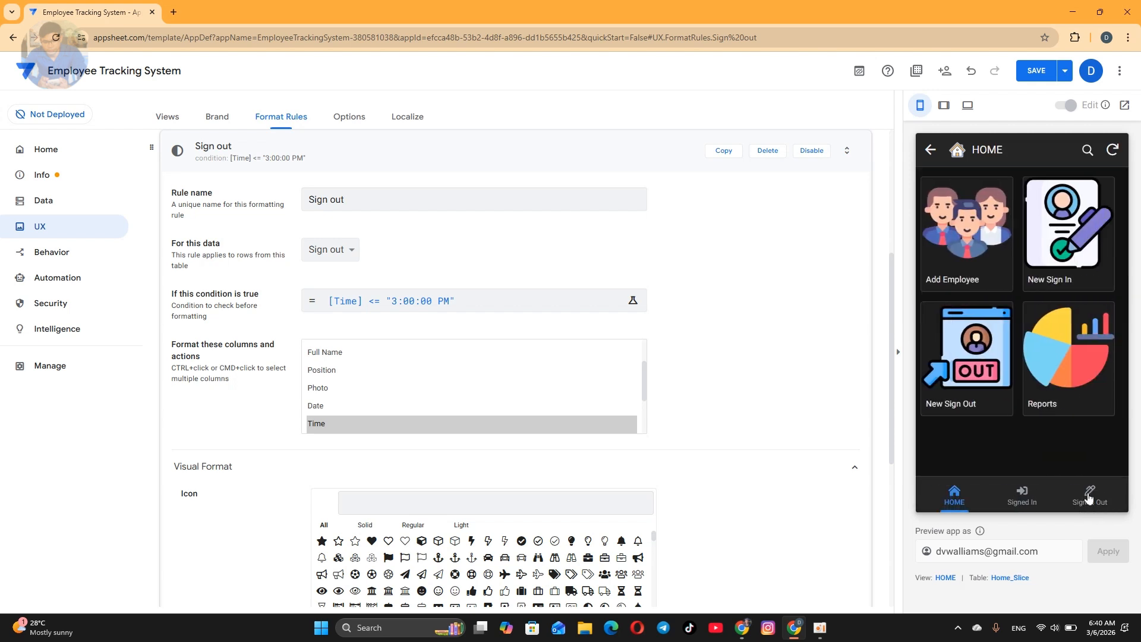
click(1089, 496)
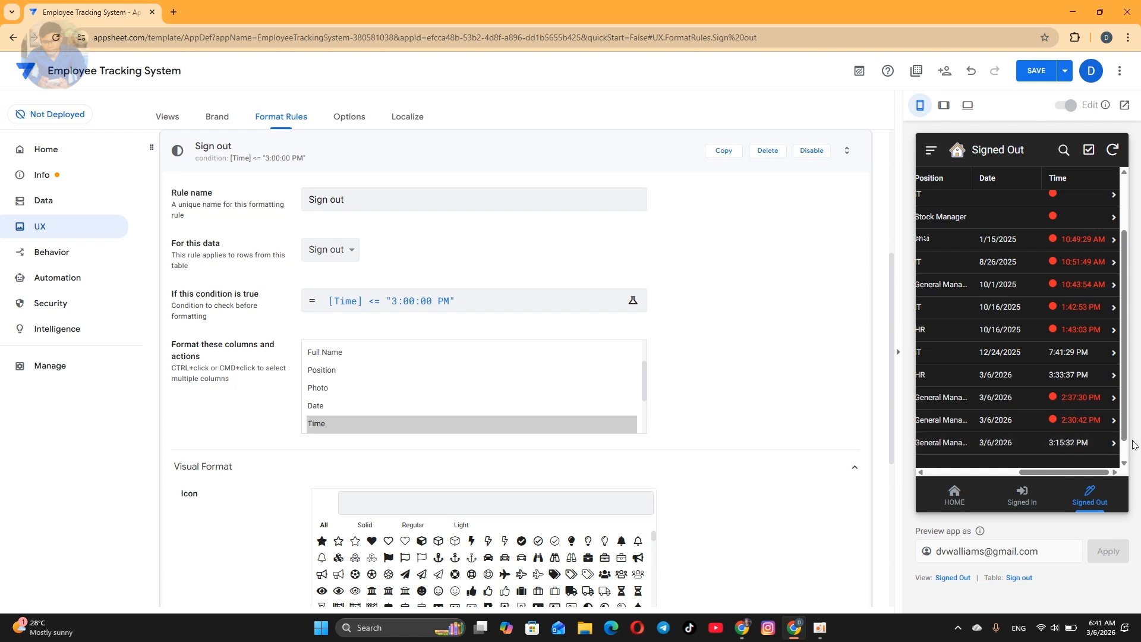
scroll(1064, 410, up, 2)
scroll(1062, 389, down, 2)
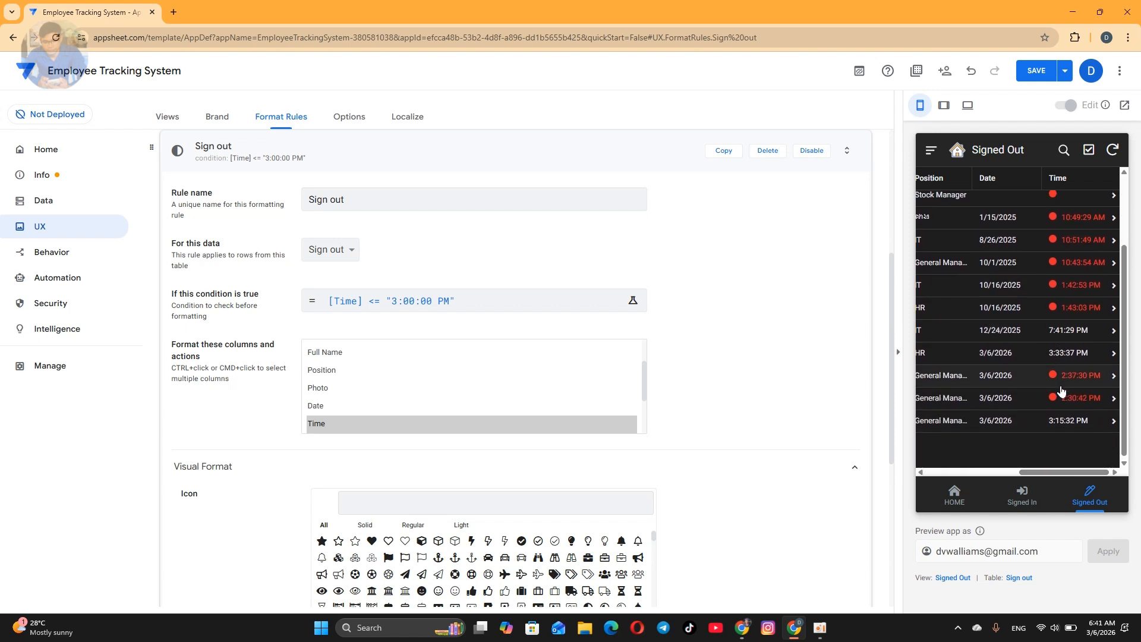